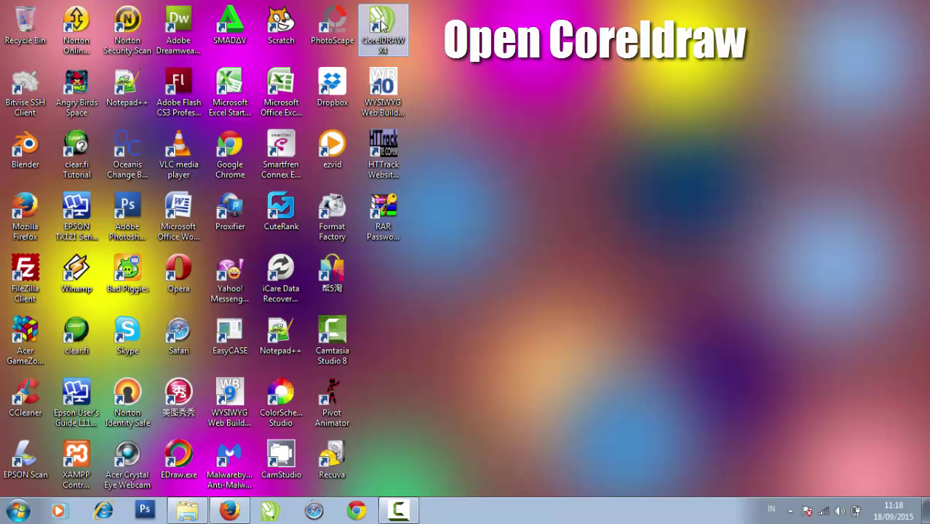
- Open CorelDRAW X4 and set the blank document's drawing units to meters
double_click(381, 26)
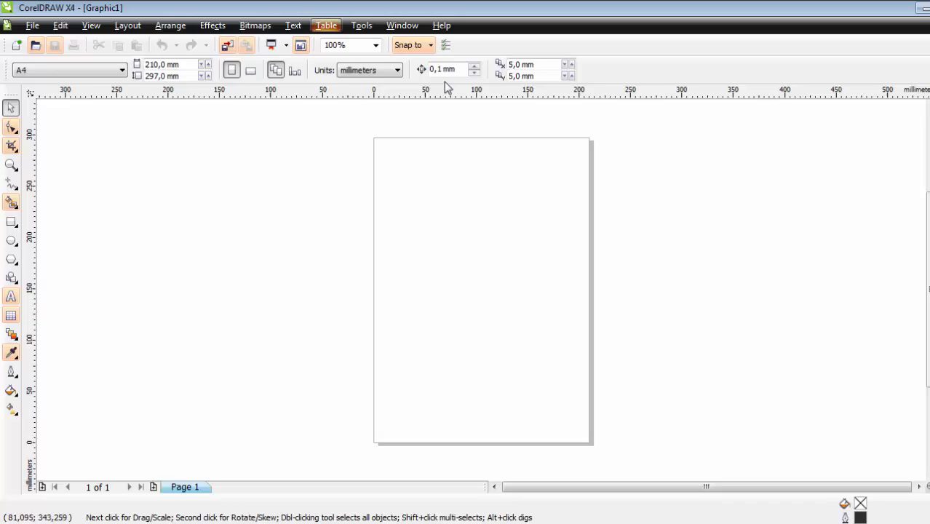
left_click(398, 70)
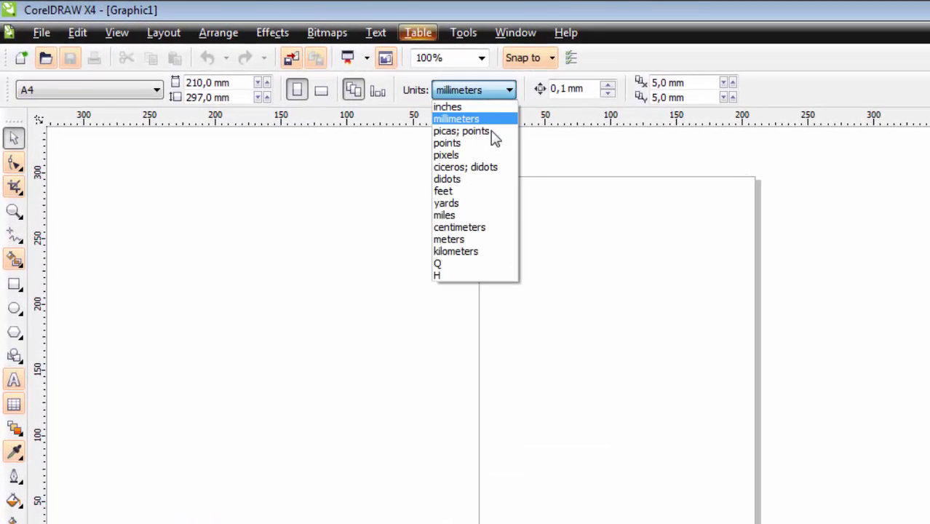
left_click(470, 242)
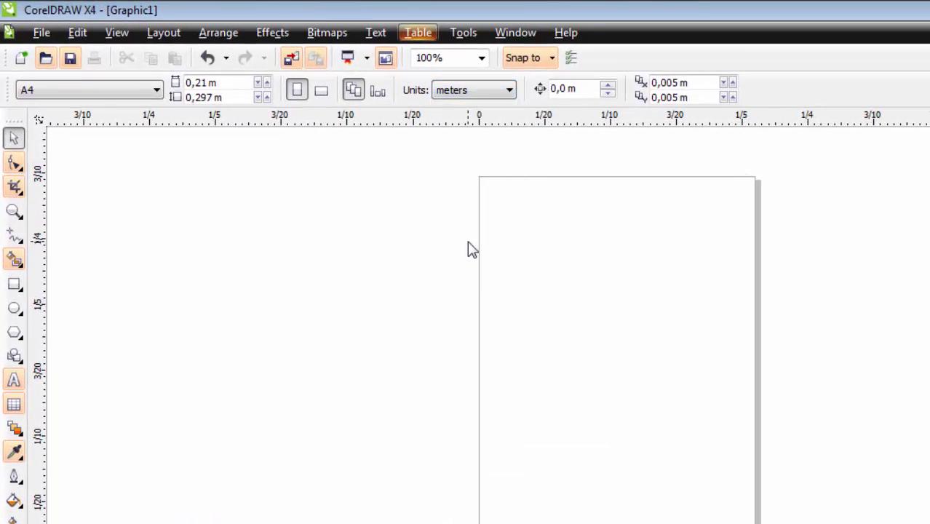
- Set the page to landscape orientation with a paper size of 2 m wide by 1 m high
left_click(321, 90)
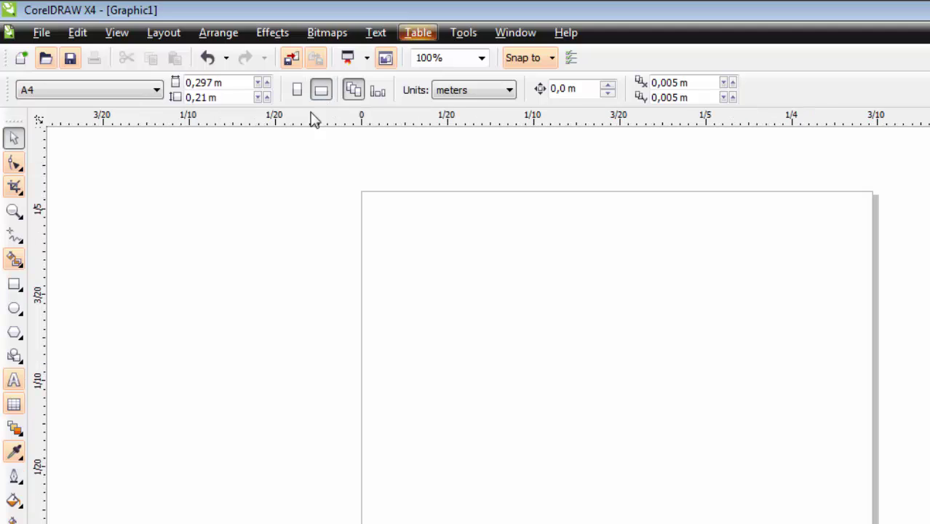
double_click(214, 83)
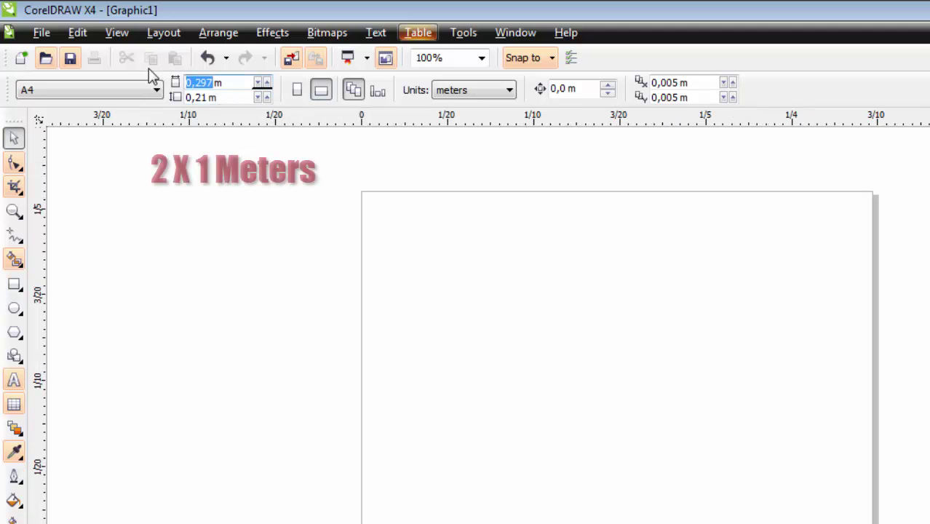
type("2m")
double_click(200, 97)
type("1")
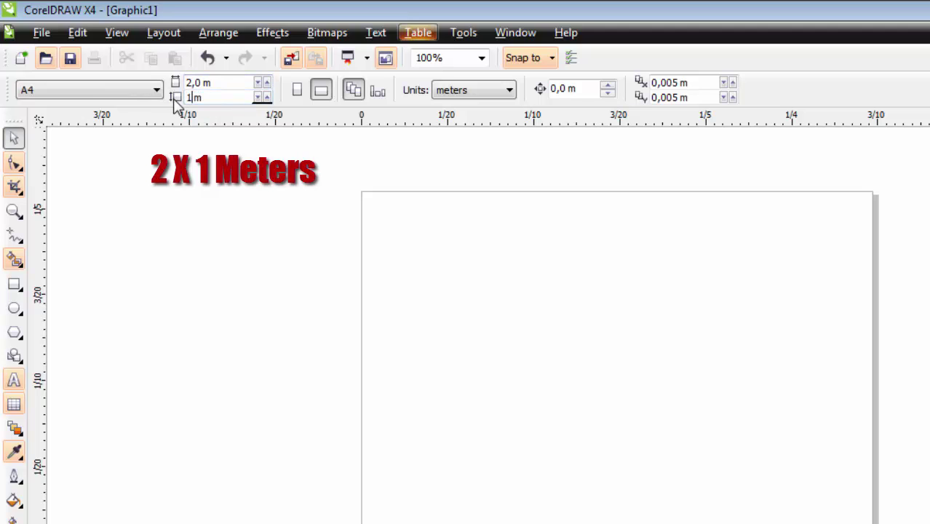
key("Return")
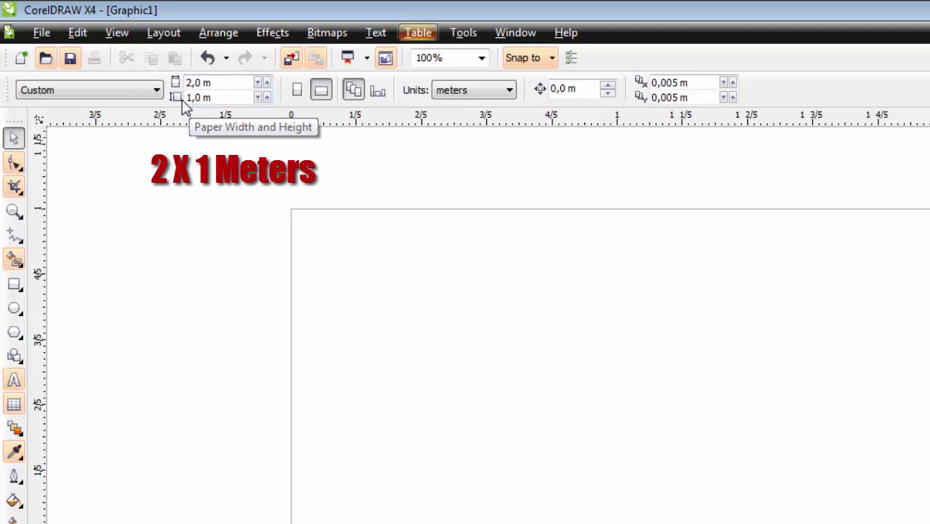
- Draw a rectangle over the page's upper-left corner and set its size to 2 m wide by 1 m high
left_click(14, 285)
left_click_drag(187, 190, 467, 372)
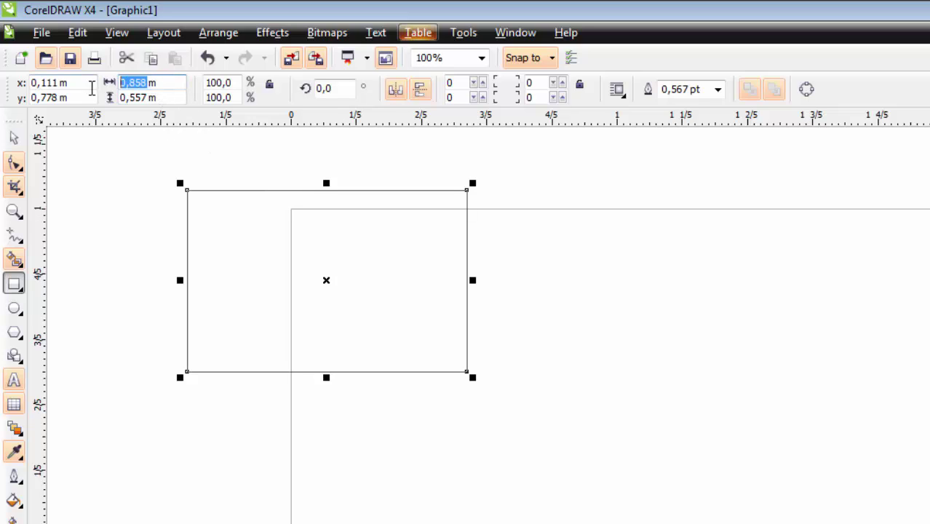
type("2")
key("Tab")
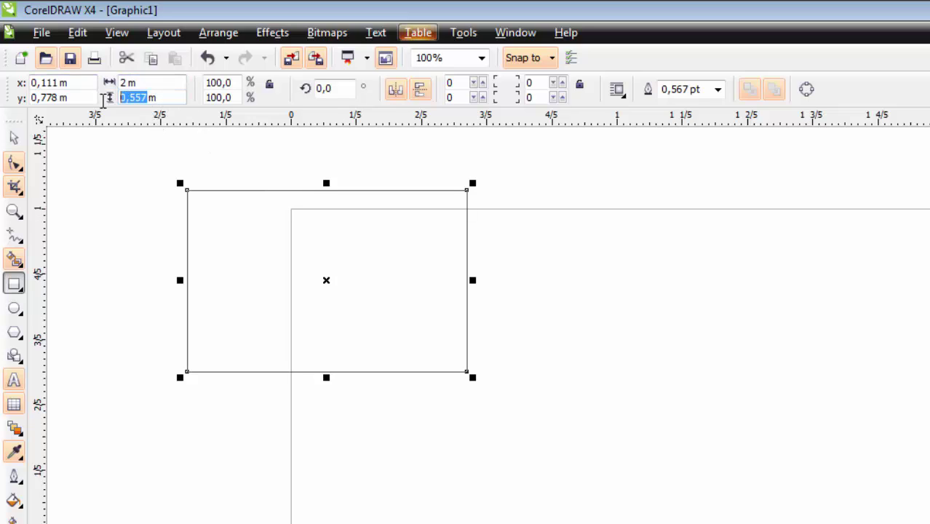
type("1")
key("Return")
- Center the rectangle on the page so it matches the page outline, and deselect it
key("p")
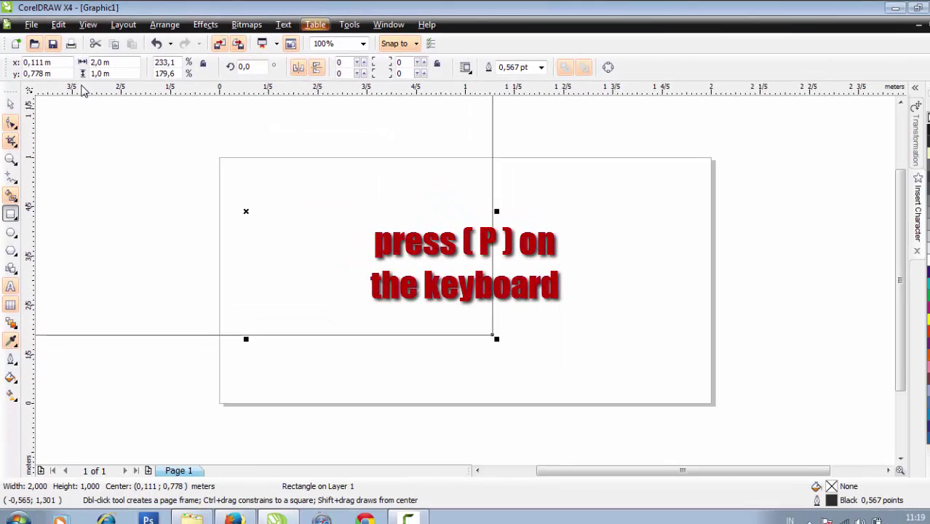
key("p")
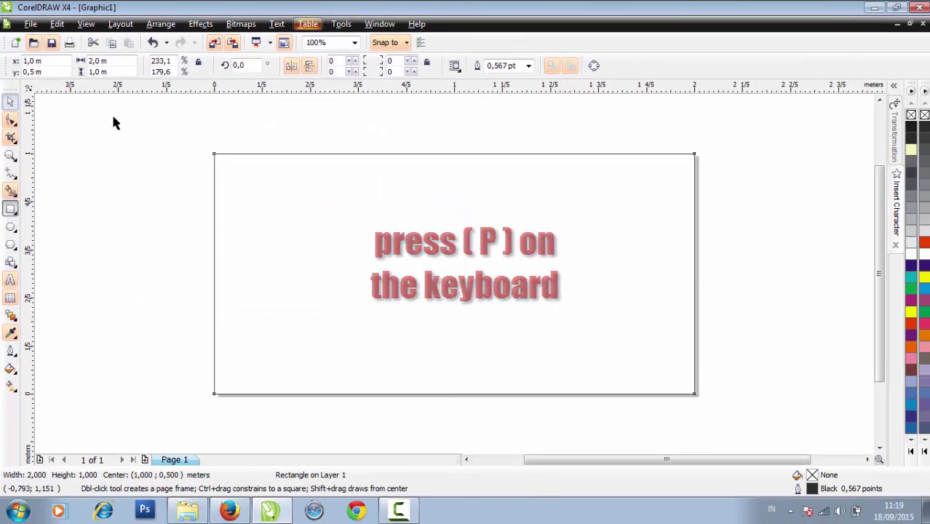
key("space")
key("Escape")
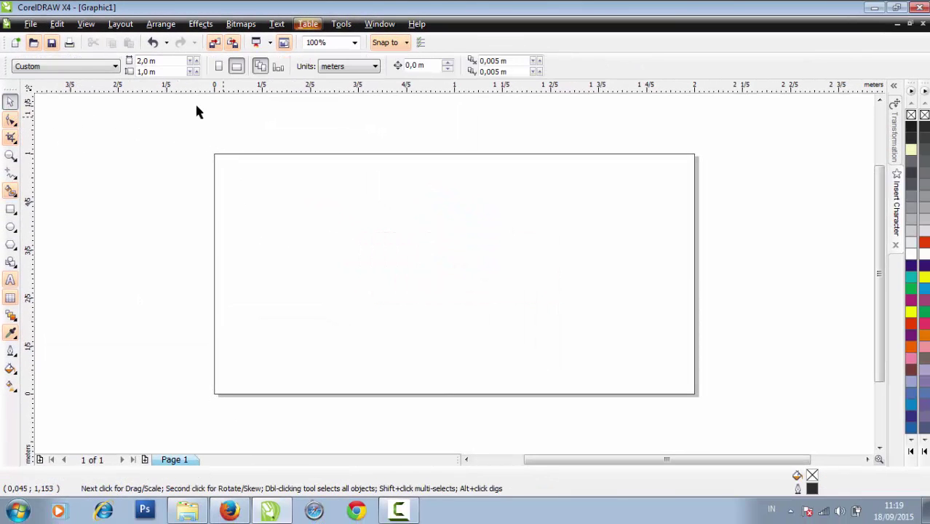
- Import 754396-blue-sky.jpg and place it over the page's upper-left corner at about 0.6 by 0.45 m
left_click(30, 24)
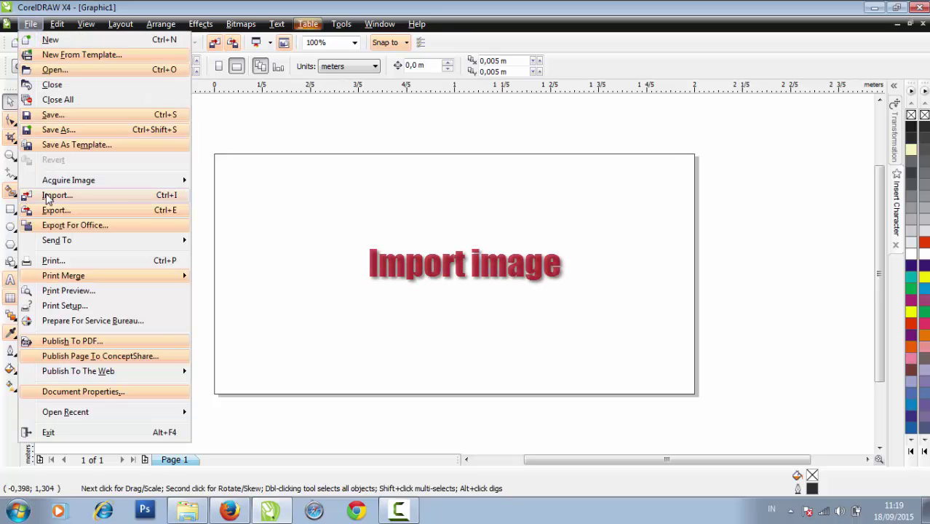
left_click(47, 197)
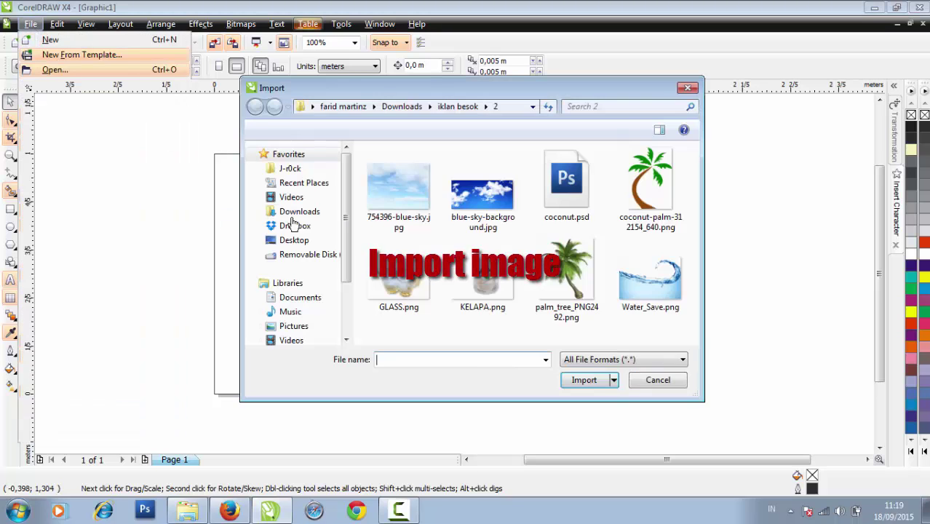
left_click(595, 399)
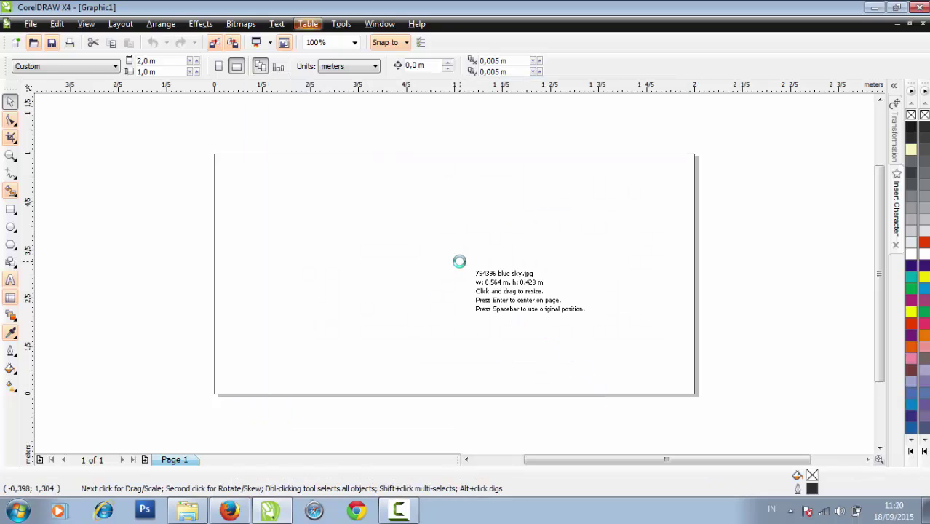
left_click(209, 132)
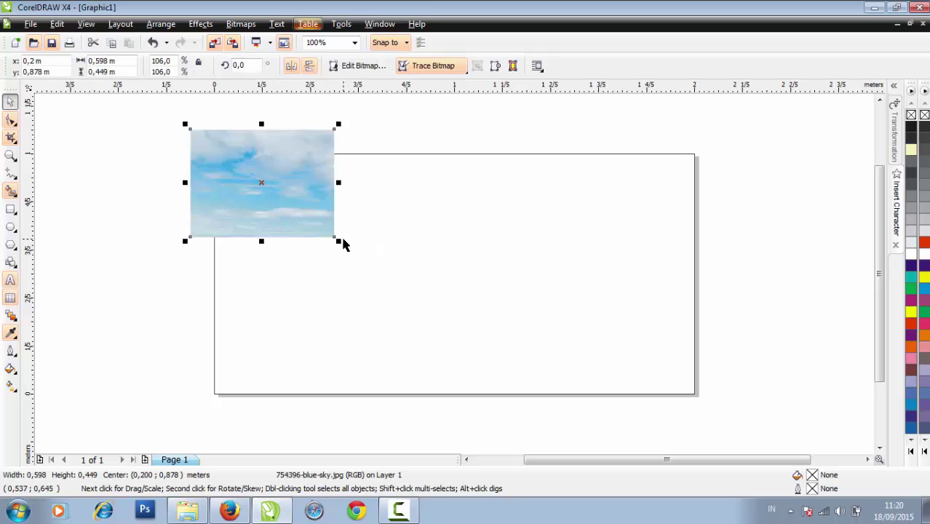
- Enlarge the sky image to about 1.03 by 0.77 m and move it off the page to its left side
left_click_drag(339, 241, 463, 315)
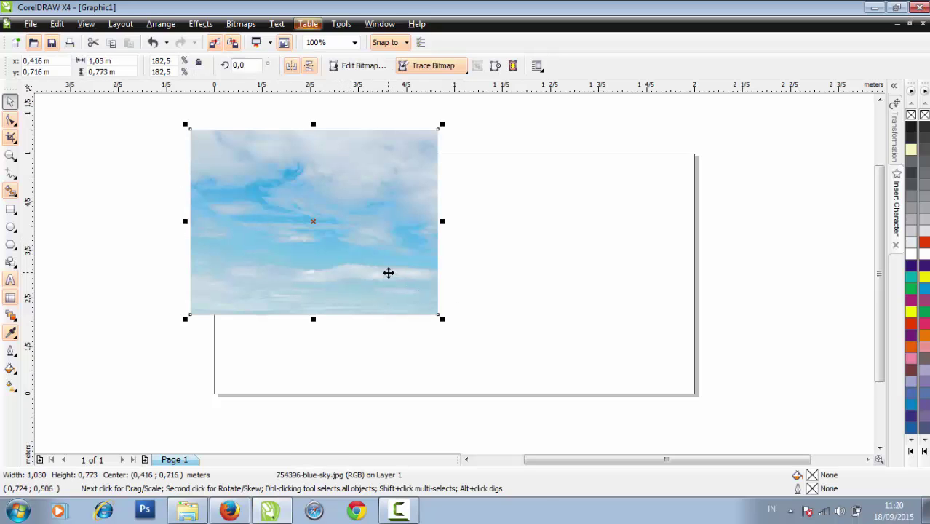
scroll(453, 278, "down", 1)
left_click_drag(453, 278, 297, 263)
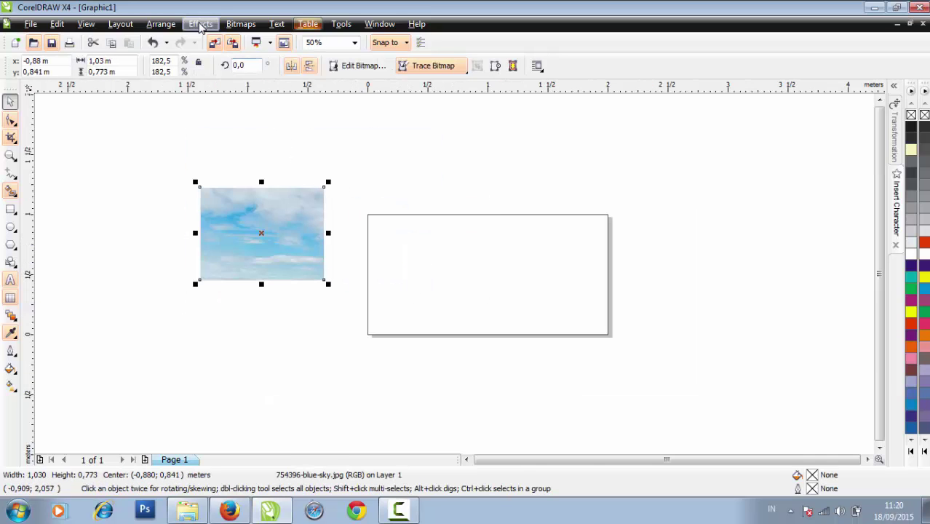
- PowerClip the sky image inside the page-sized rectangle
left_click(200, 25)
mouse_move(229, 232)
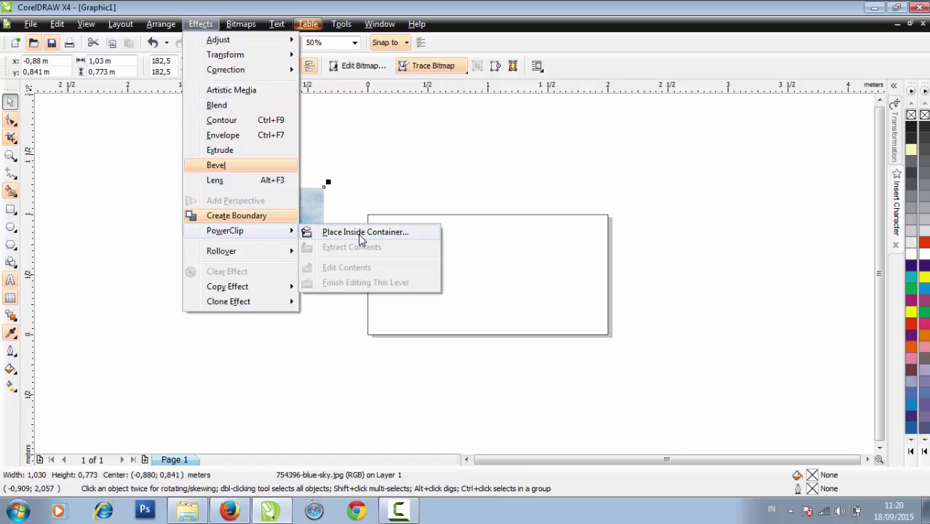
left_click(360, 233)
left_click(446, 253)
- Edit the PowerClip contents, enlarging the sky image to about 2.23 by 1.56 m to cover the rectangle, and finish editing
left_click(207, 26)
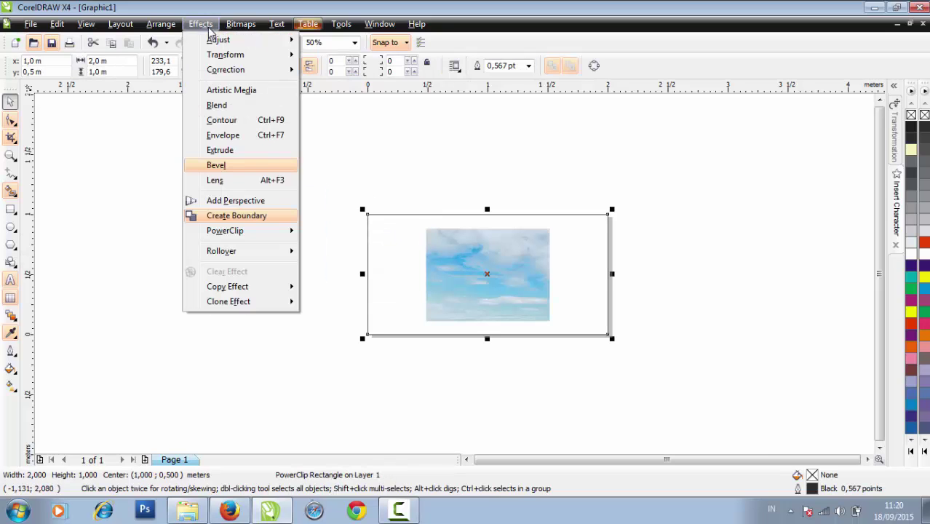
mouse_move(244, 232)
left_click(357, 267)
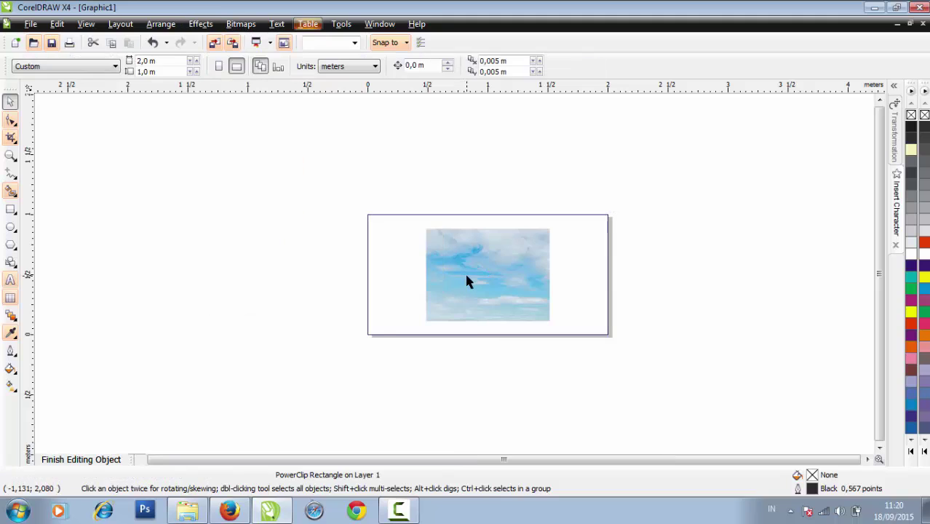
left_click_drag(467, 281, 625, 394)
left_click_drag(550, 365, 565, 343)
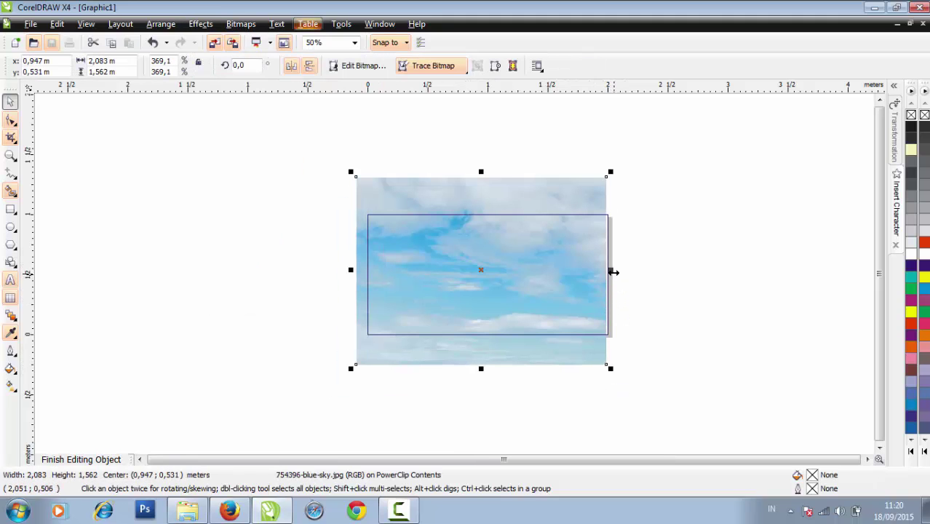
left_click_drag(614, 271, 629, 270)
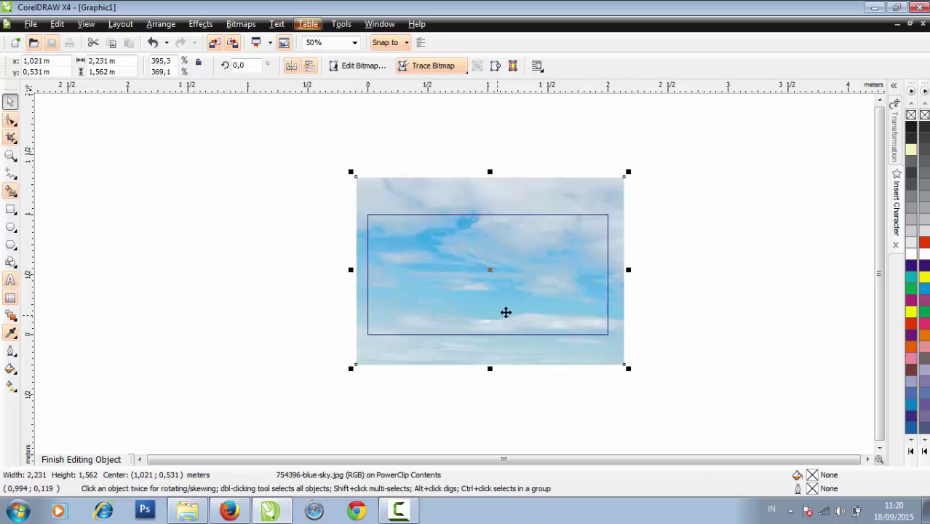
left_click_drag(507, 312, 509, 294)
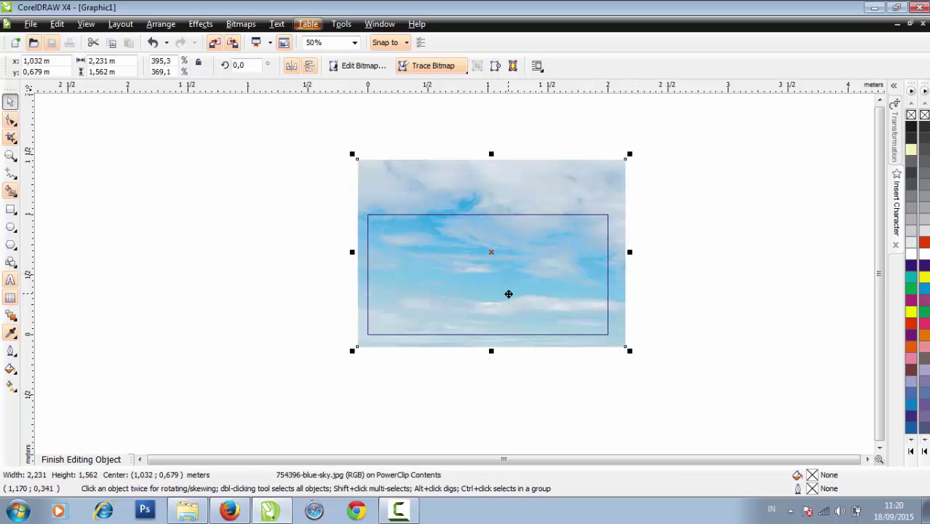
left_click(82, 459)
left_click(169, 343)
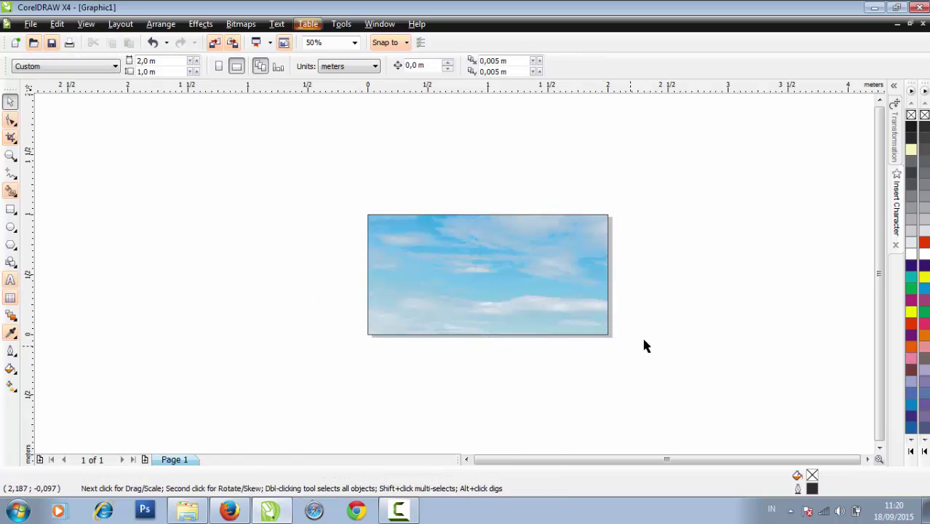
- Import Water_Save.png and place it left of the page at about 1.24 by 0.85 m
left_click(31, 23)
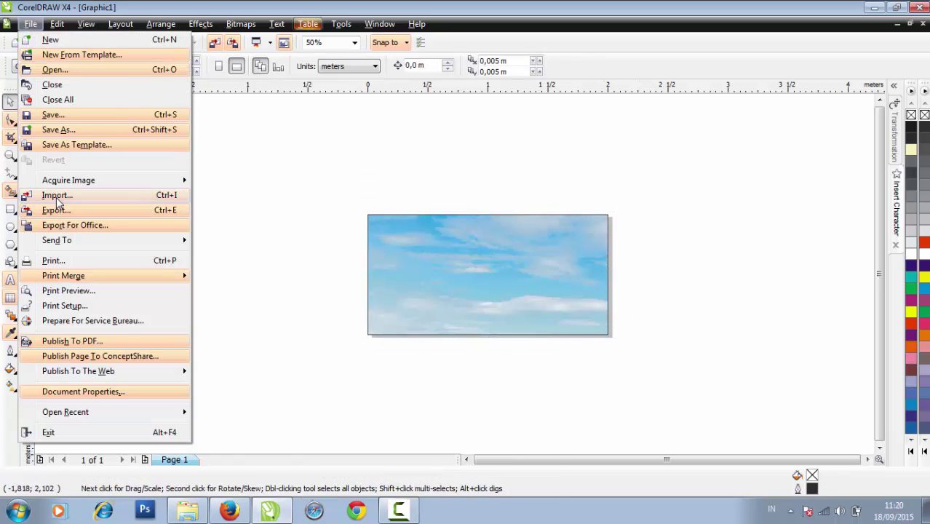
left_click(137, 197)
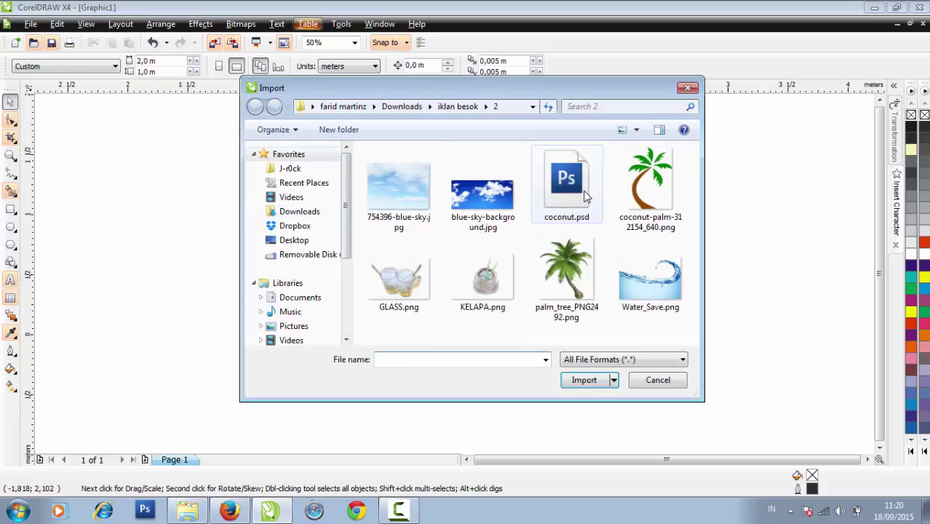
left_click(650, 280)
left_click(586, 399)
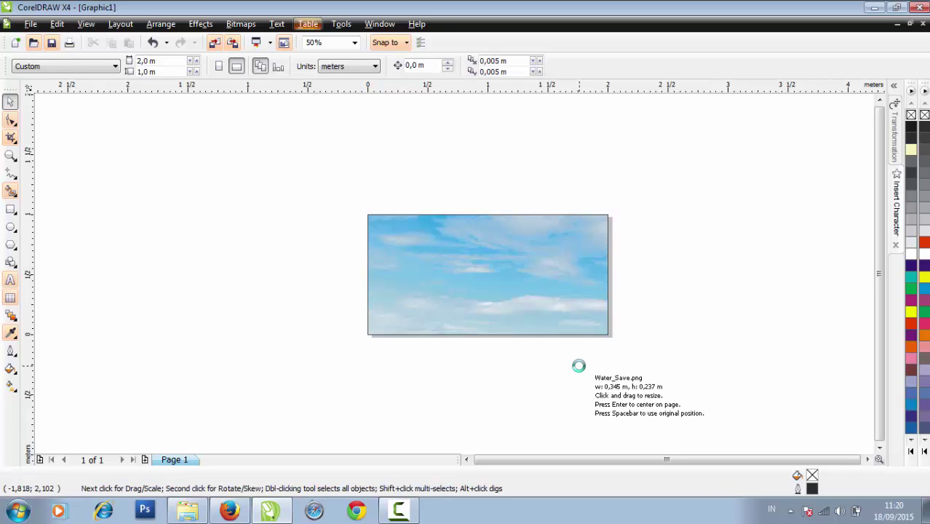
left_click_drag(344, 287, 298, 287)
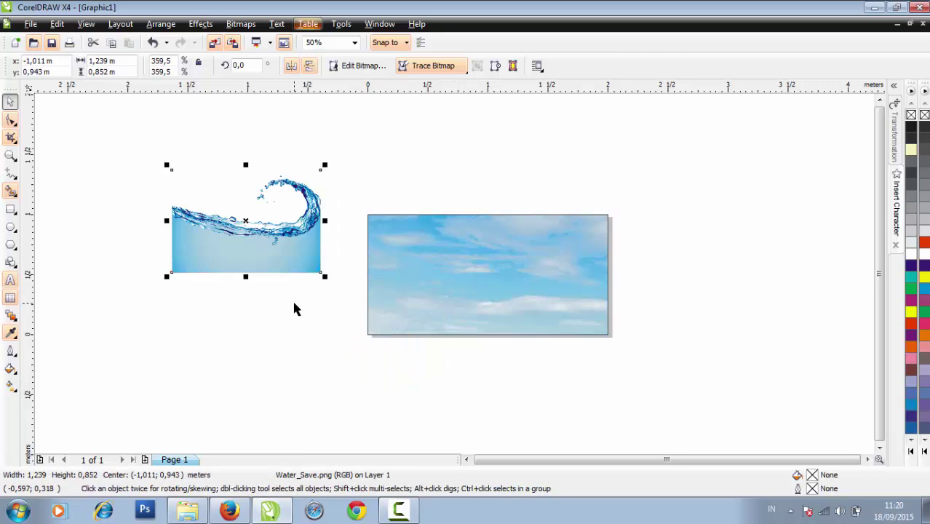
- Move the water image down to the page's lower-left corner and PowerClip it inside the sky-filled rectangle
left_click(292, 300)
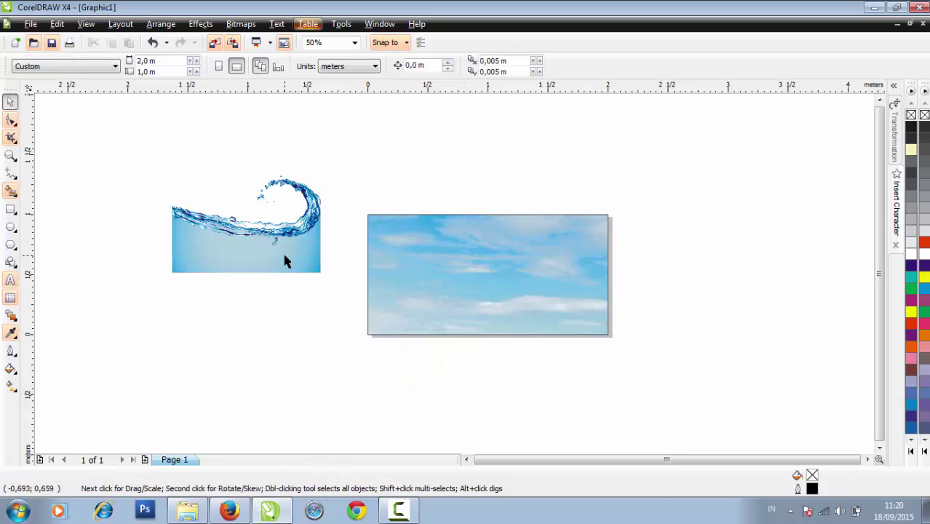
left_click(291, 260)
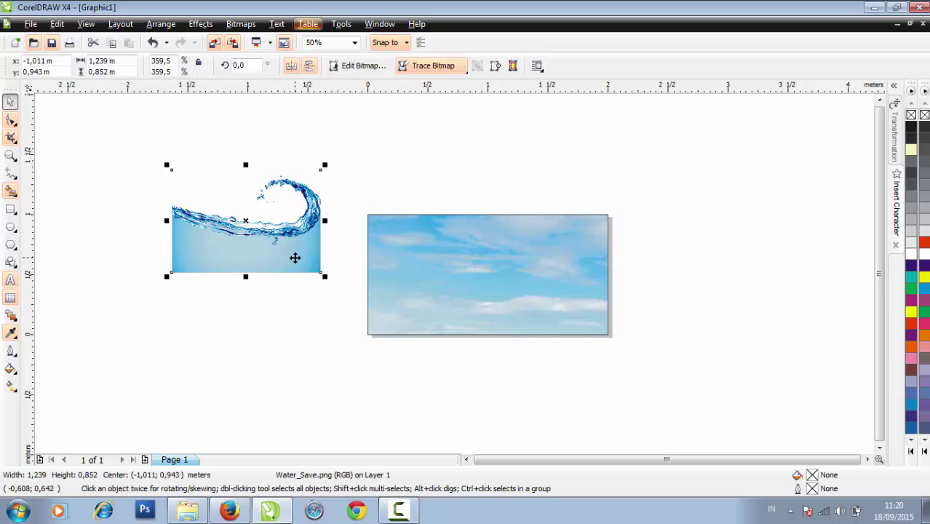
left_click_drag(295, 258, 358, 347)
left_click(198, 25)
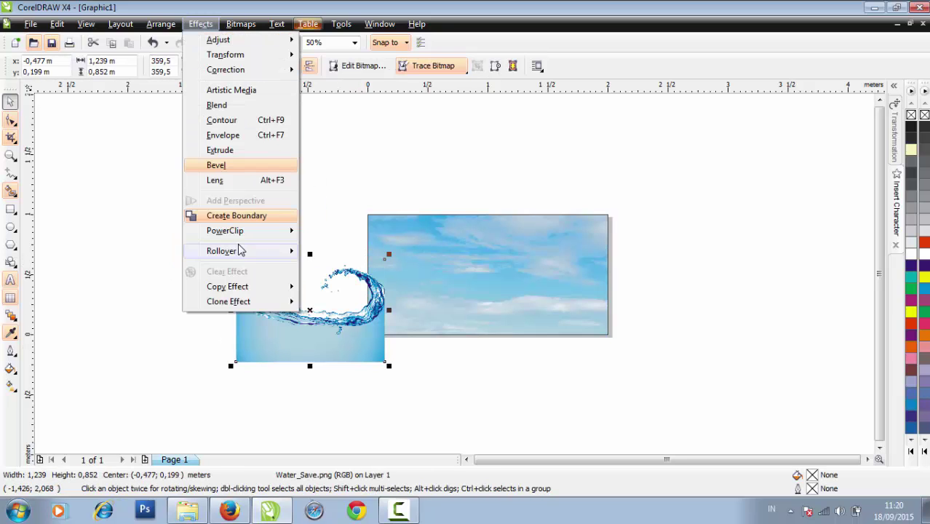
mouse_move(243, 231)
left_click(336, 231)
left_click(437, 281)
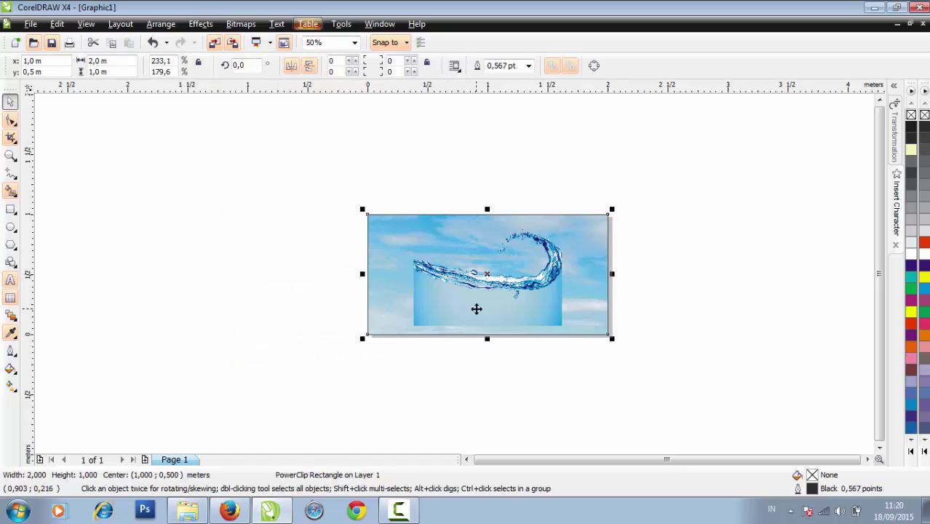
- Edit the PowerClip contents, moving the water image to the rectangle's left edge and enlarging it to about 2.1 by 1.45 m
left_click(201, 24)
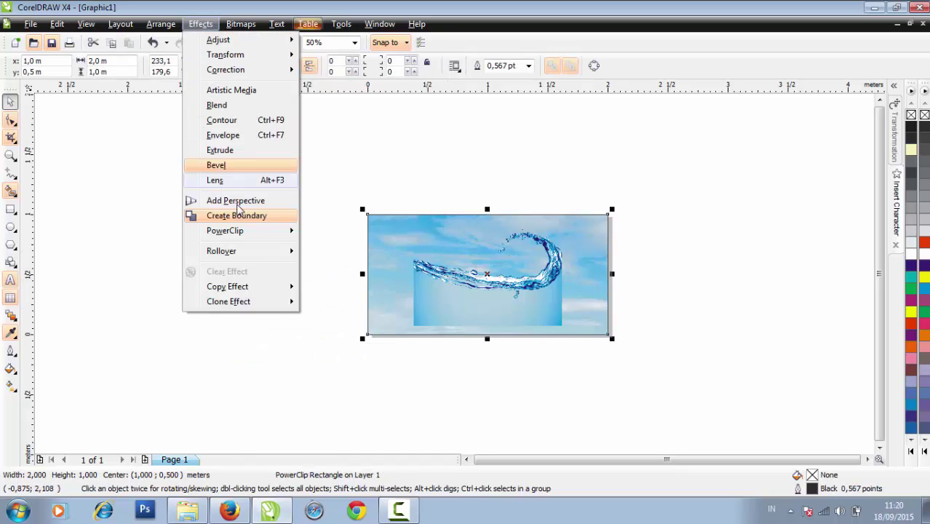
mouse_move(266, 232)
left_click(355, 268)
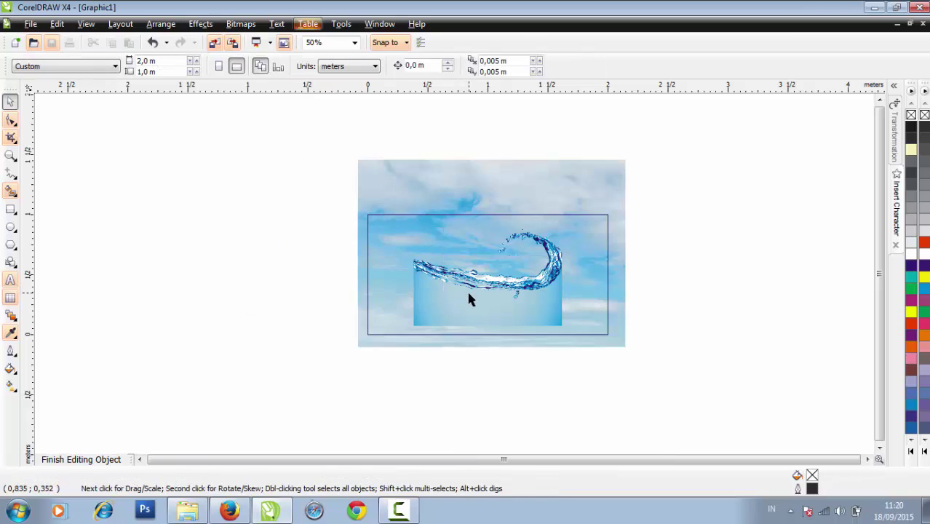
left_click_drag(457, 294, 432, 316)
scroll(451, 324, "up", 1)
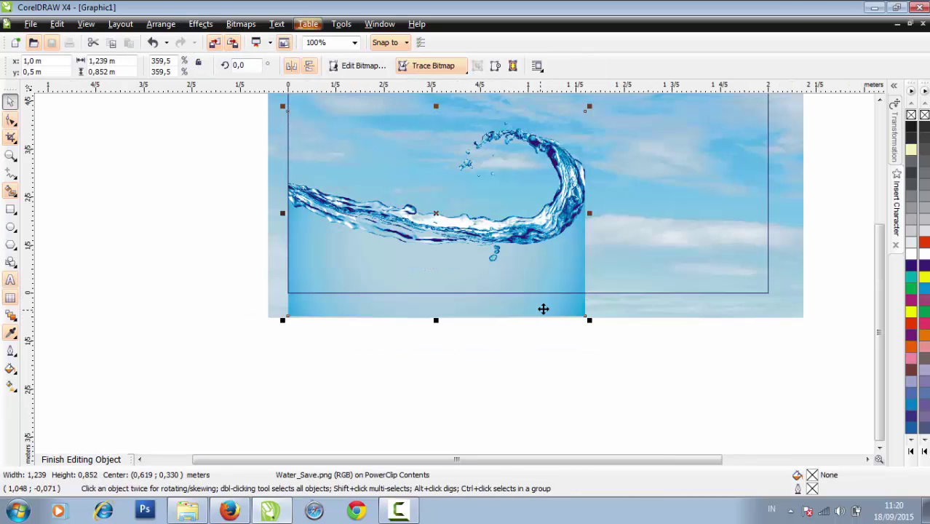
left_click_drag(589, 320, 617, 375)
scroll(468, 279, "down", 1)
left_click_drag(468, 279, 473, 274)
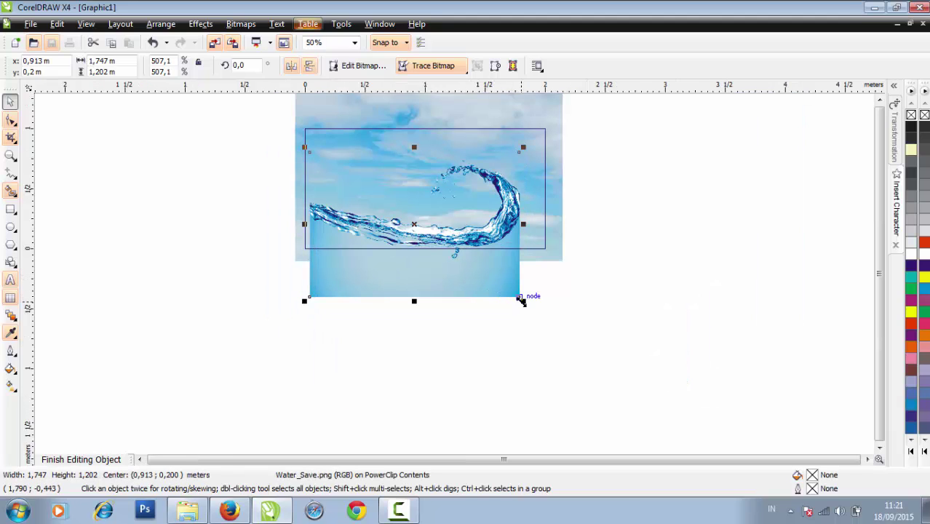
mouse_move(521, 302)
left_mouse_down()
mouse_move(557, 332)
mouse_move(536, 294)
left_mouse_up()
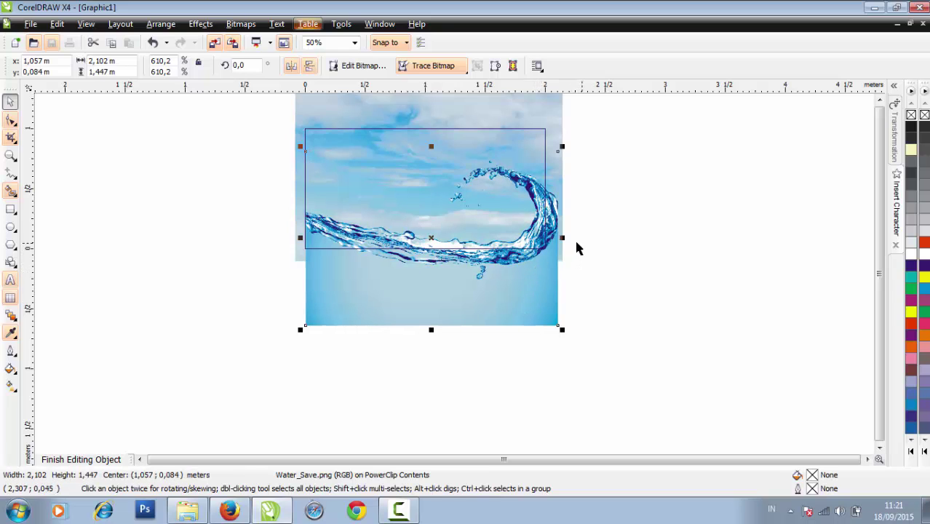
- Adjust the water image to about 2.05 m wide, raise it to span the rectangle's lower part, and finish editing the contents
left_click_drag(562, 239, 550, 250)
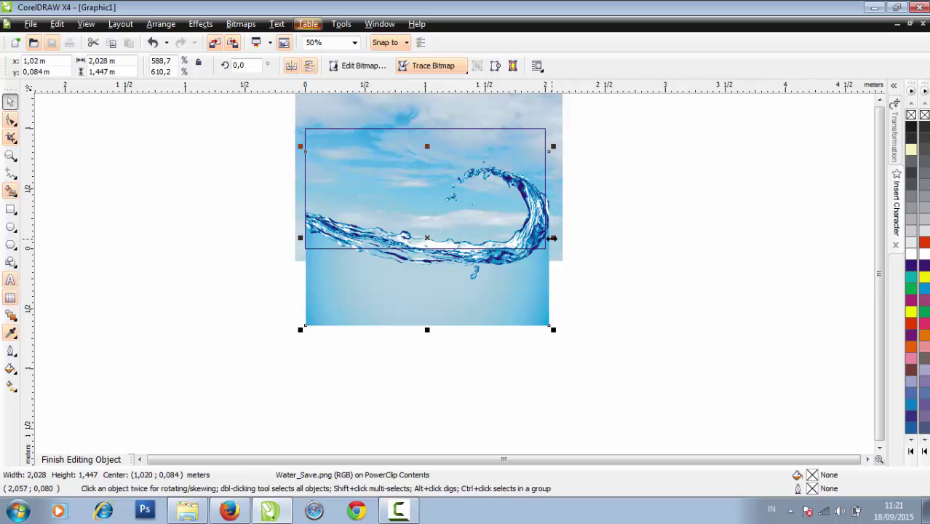
left_click_drag(553, 237, 550, 239)
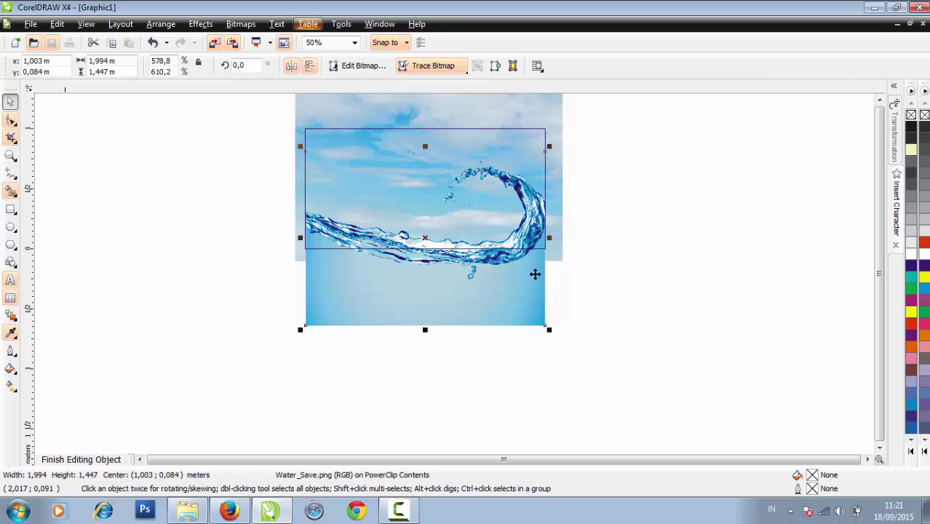
left_click(528, 287)
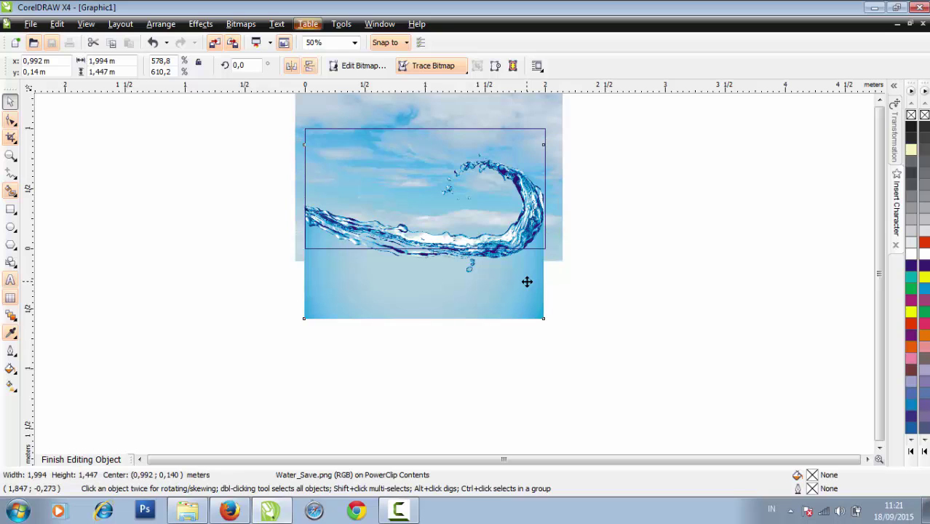
left_click_drag(527, 283, 529, 282)
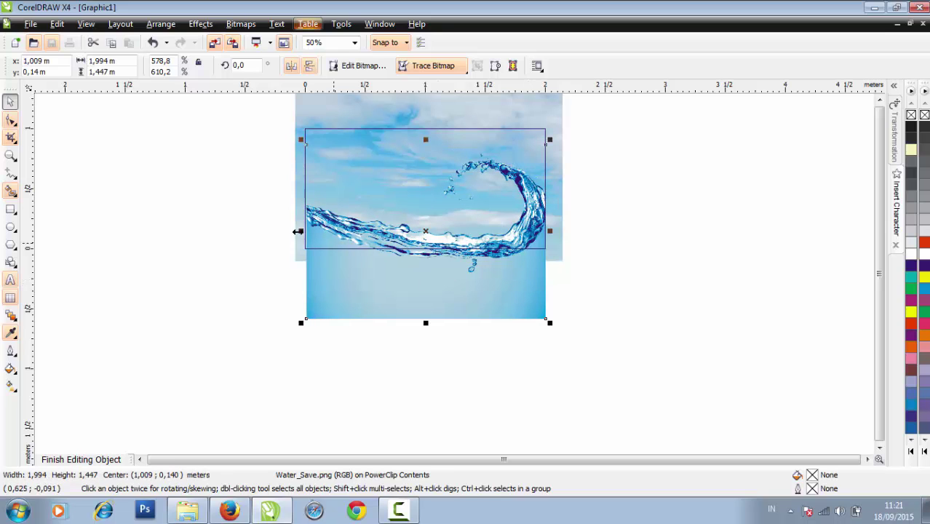
left_click_drag(300, 233, 294, 231)
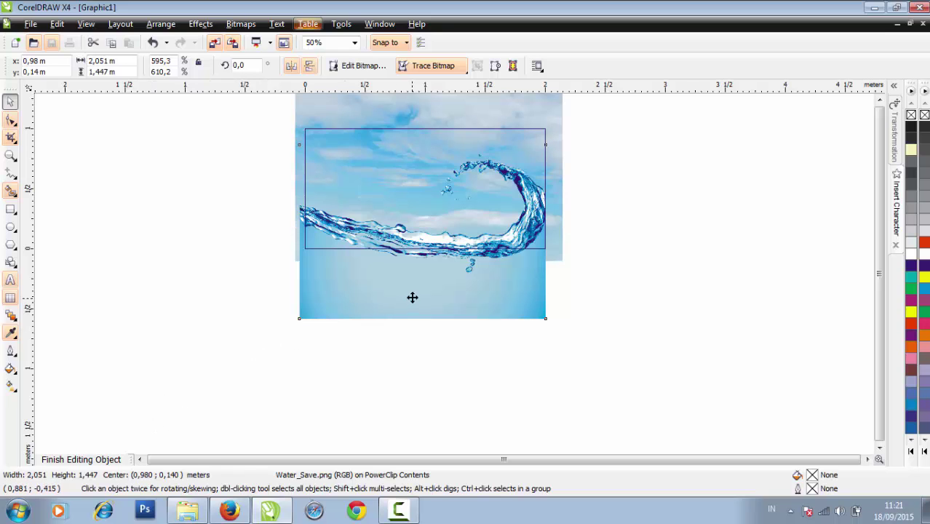
left_click_drag(411, 300, 411, 294)
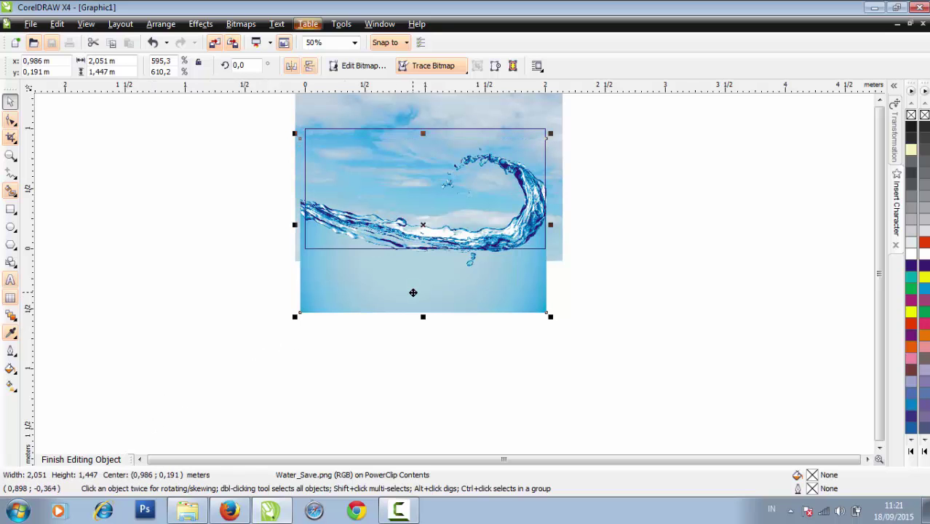
left_click(92, 464)
left_click(512, 285)
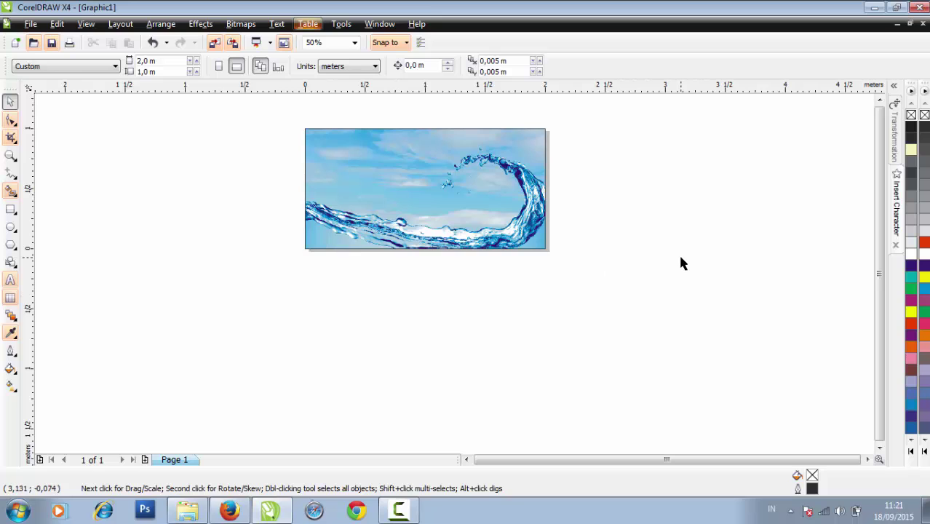
scroll(516, 178, "up", 2)
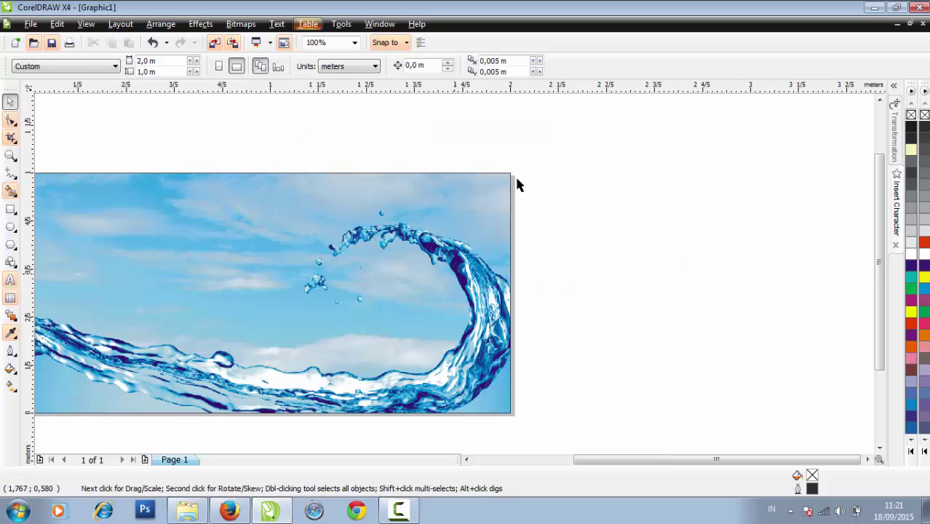
scroll(415, 328, "down", 2)
scroll(437, 288, "up", 2)
left_click(446, 268)
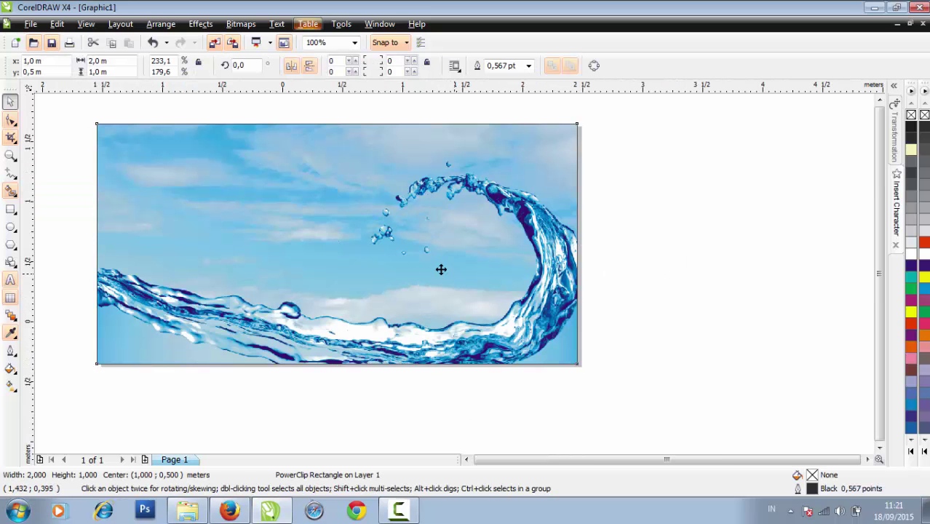
- Import palm_tree_PNG2492.png and place it right of the page at about 0.82 by 0.93 m
scroll(441, 268, "down", 2)
left_click(31, 24)
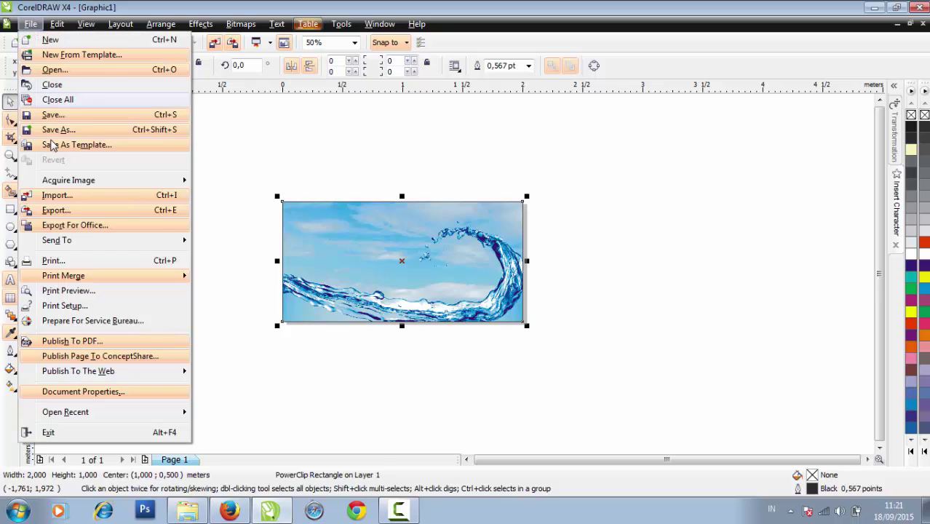
left_click(63, 196)
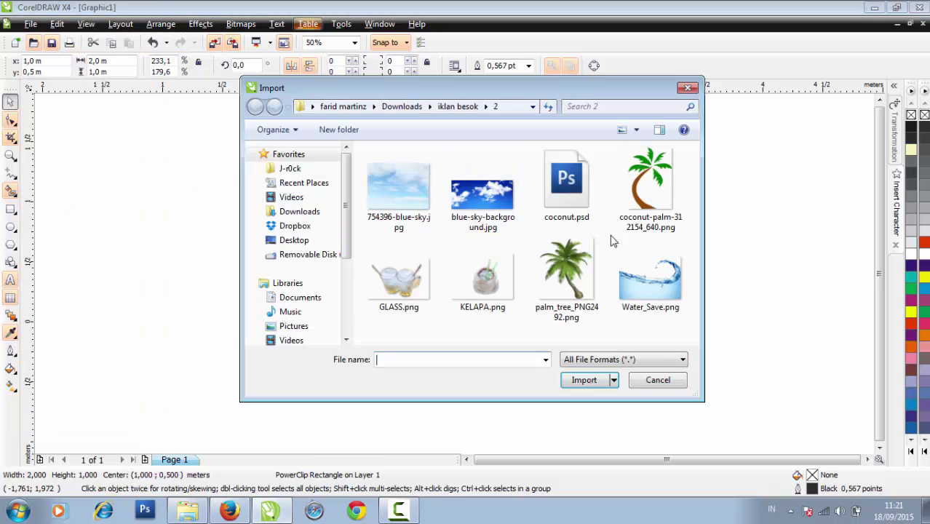
left_click(571, 284)
left_click(585, 380)
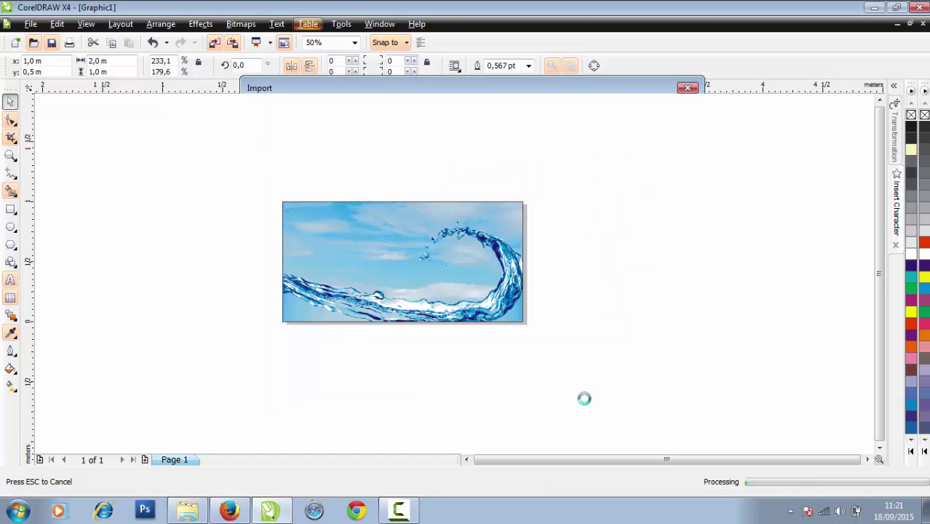
left_click_drag(557, 209, 664, 329)
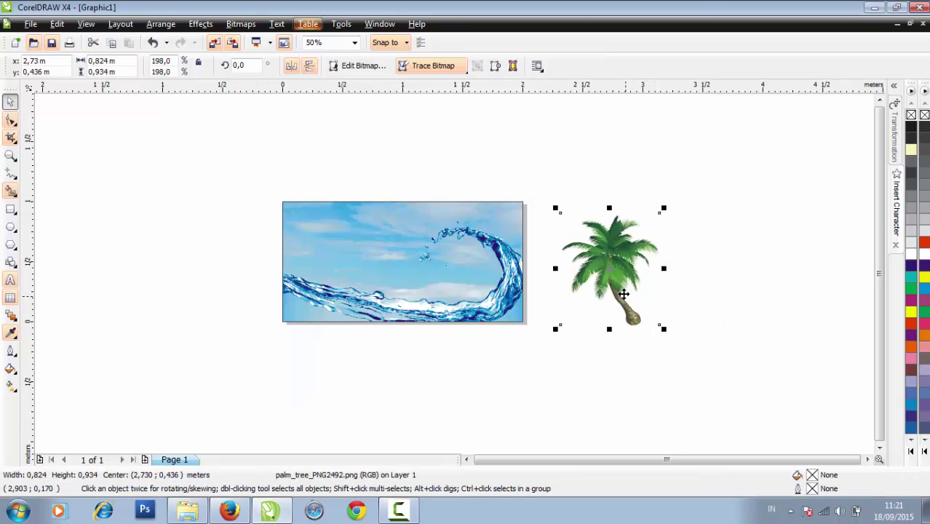
left_click_drag(624, 293, 617, 292)
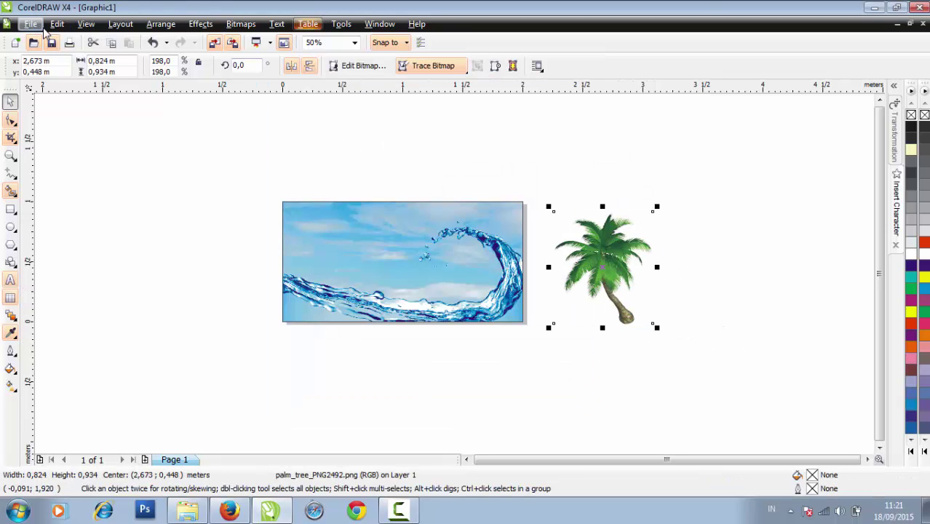
- PowerClip the palm tree image inside the page-sized rectangle
left_click(199, 24)
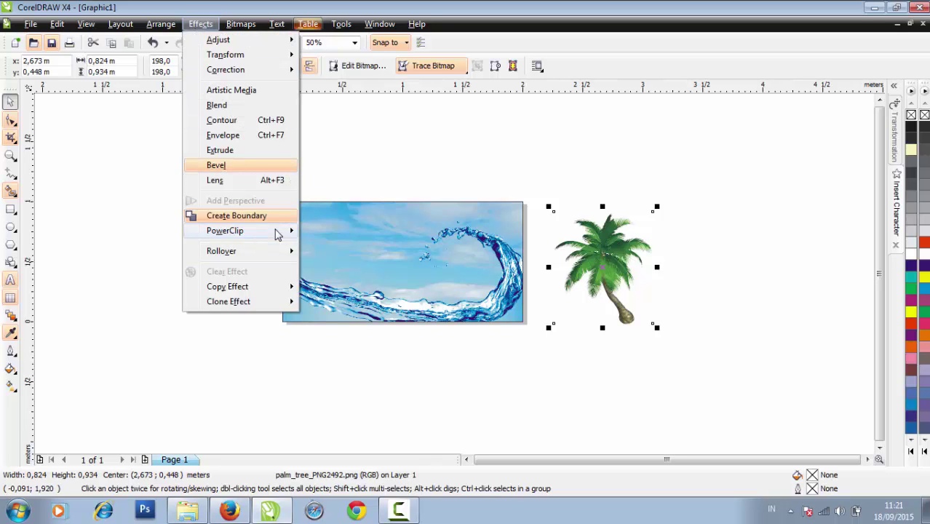
mouse_move(276, 231)
left_click(364, 231)
left_click(370, 235)
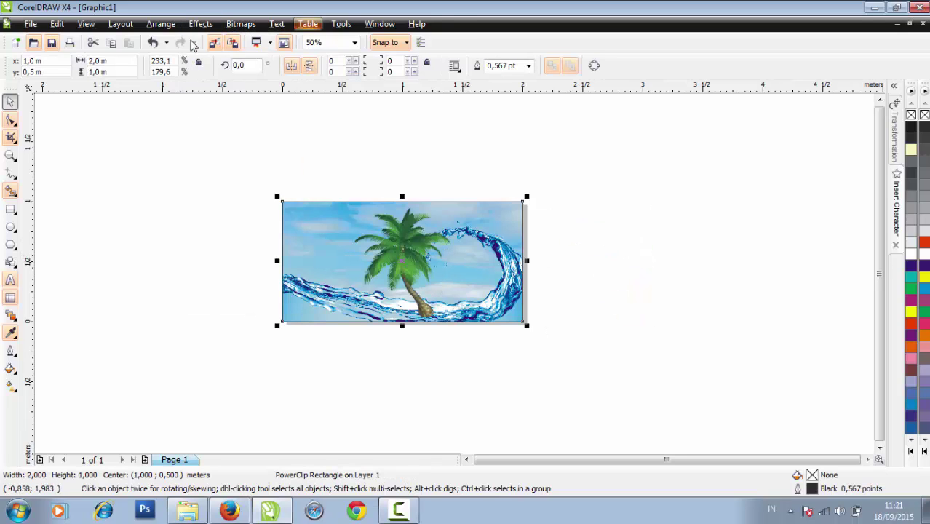
- Edit the PowerClip contents, moving the palm tree to the rectangle's lower-right corner over the wave, and finish editing
left_click(201, 24)
mouse_move(219, 231)
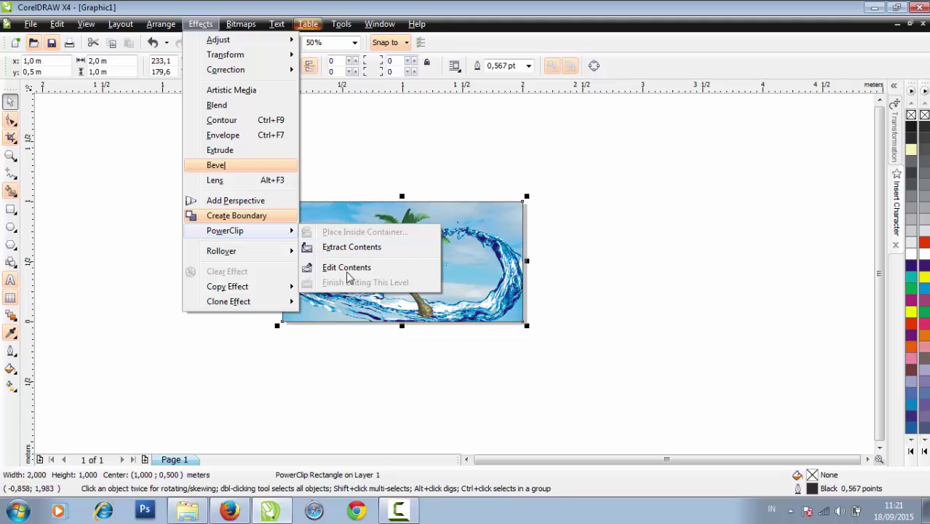
left_click(347, 267)
left_click_drag(417, 266, 506, 272)
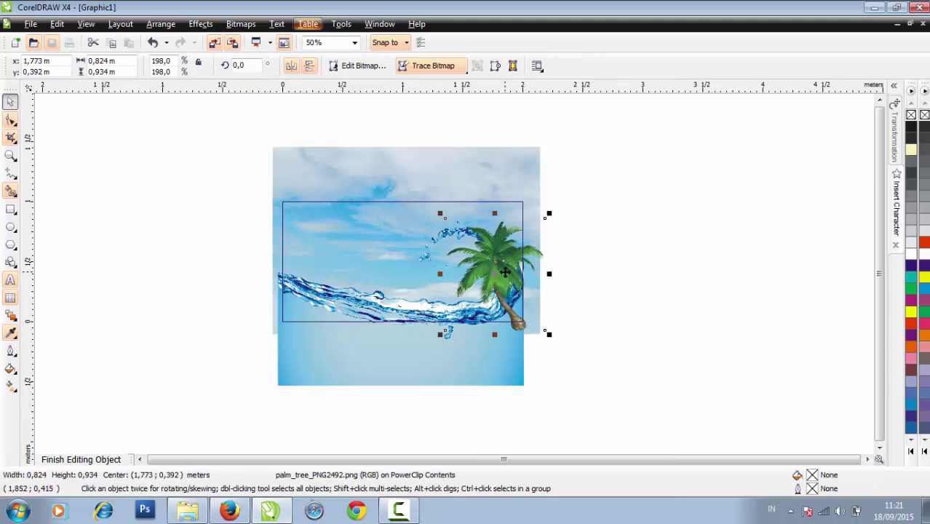
scroll(505, 272, "up", 1)
mouse_move(443, 292)
left_mouse_down()
mouse_move(456, 293)
mouse_move(431, 290)
left_mouse_up()
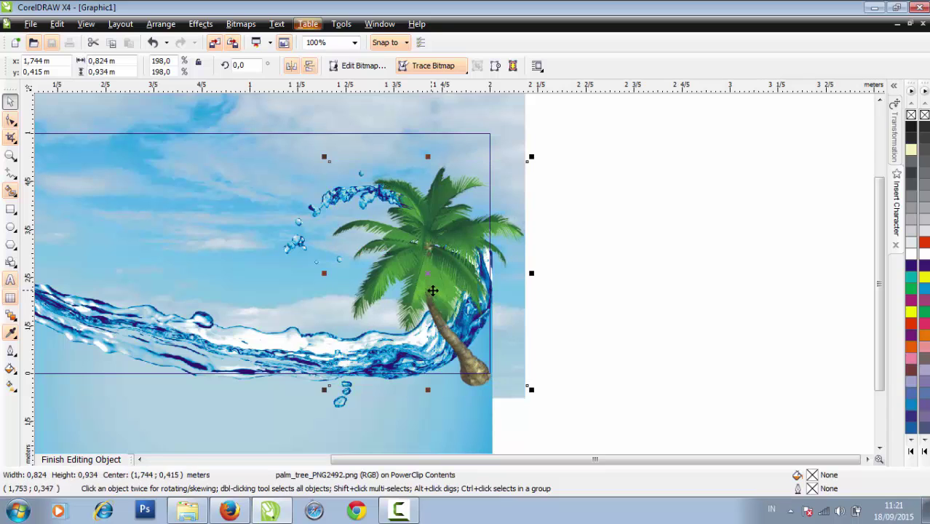
left_click(111, 461)
left_click(524, 329)
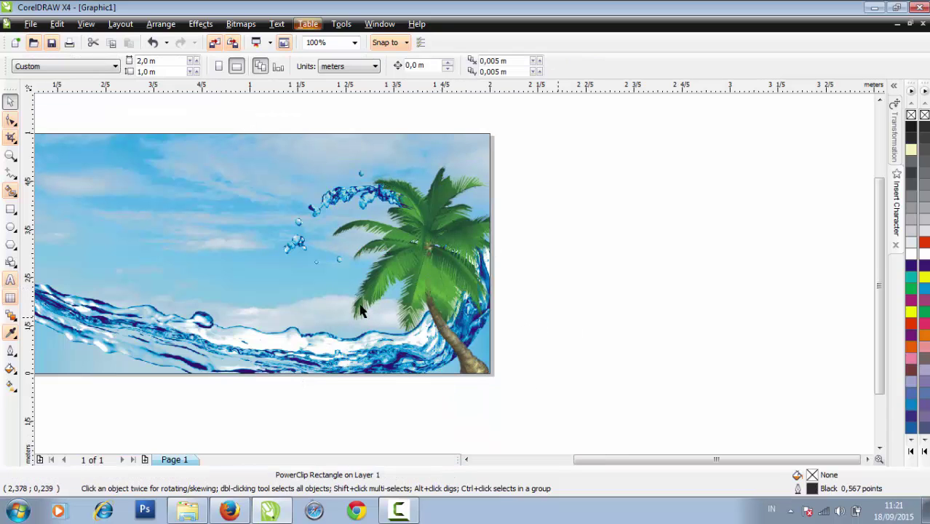
scroll(357, 307, "down", 1)
scroll(453, 275, "up", 1)
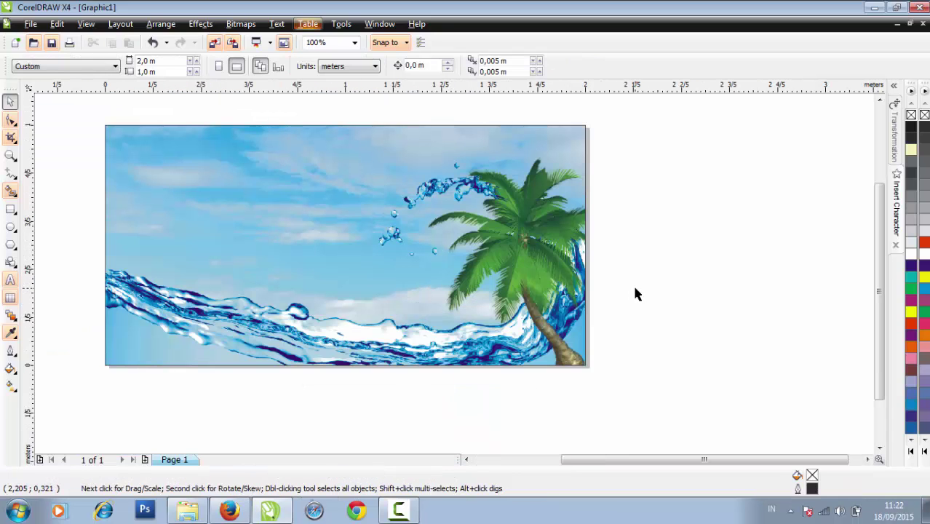
left_click(489, 257)
scroll(533, 284, "down", 1)
key("Escape")
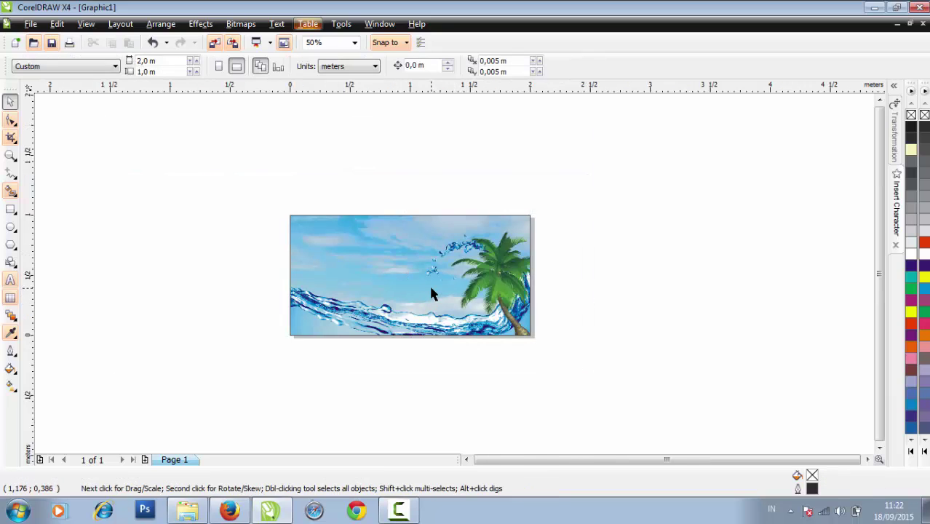
- Draw a closed six-node Bezier shape over the lower water area, from beyond the page's left edge to below the palm trunk
scroll(431, 287, "up", 1)
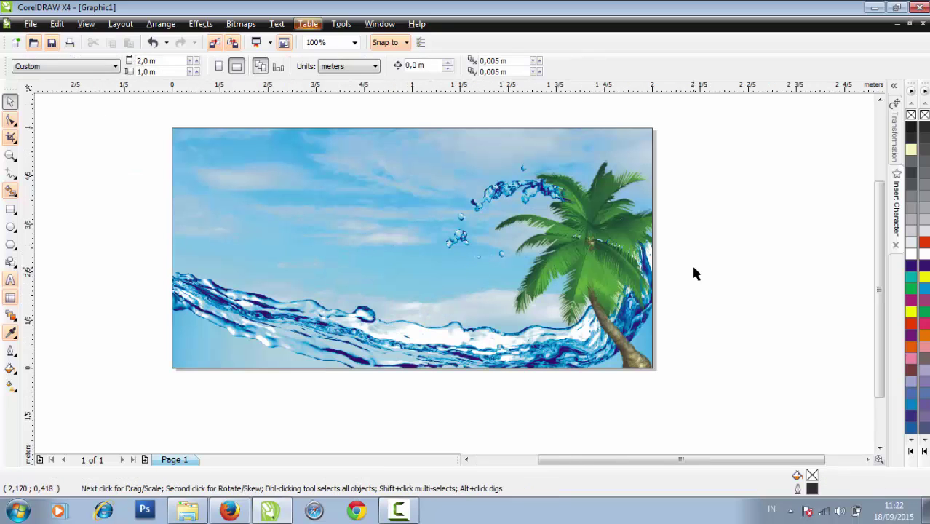
left_click(13, 179)
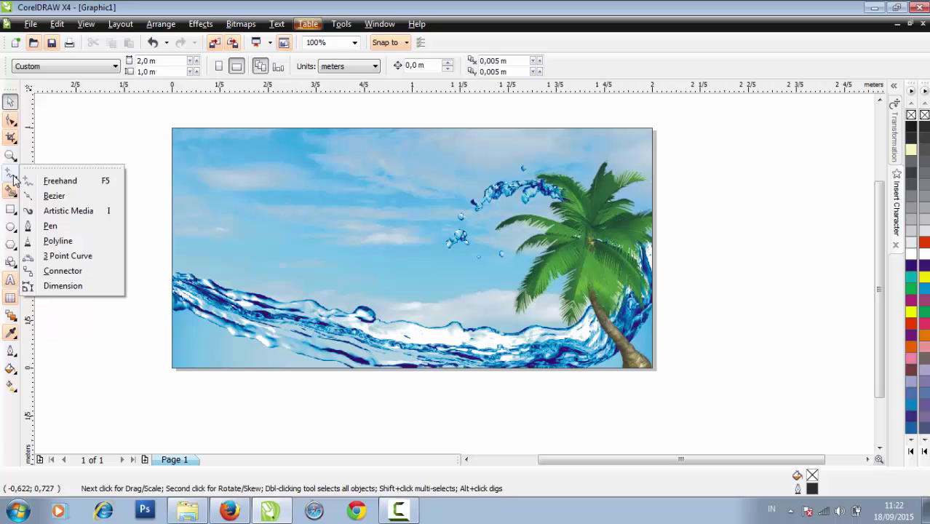
left_click(47, 196)
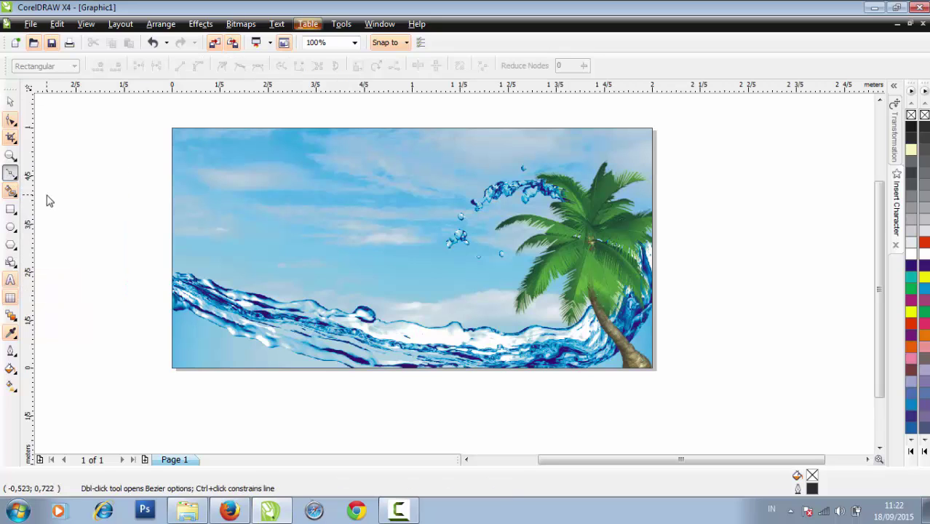
left_click(127, 404)
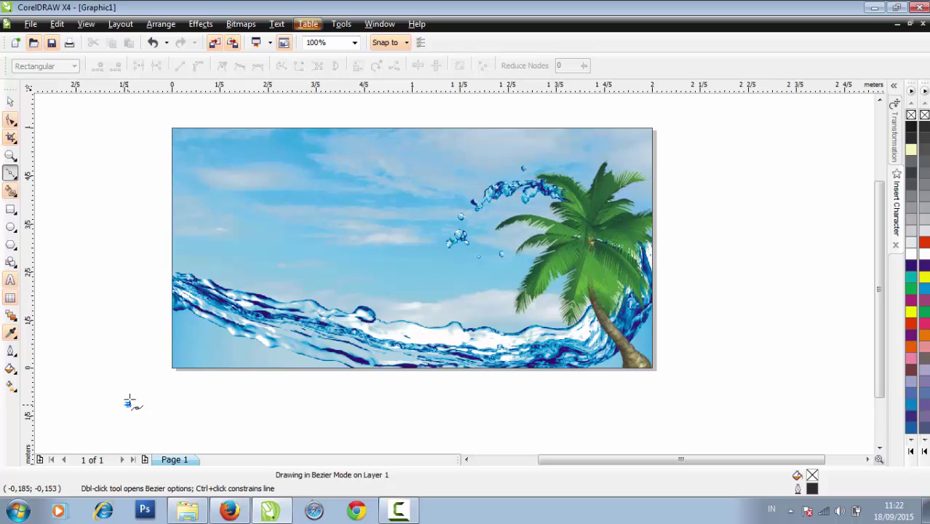
left_click(146, 285)
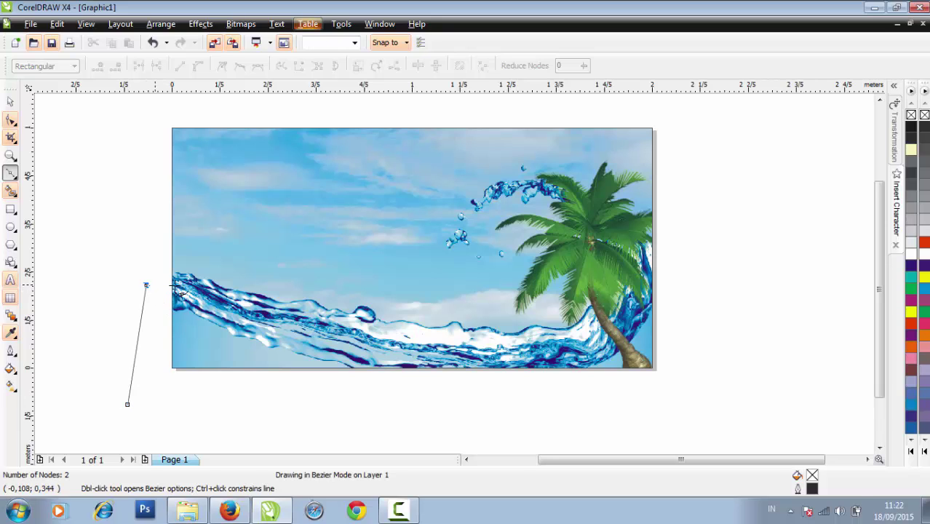
left_click(401, 298)
left_click(575, 329)
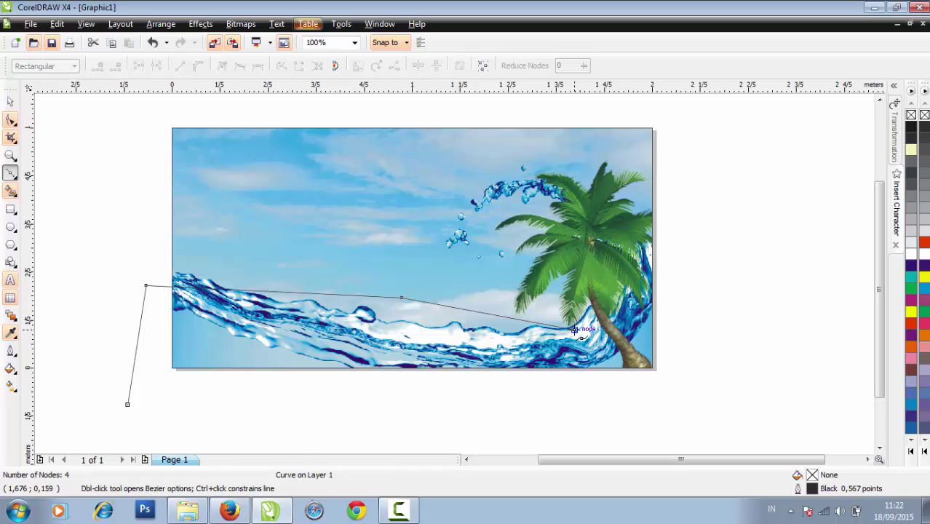
left_click(615, 378)
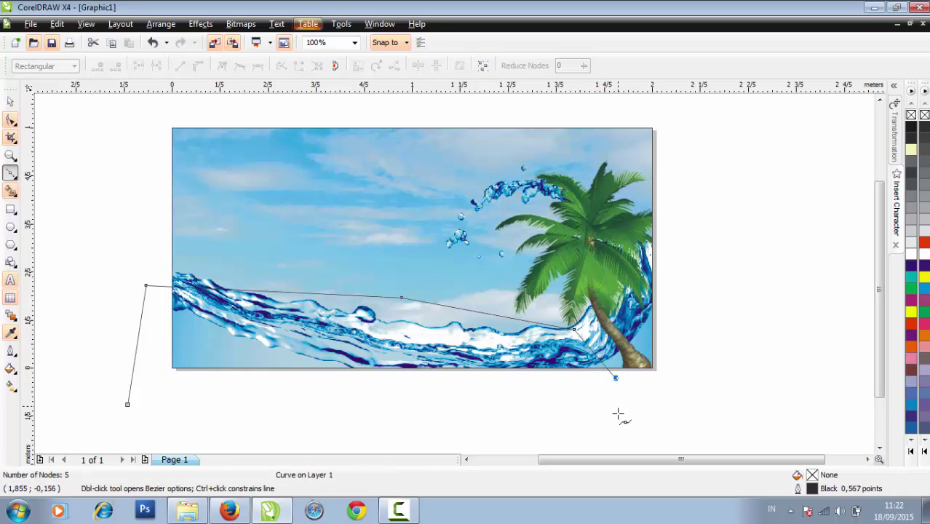
left_click(128, 405)
left_click(13, 121)
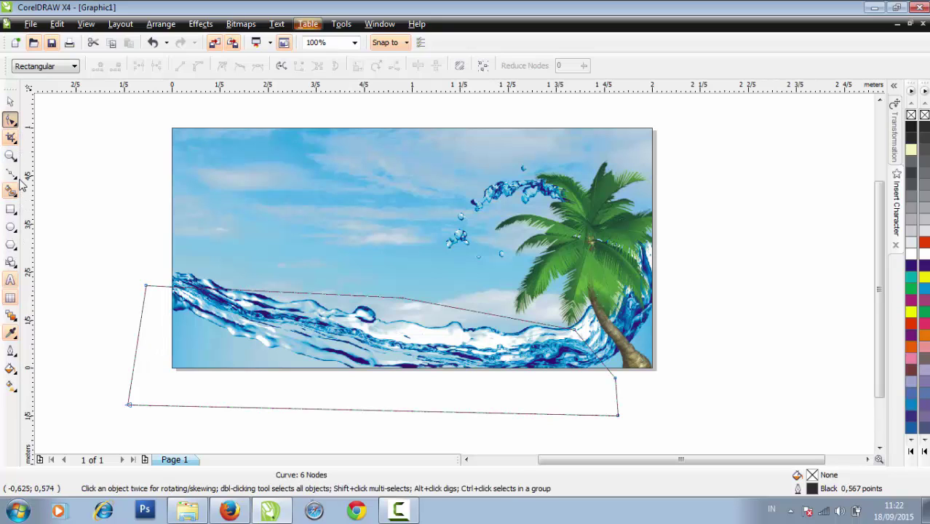
- Convert the shape's upper-left segment to a curve, bend it downward, and lower its left end node to about (-0.17, 0.22) m
left_click(406, 298)
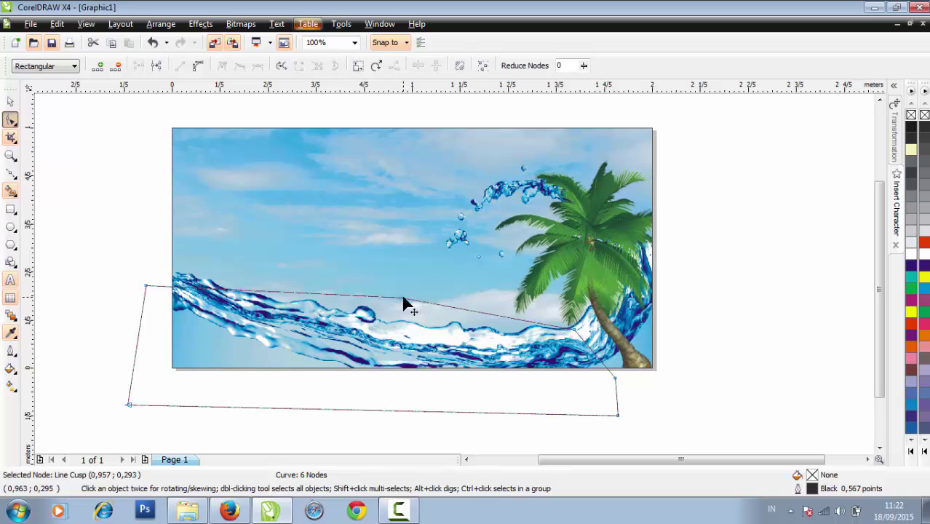
left_click(284, 293)
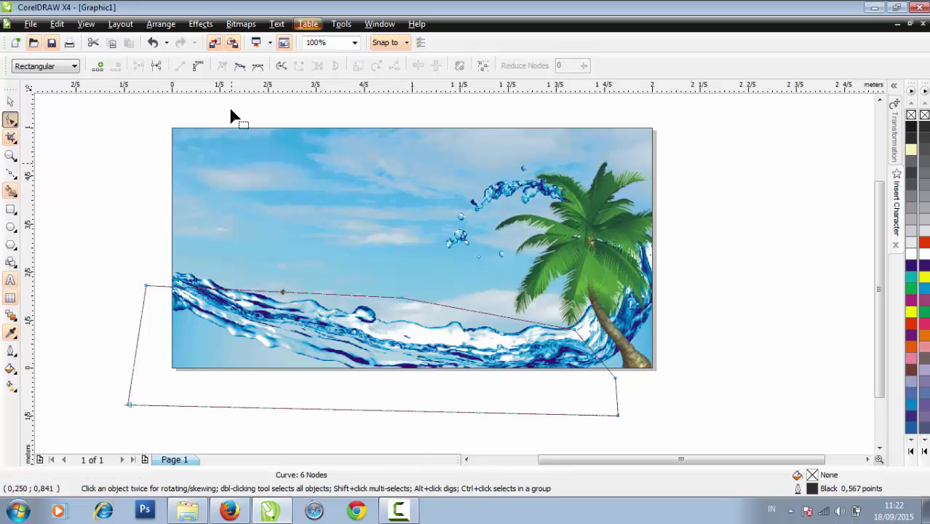
left_click(201, 67)
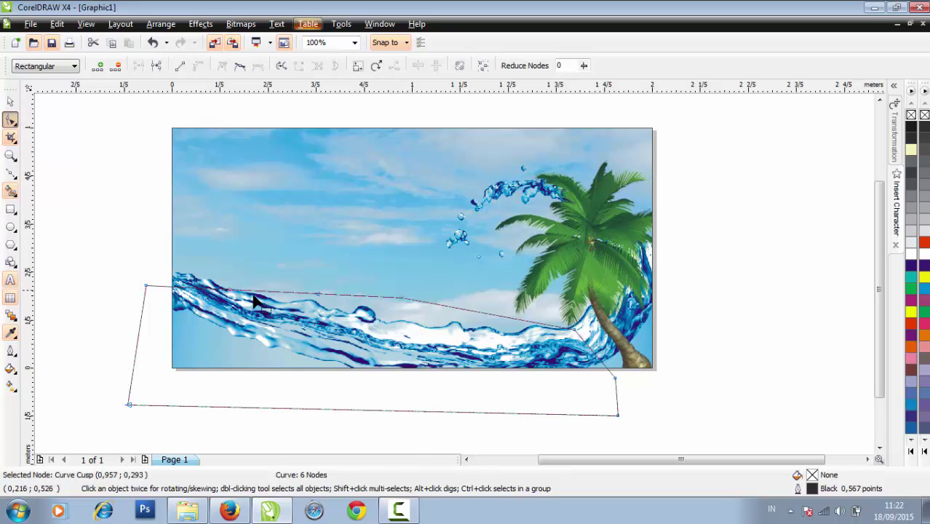
left_click_drag(269, 298, 266, 321)
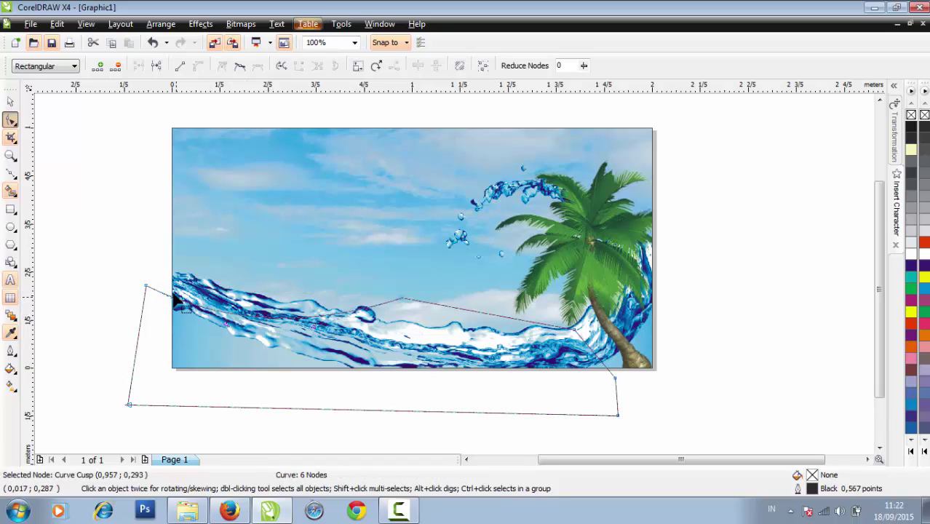
left_click_drag(146, 287, 131, 315)
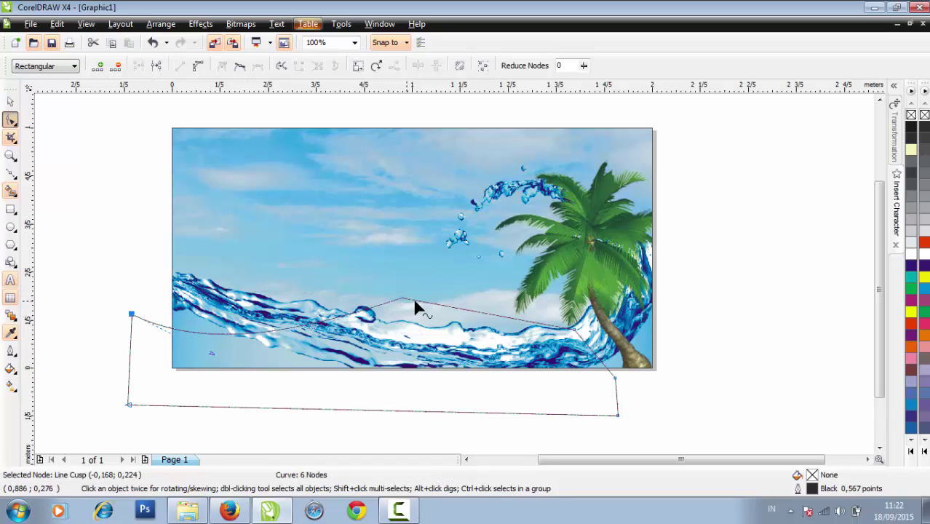
- Convert the segment between the shape's peak and the palm trunk to a curve and bend it upward into a hump
left_click(460, 309)
left_click(198, 70)
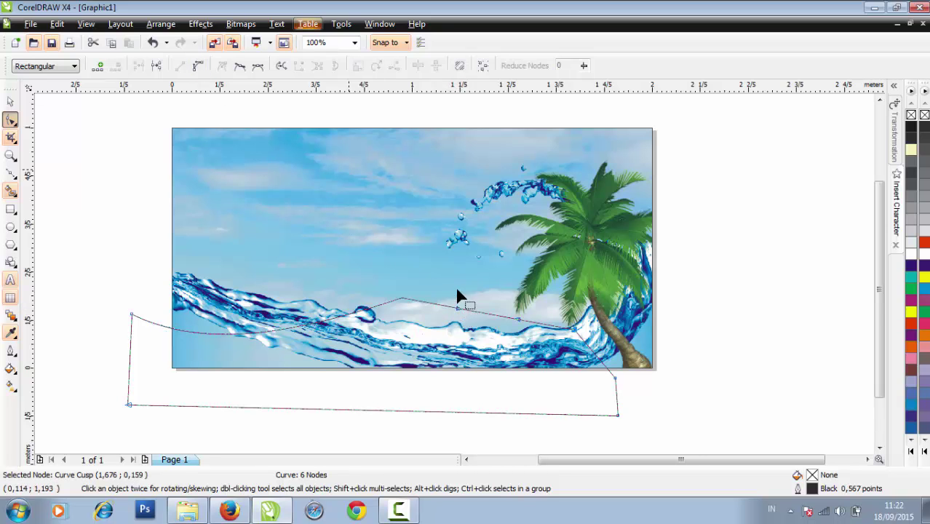
scroll(494, 306, "up", 2)
left_click_drag(452, 279, 466, 231)
scroll(346, 282, "down", 2)
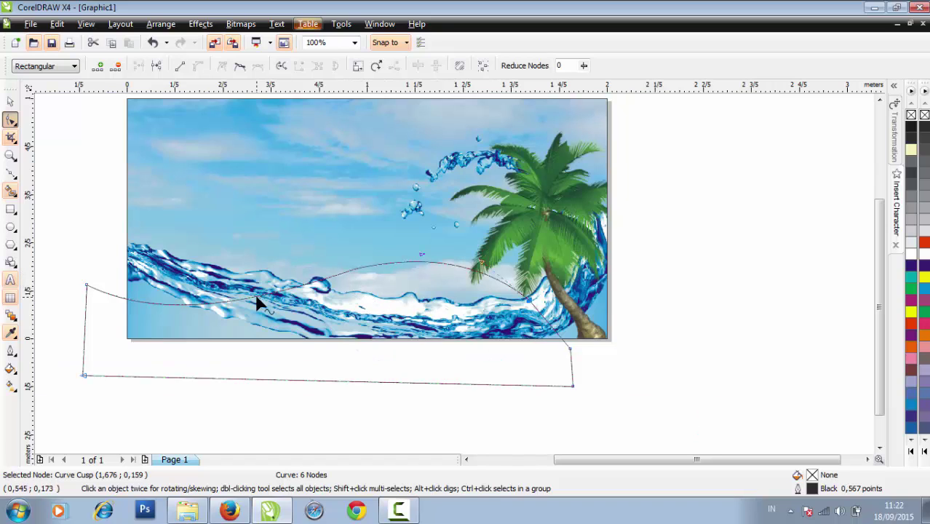
- Delete the node beside the palm trunk, move the node below it to about (1.76, -0.03) m, and smooth the hump with its curve handles
left_click(570, 349)
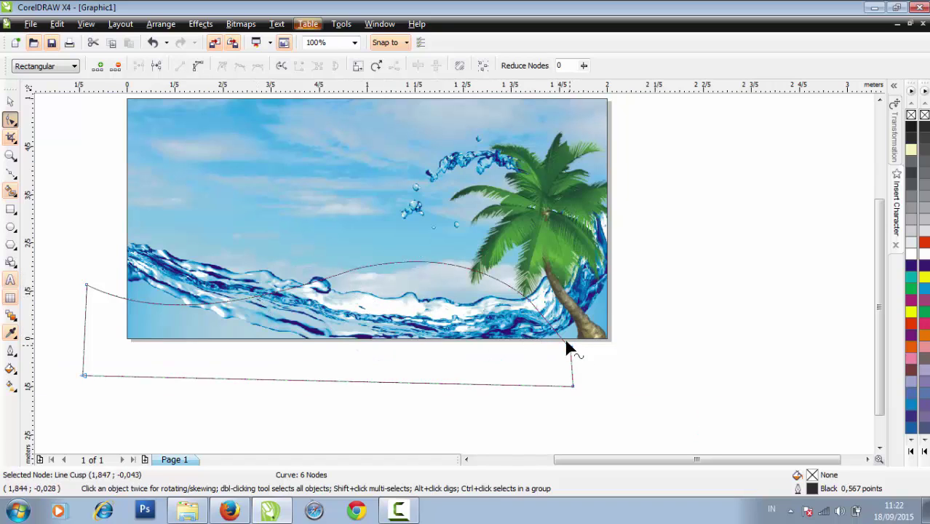
left_click(529, 301)
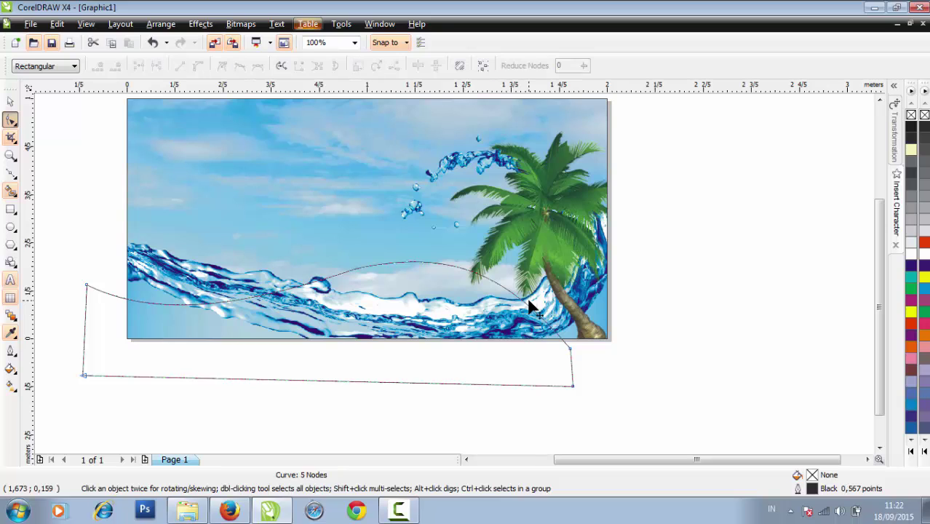
left_click(570, 349)
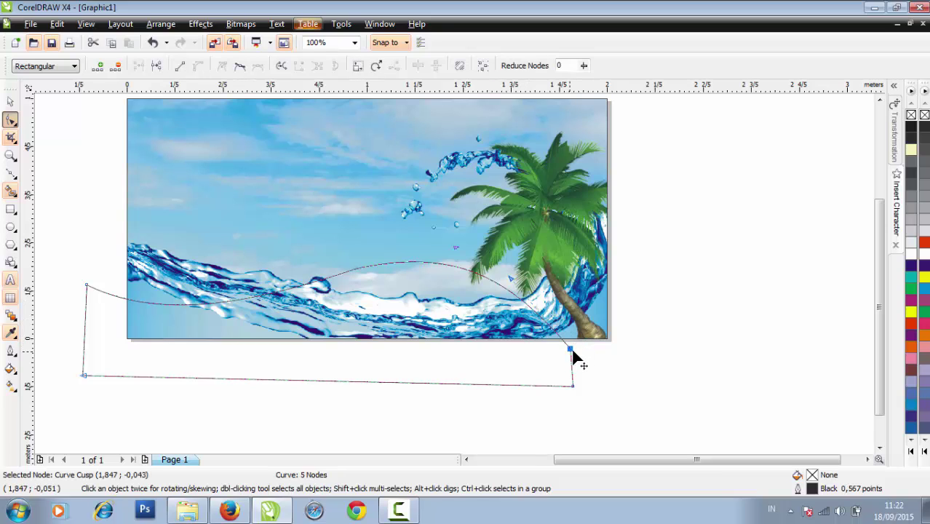
left_click_drag(570, 352, 578, 350)
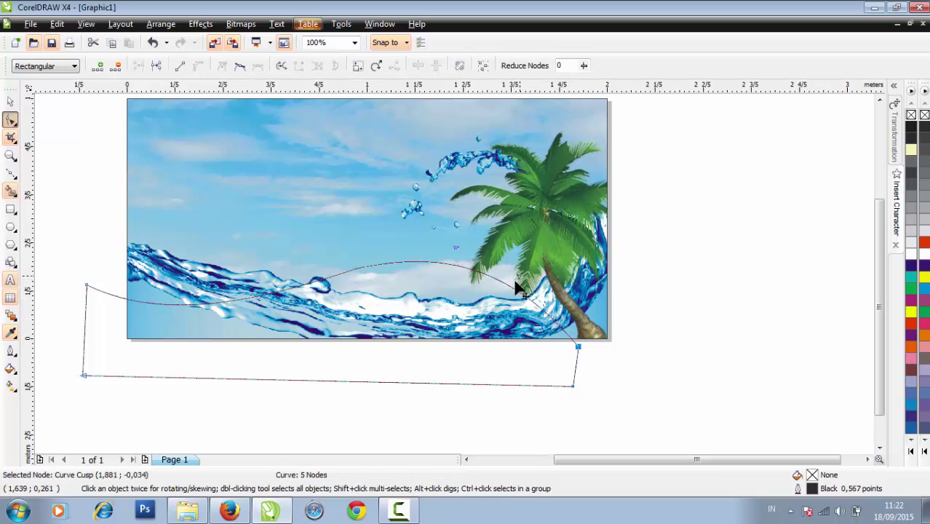
left_click_drag(519, 279, 542, 339)
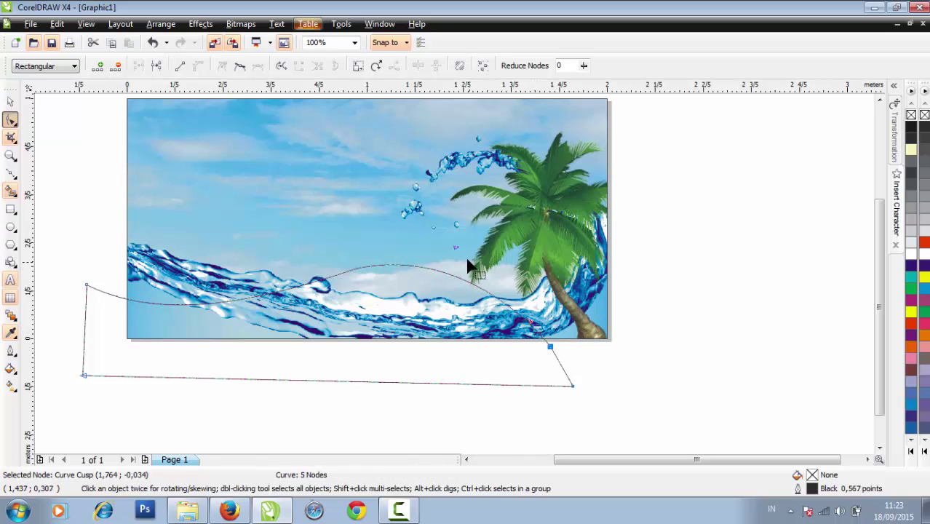
left_click_drag(457, 254, 468, 265)
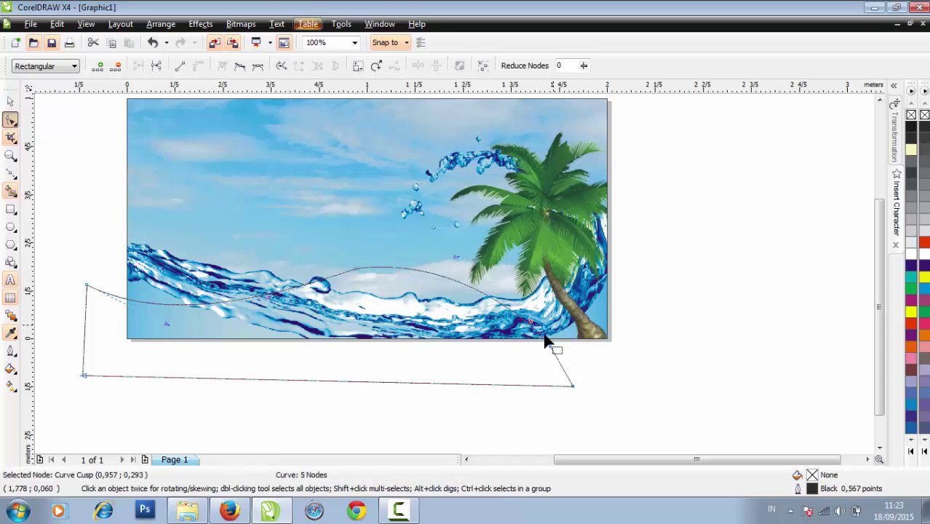
- Give the wavy shape a Cyan fill and a Cyan outline
left_click(12, 100)
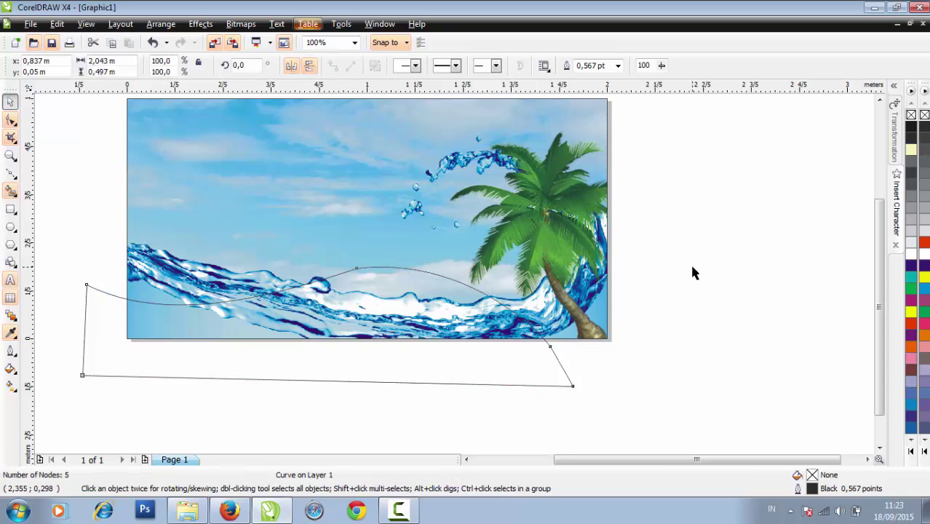
left_click(912, 283)
right_click(912, 282)
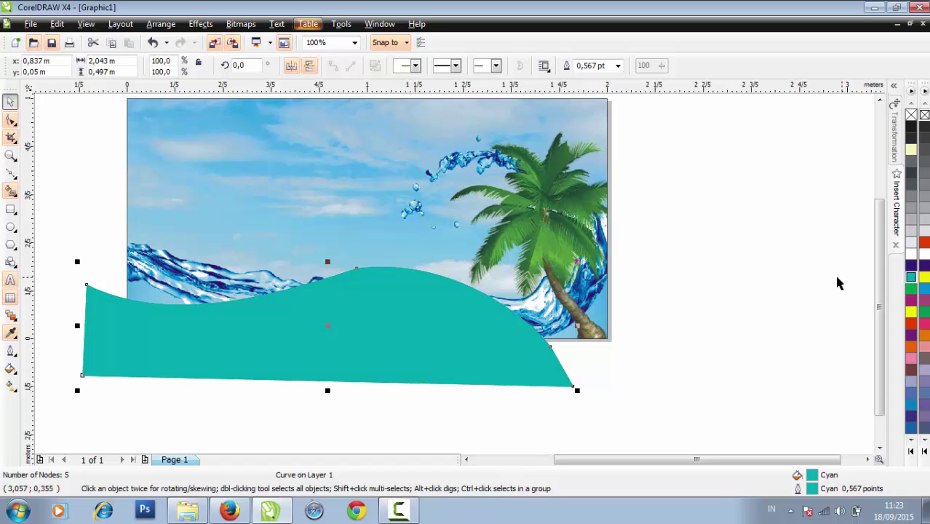
- Delete the node at the cyan shape's peak to make its upper edge one smooth wave
left_click(16, 124)
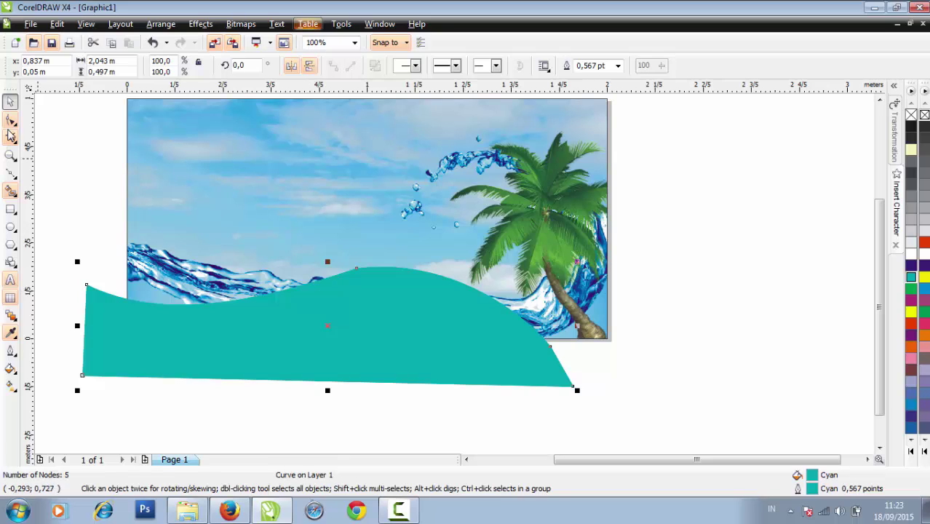
left_click(11, 123)
left_click_drag(363, 273, 358, 269)
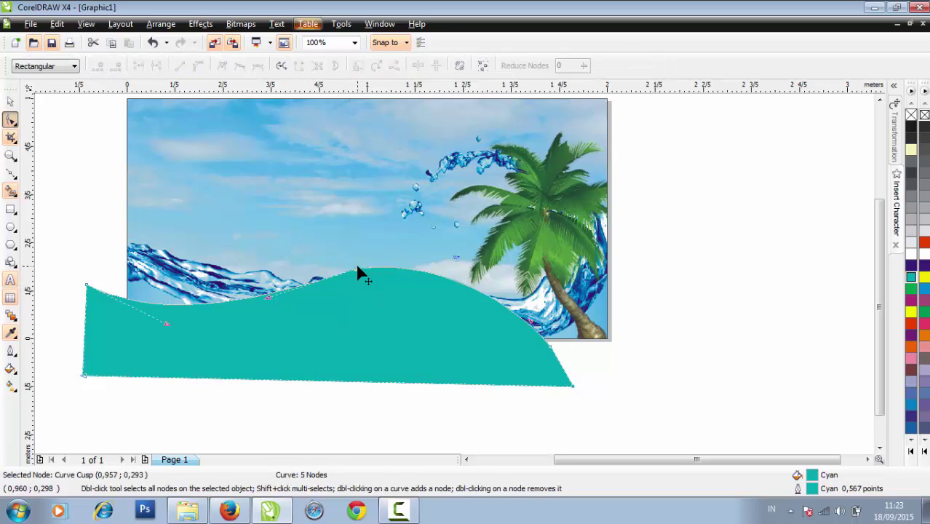
key("Delete")
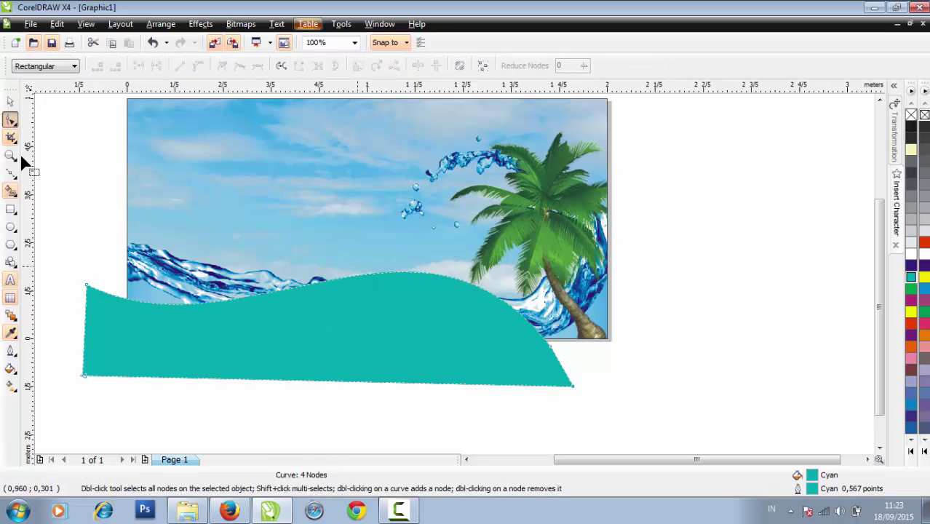
- PowerClip the cyan wavy shape inside the page-sized rectangle
left_click(11, 102)
left_click(253, 315)
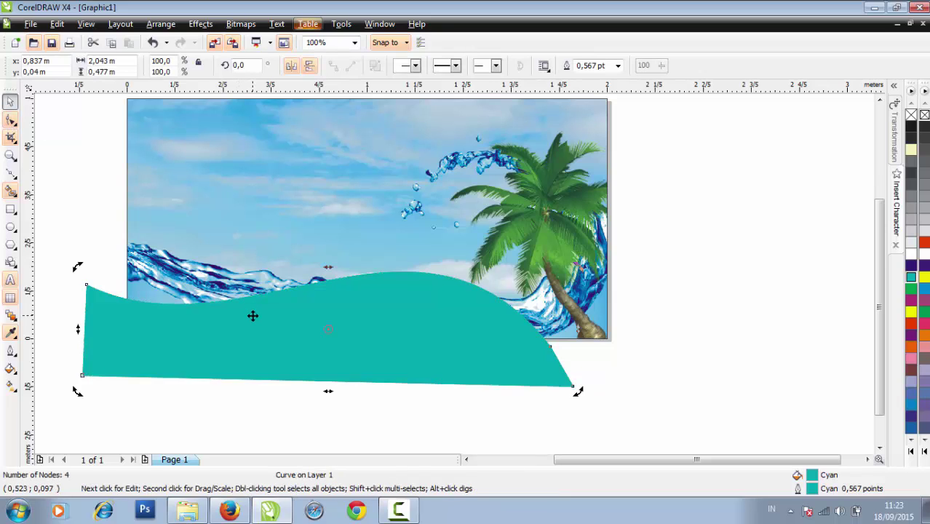
left_click(201, 24)
mouse_move(223, 230)
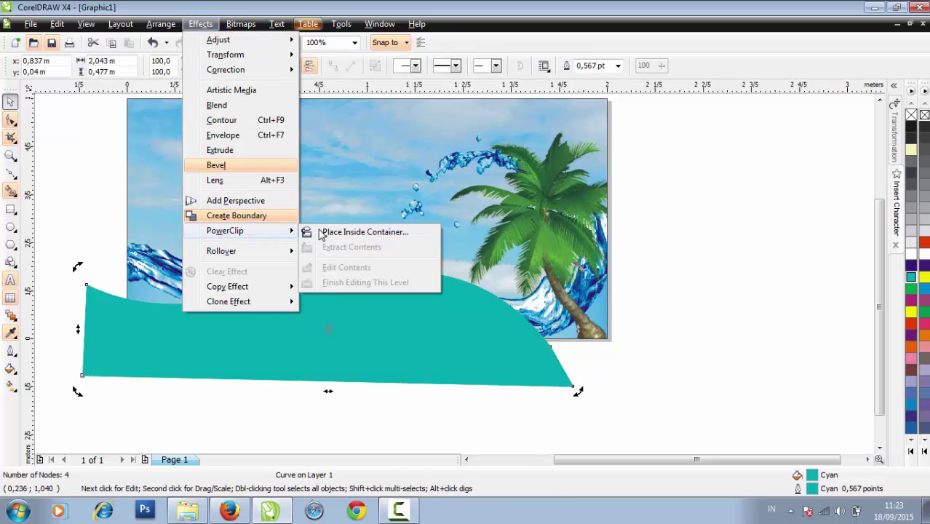
left_click(321, 233)
left_click(234, 103)
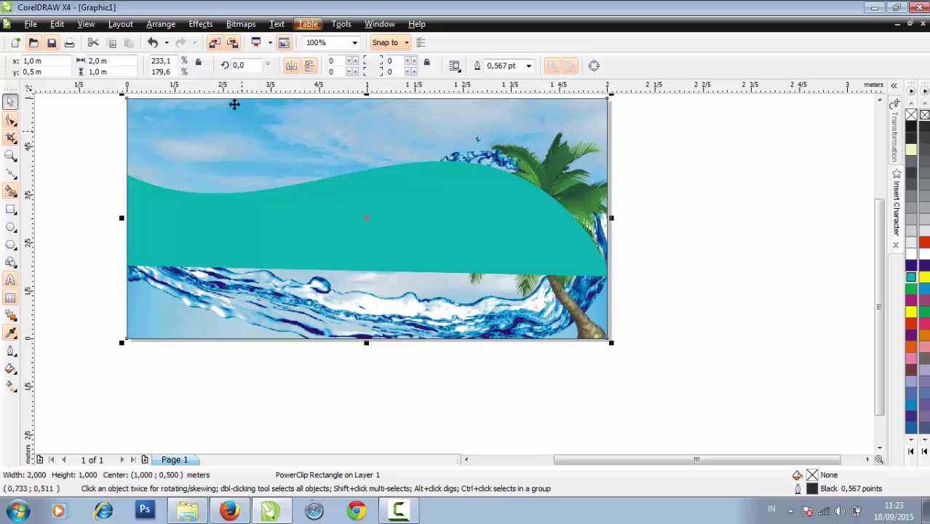
- Edit the PowerClip contents and move the cyan shape down over the rectangle's lower edge
left_click(200, 24)
mouse_move(232, 230)
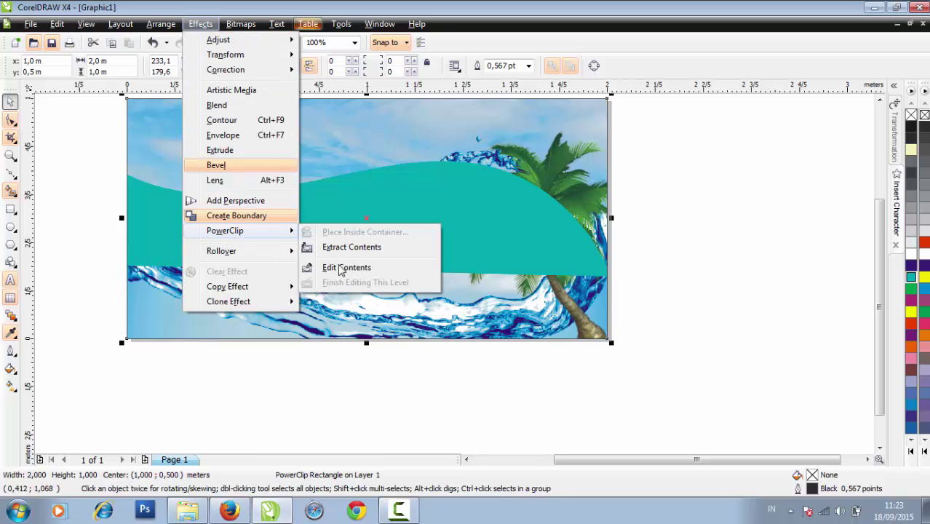
left_click(341, 268)
left_click_drag(385, 243, 382, 335)
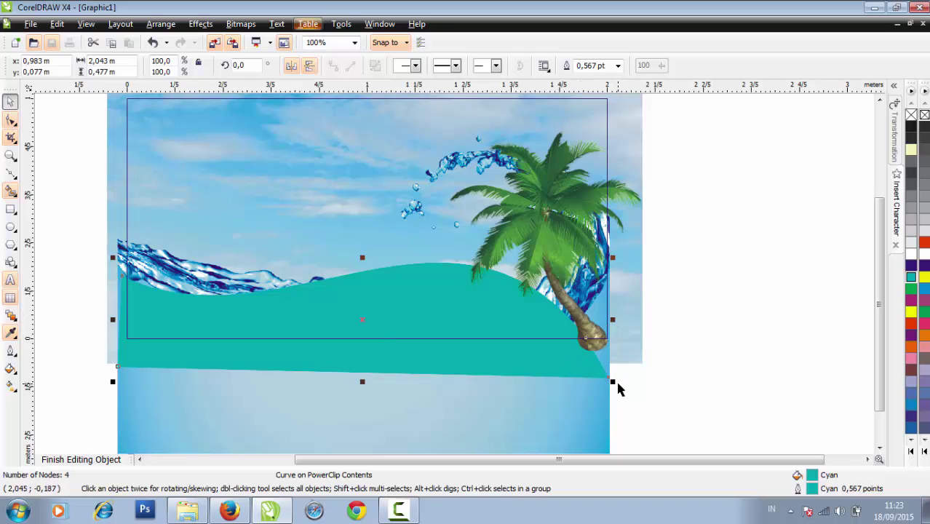
- Enlarge the cyan shape to about 2.21 by 0.51 m, position it past both sides of the rectangle, and finish editing the PowerClip
left_click_drag(614, 382, 640, 394)
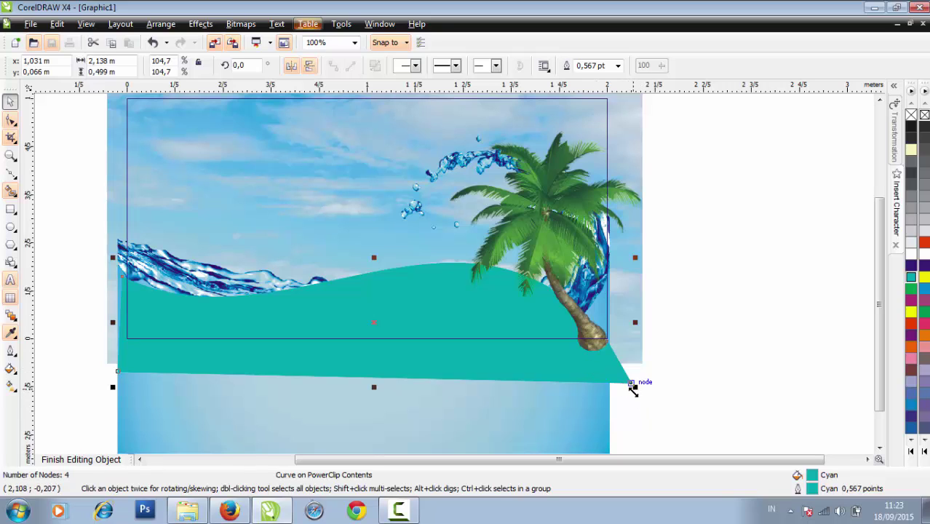
left_click(620, 391)
left_click(616, 383)
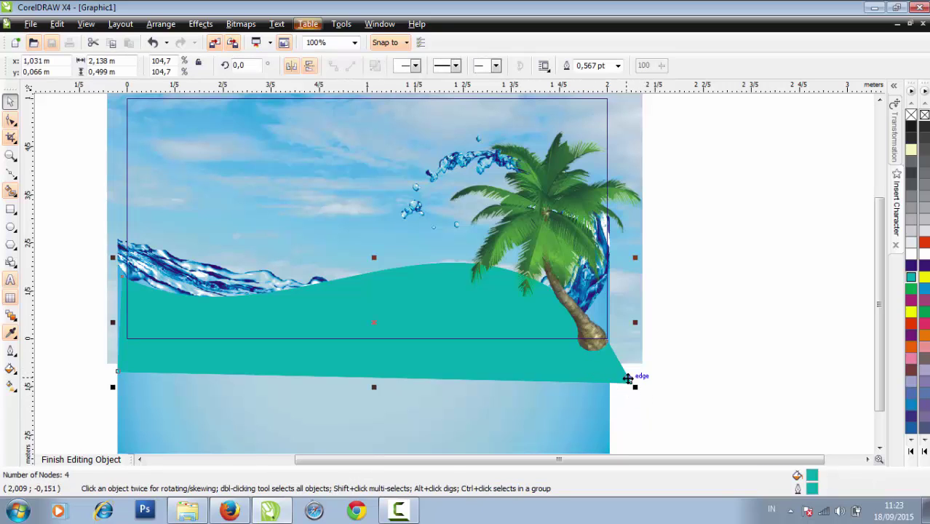
left_click_drag(633, 386, 645, 388)
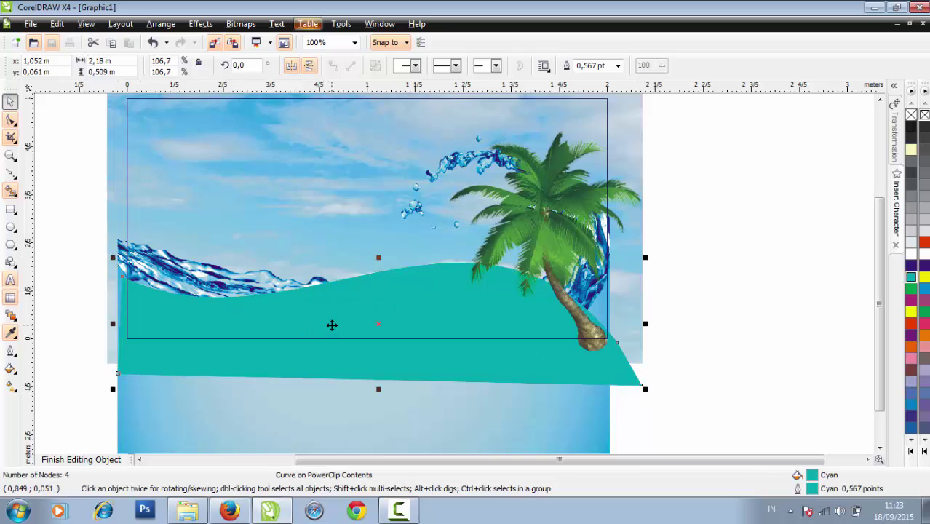
left_click_drag(332, 326, 348, 330)
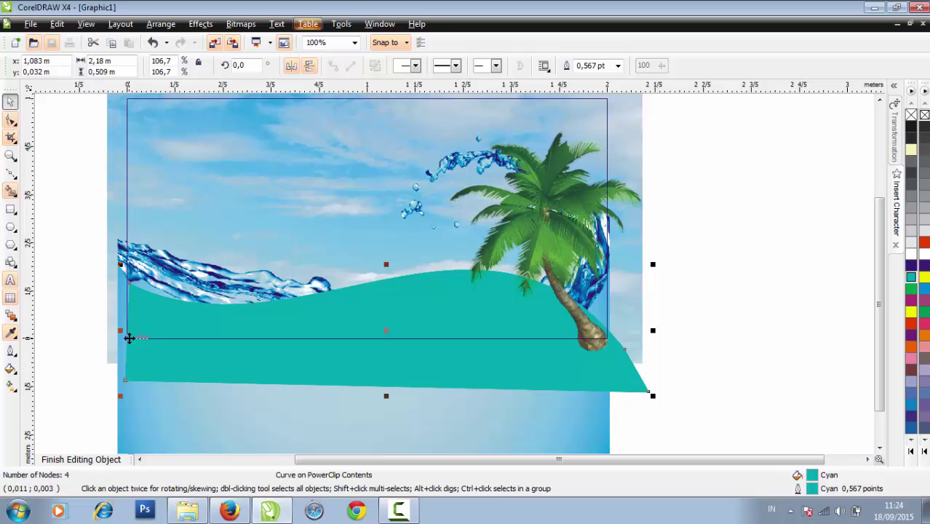
left_click_drag(120, 332, 113, 332)
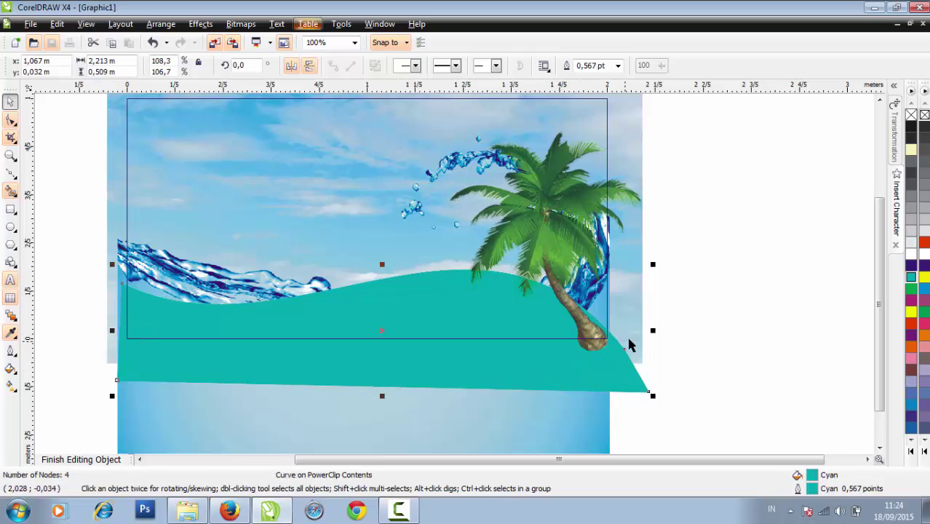
left_click(80, 460)
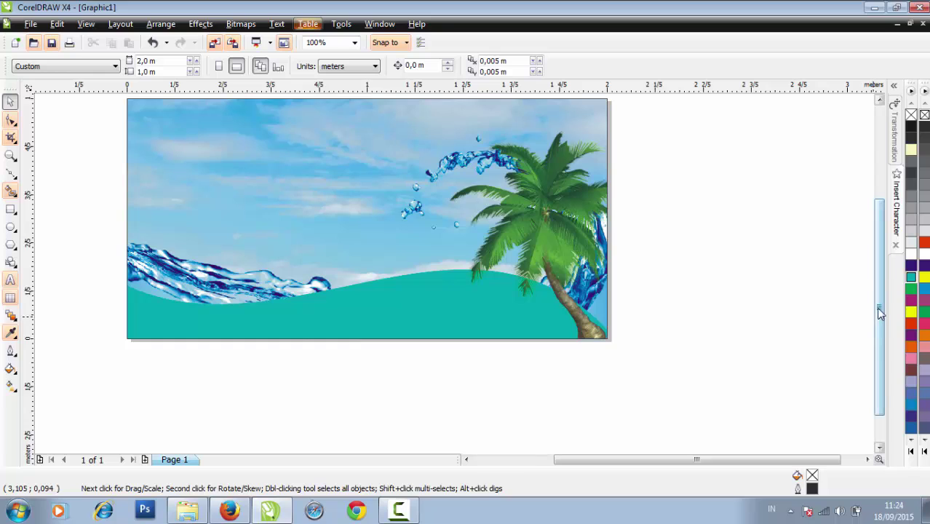
left_click_drag(877, 311, 827, 292)
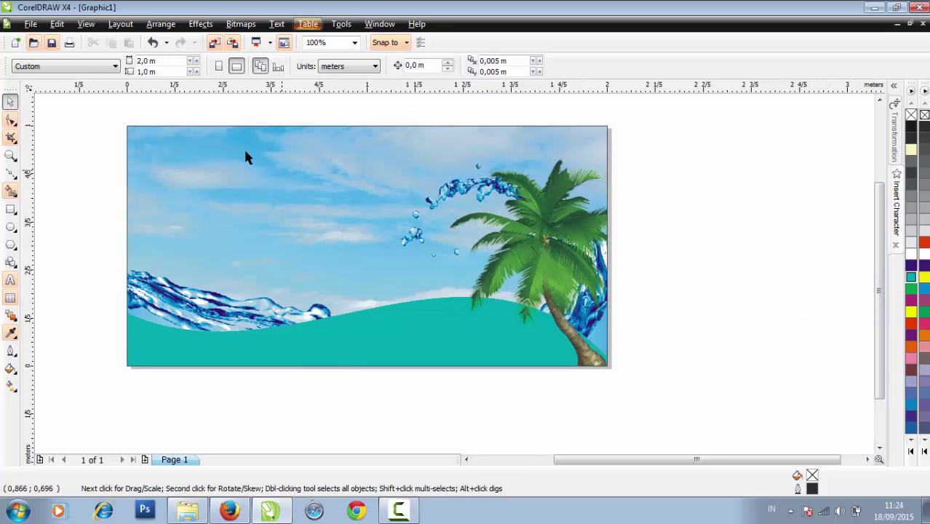
- Import GLASS.png and place it over the cyan wave, just left of the palm trunk
left_click(30, 24)
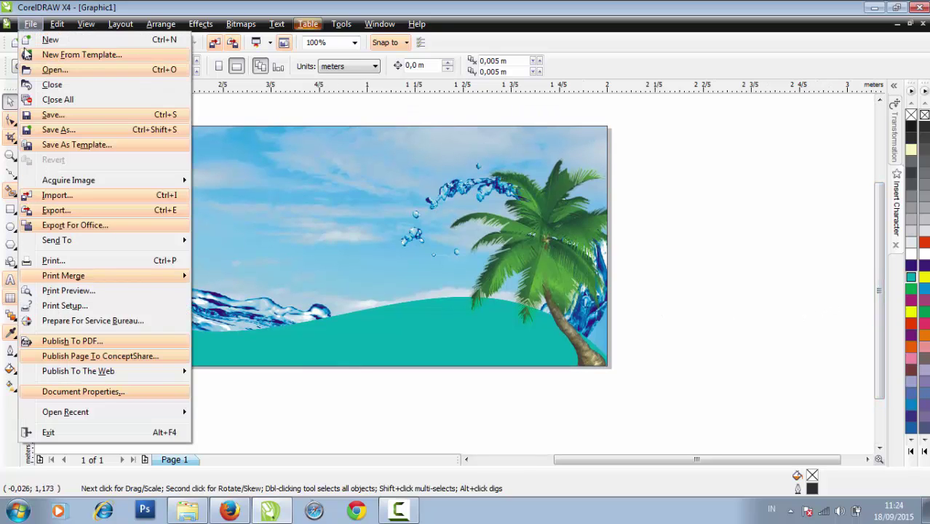
left_click(87, 196)
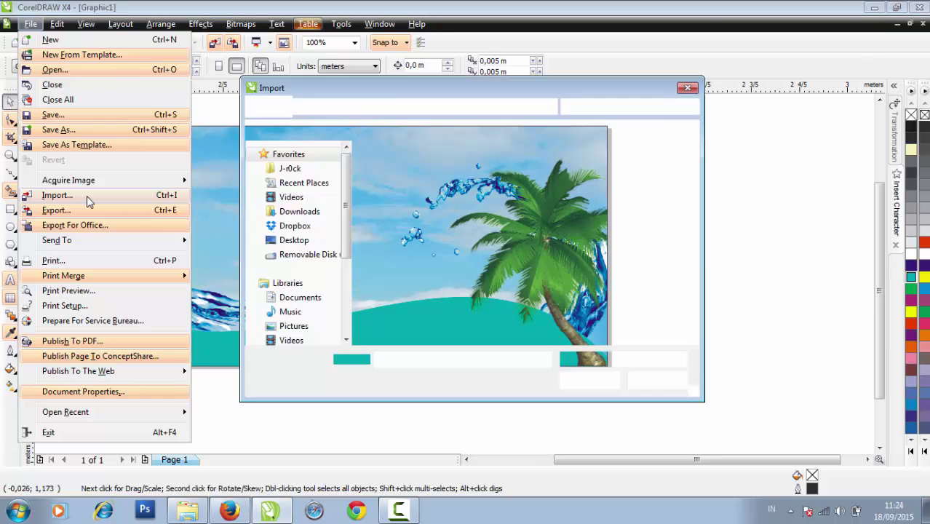
left_click(399, 280)
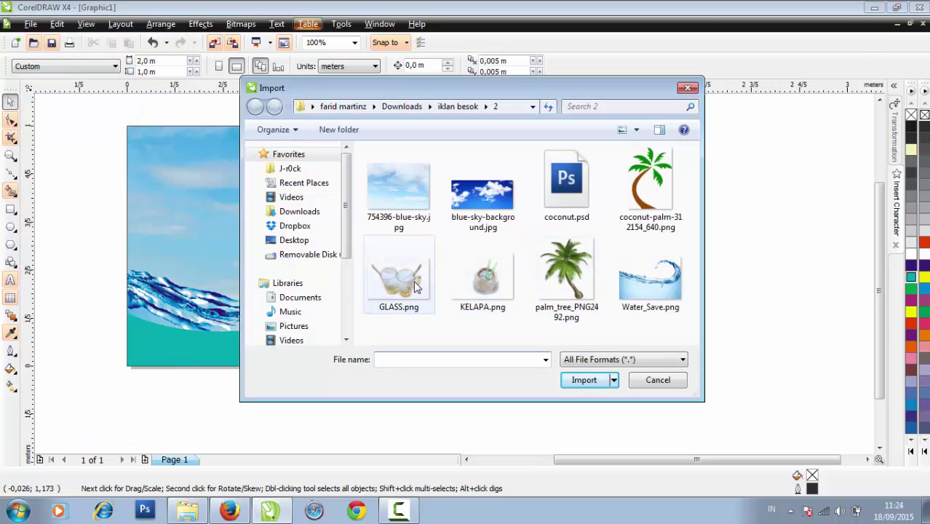
left_click(584, 398)
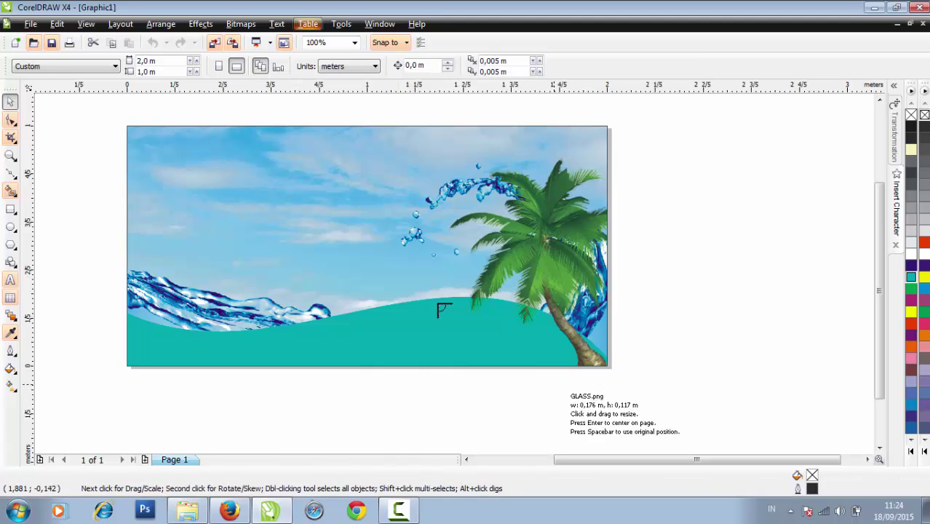
left_click_drag(422, 253, 504, 355)
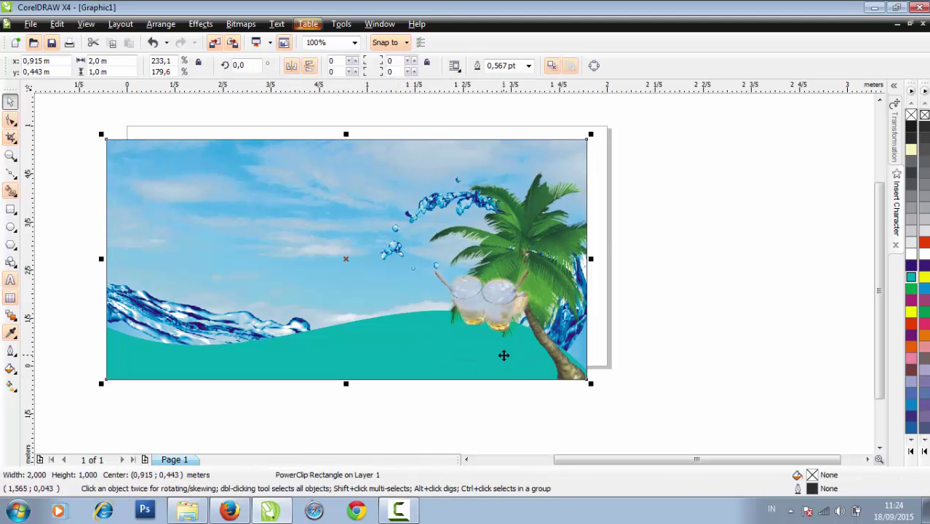
- Undo the clipped rectangle's accidental move, then enlarge the glasses image and shift it down over the cyan wave
key("ctrl+z")
left_click(518, 415)
left_click(453, 277)
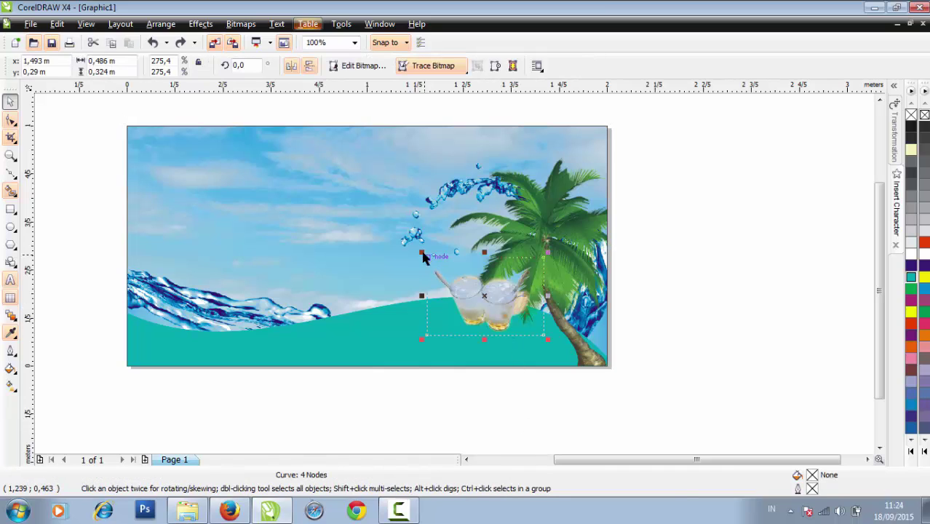
left_click_drag(423, 254, 382, 228)
left_click_drag(486, 322, 490, 349)
left_click(564, 374)
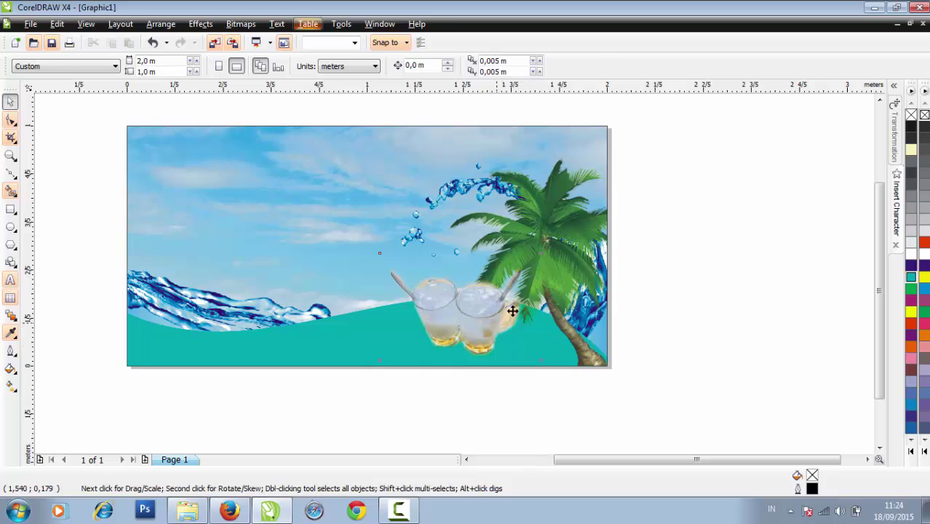
- Enlarge the glasses image to about 0.86 by 0.58 m and position it over the wave beside the palm trunk
left_click(512, 311)
key("ctrl+z")
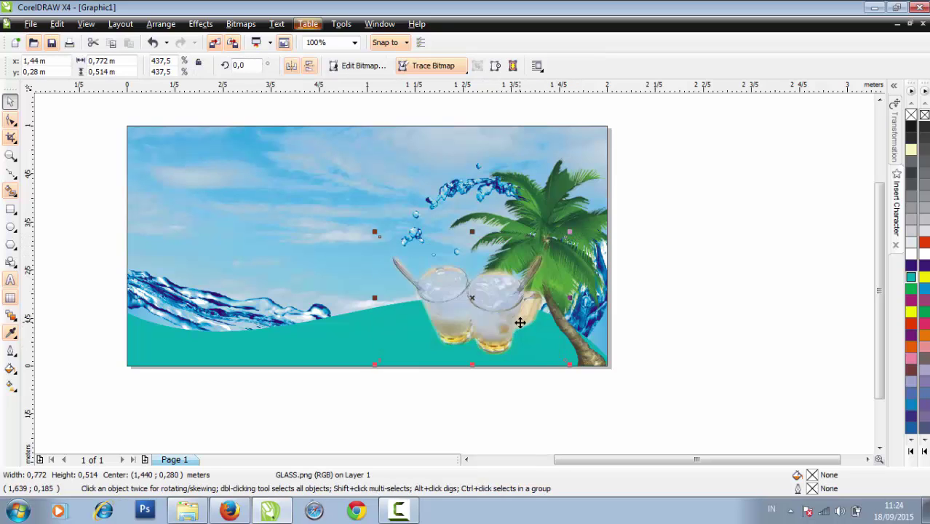
left_click_drag(519, 323, 516, 329)
left_click_drag(565, 374, 576, 380)
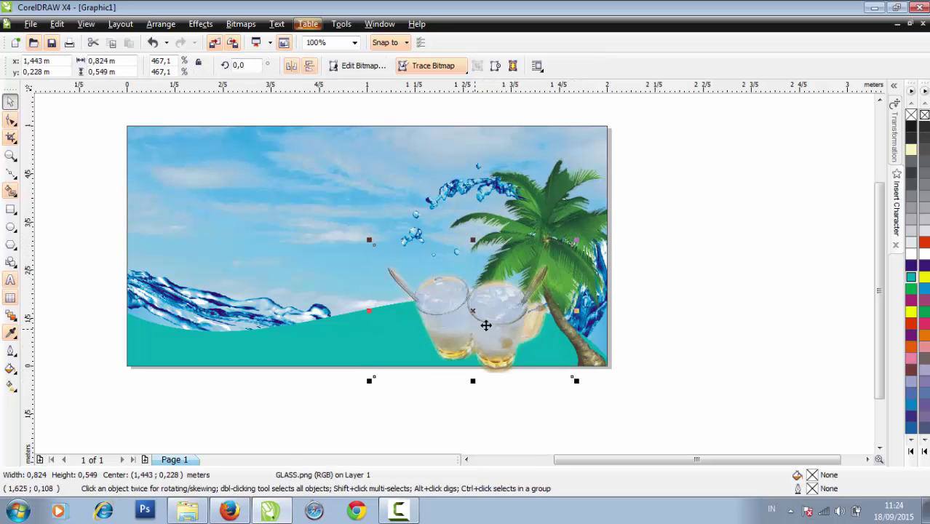
left_click_drag(502, 328, 506, 321)
left_click(531, 408)
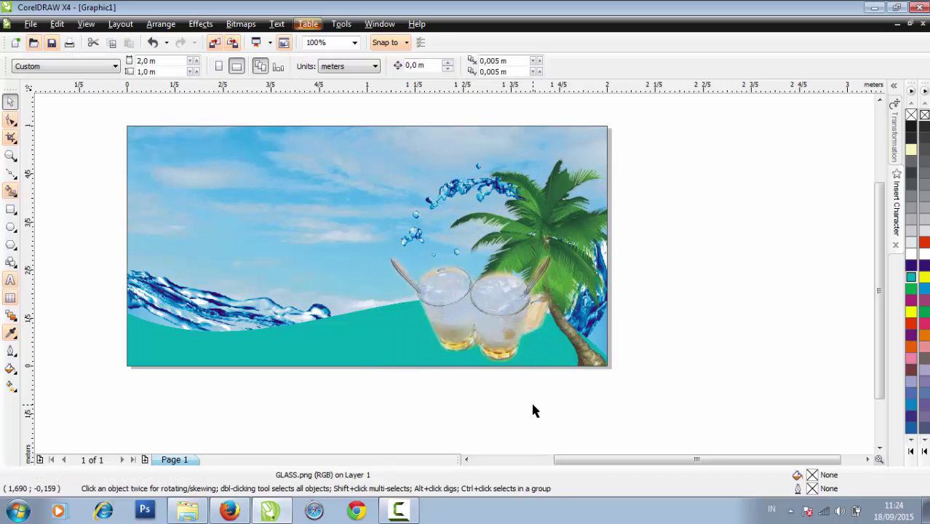
left_click(477, 329)
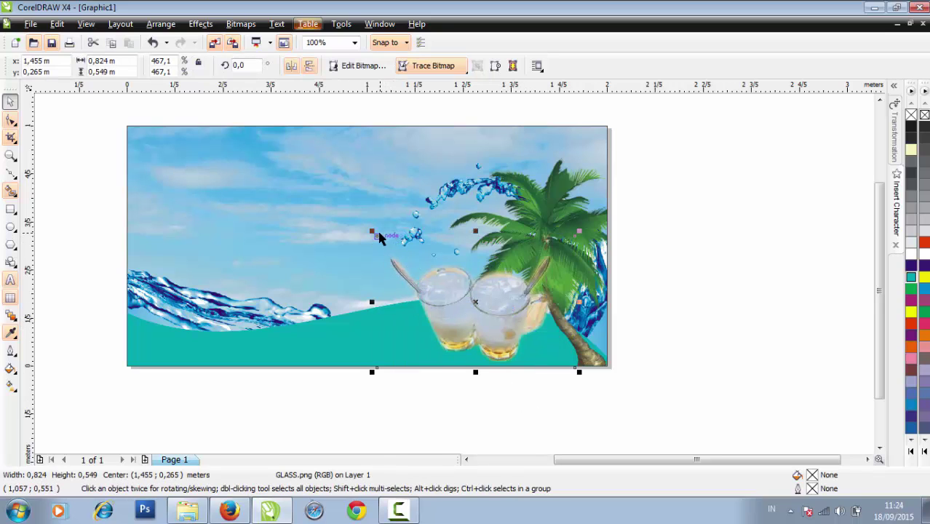
left_click_drag(371, 232, 362, 225)
left_click(775, 395)
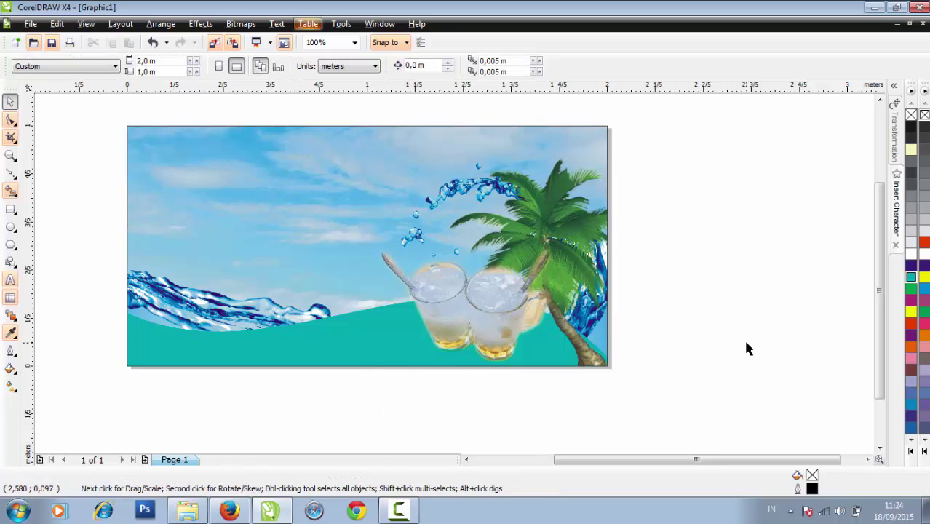
- Import coconut.psd at about 0.59 by 0.54 m and place it over the splash on the banner's left side
left_click(473, 305)
left_click(31, 23)
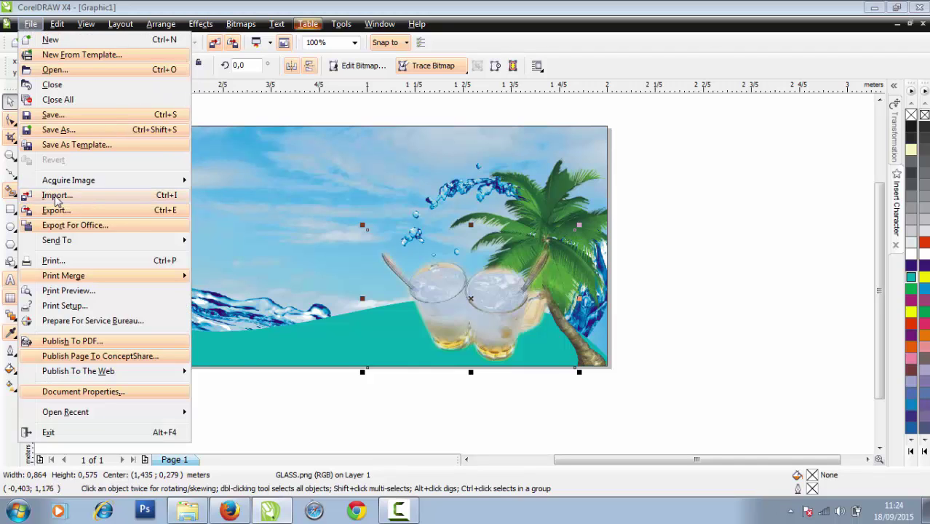
left_click(57, 197)
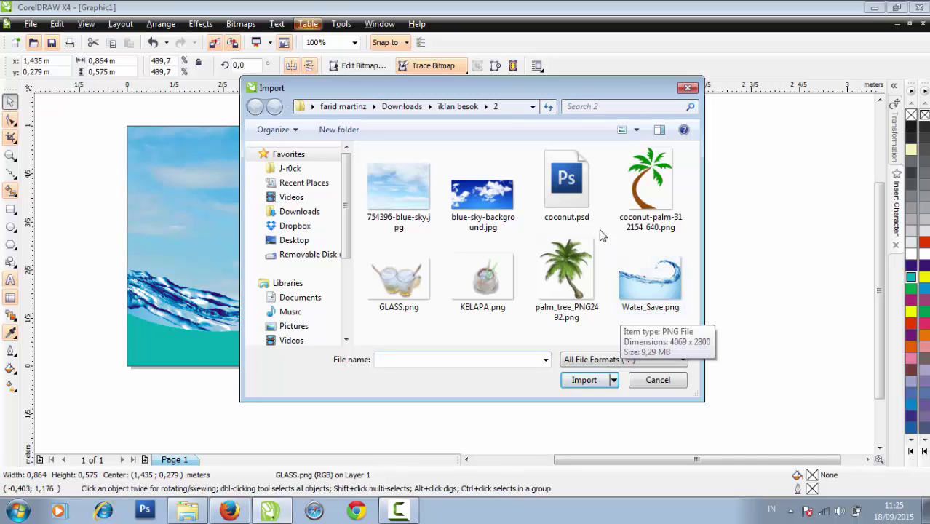
left_click(566, 188)
left_click(585, 430)
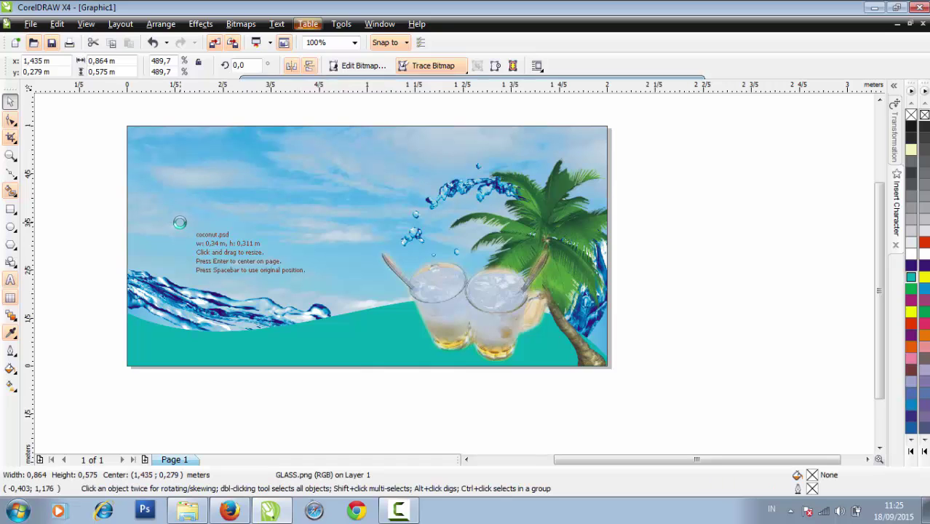
left_click_drag(175, 209, 319, 343)
left_click_drag(293, 315, 265, 351)
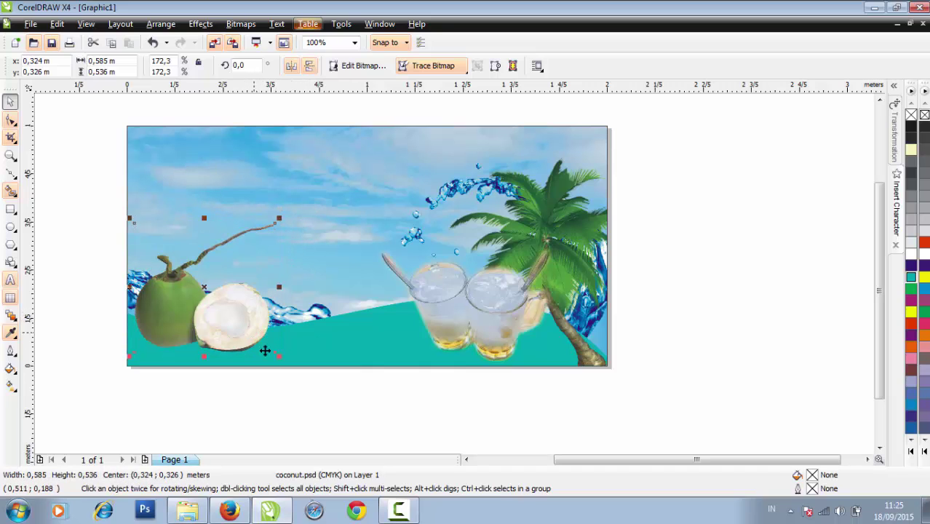
- Enlarge the coconut image to about 0.62 by 0.57 m and move it down into the banner's lower-left corner
left_click(279, 396)
left_click(279, 233)
left_click_drag(283, 220, 289, 212)
left_click_drag(245, 311, 242, 324)
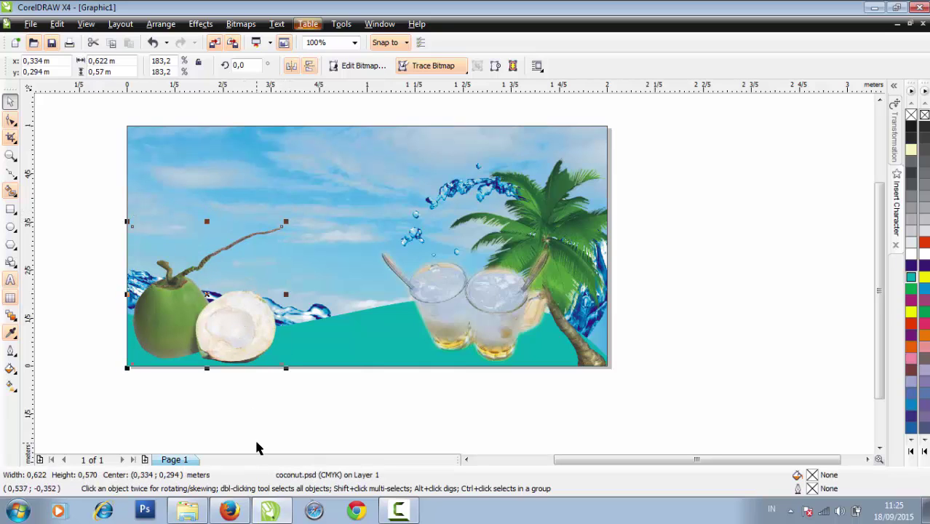
left_click(287, 437)
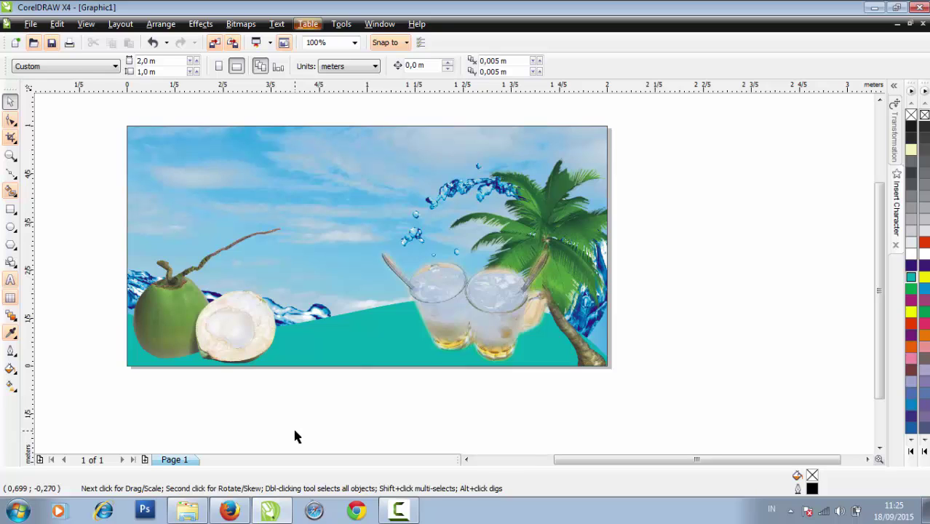
- Import coconut-palm-312154_640.png and place it in the sky at the banner's upper-left corner
left_click(31, 24)
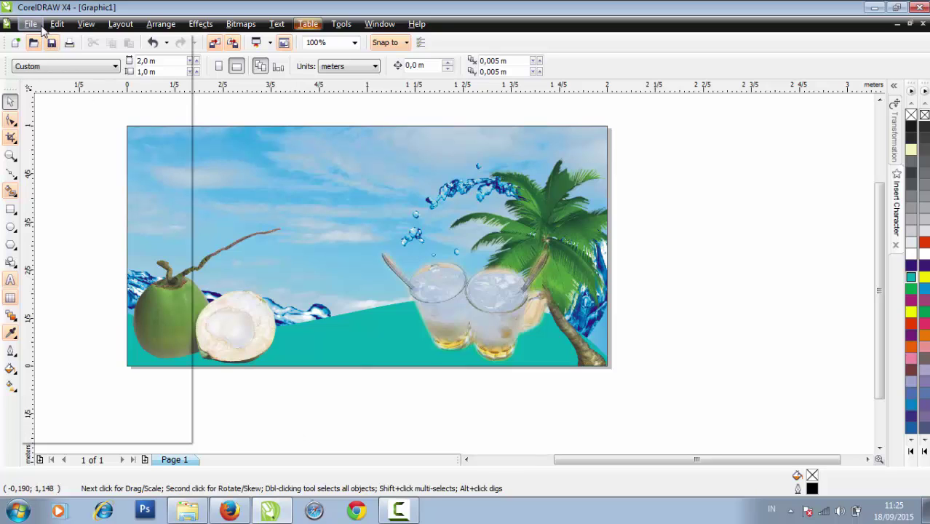
left_click(63, 201)
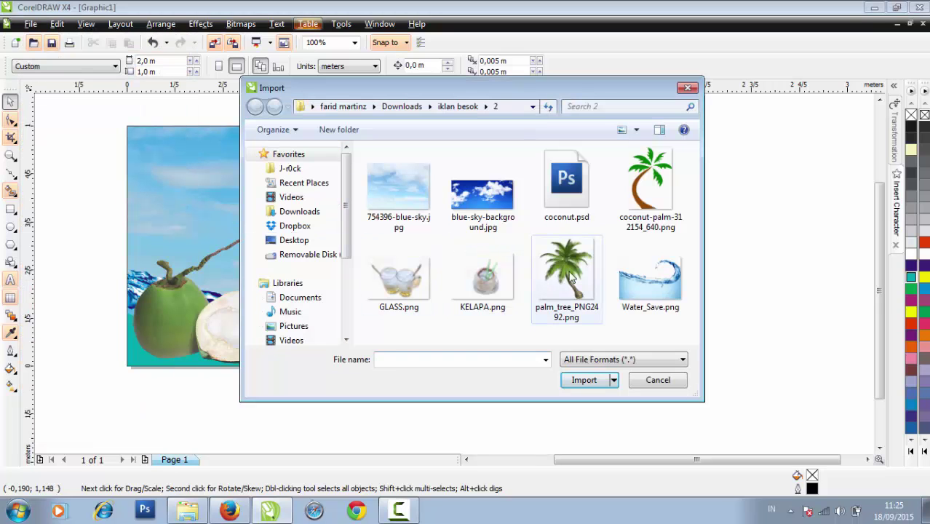
left_click(637, 211)
left_click(586, 399)
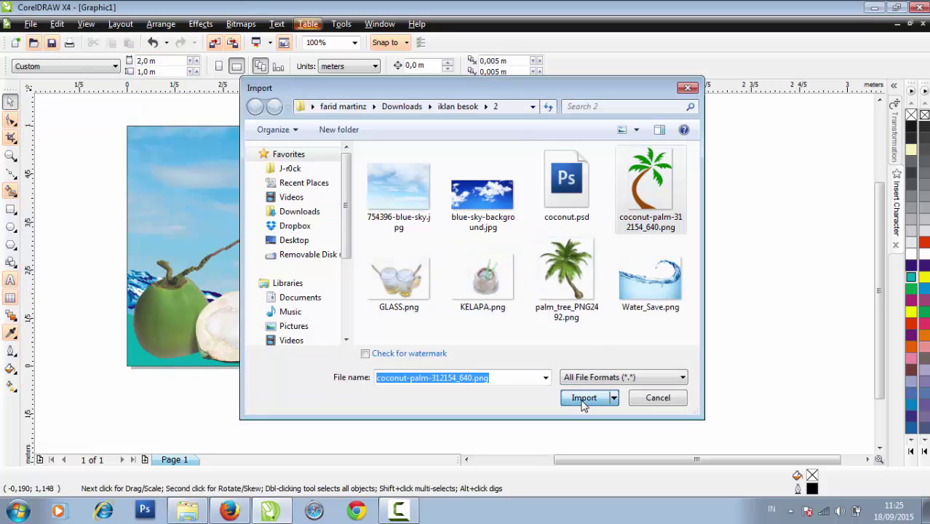
left_click_drag(304, 211, 178, 185)
left_click(279, 195)
left_click(279, 195)
left_click(99, 192)
left_click(186, 180)
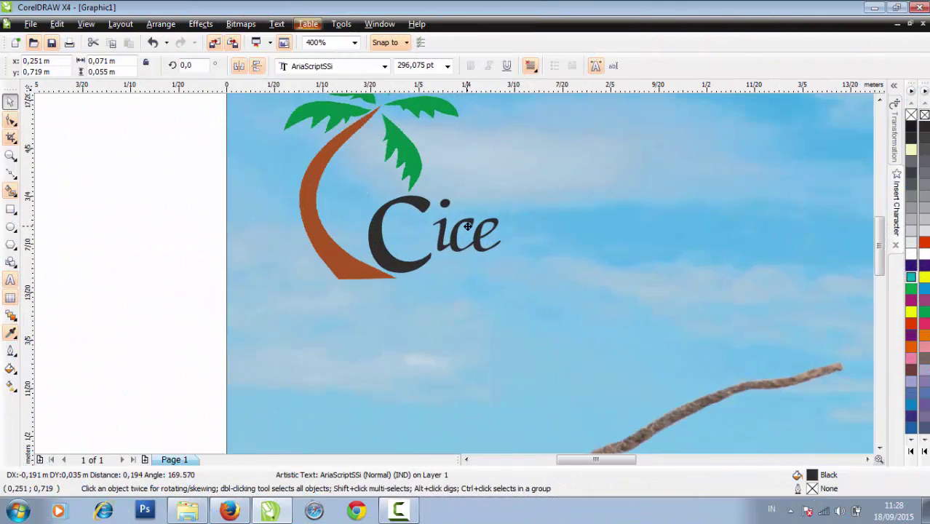
- Move the word "ice" close against the large letter C of the palm logo
left_click_drag(467, 227, 465, 226)
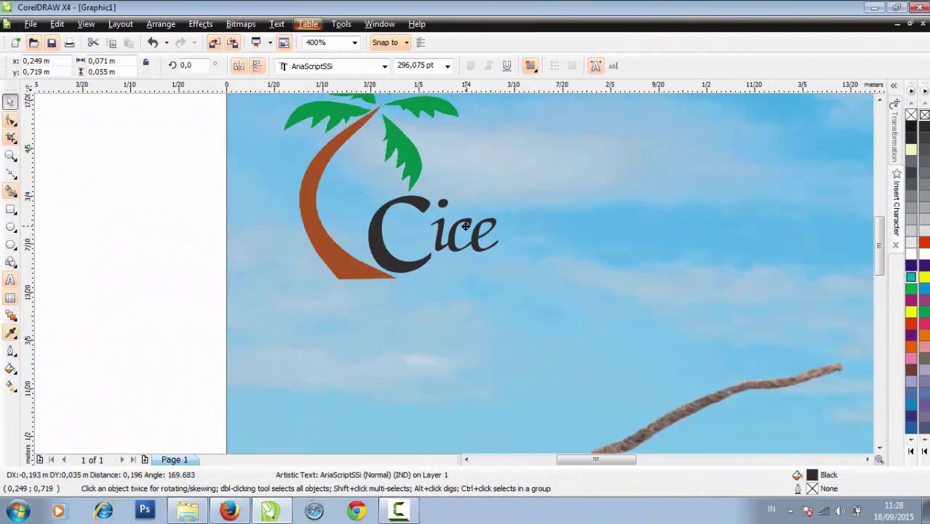
left_click(159, 281)
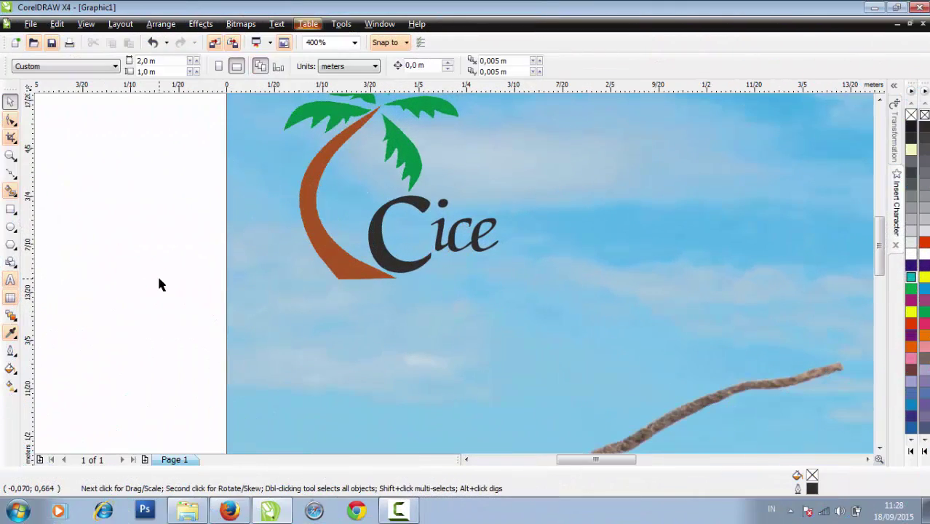
scroll(402, 266, "down", 2)
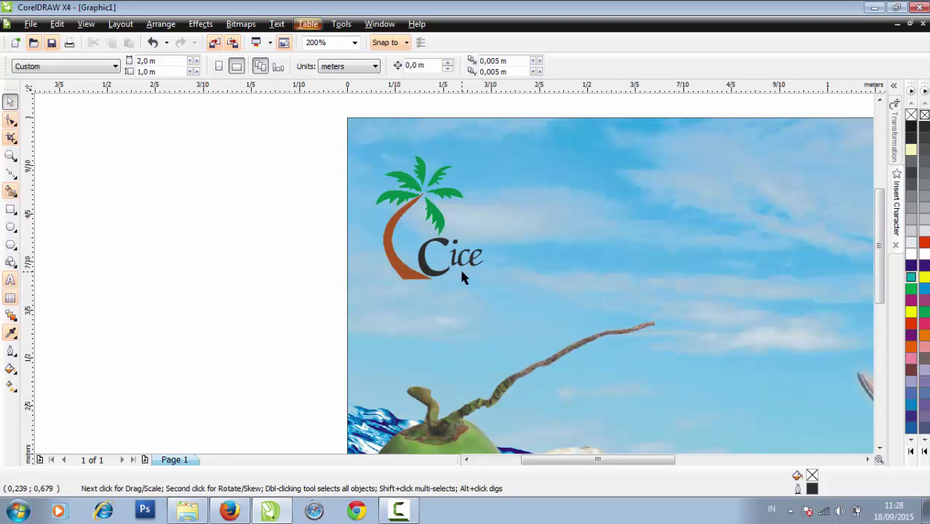
- Add the text "oconut" in Arial, enlarge it to about 85 pt, and place it beneath "ice" beside the large C
left_click(11, 281)
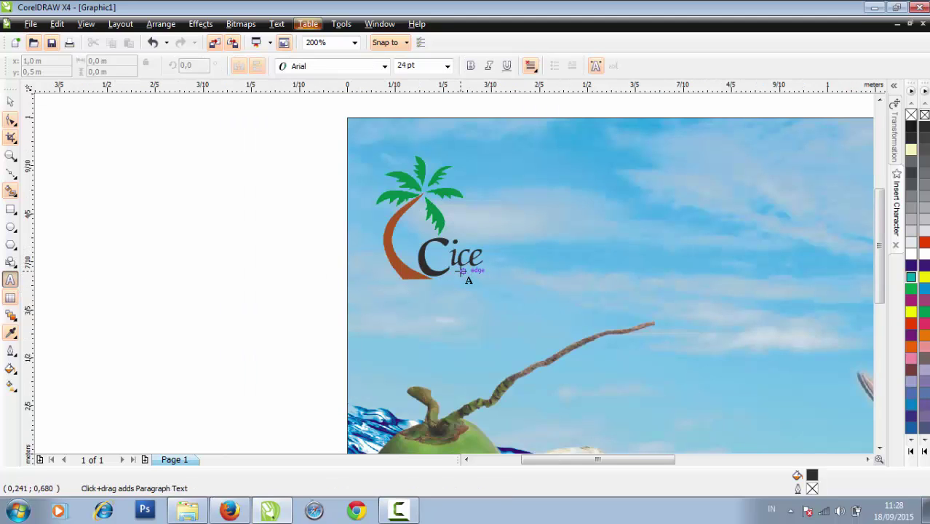
scroll(459, 269, "up", 2)
left_click(447, 286)
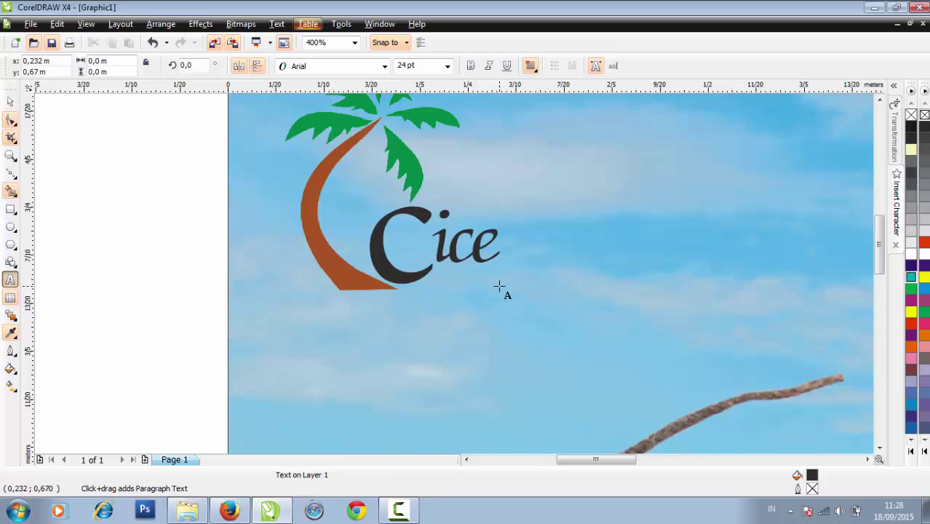
type("oconut")
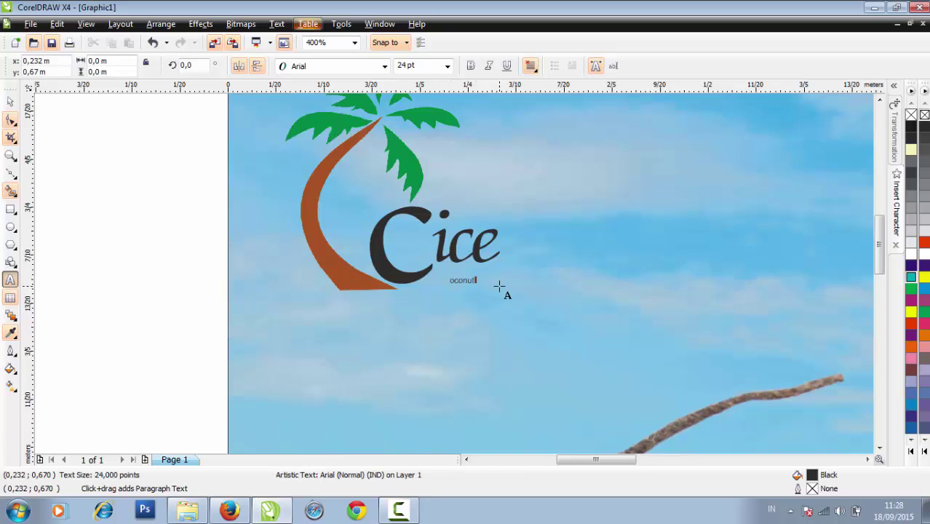
left_click(482, 281)
left_click_drag(479, 288, 541, 336)
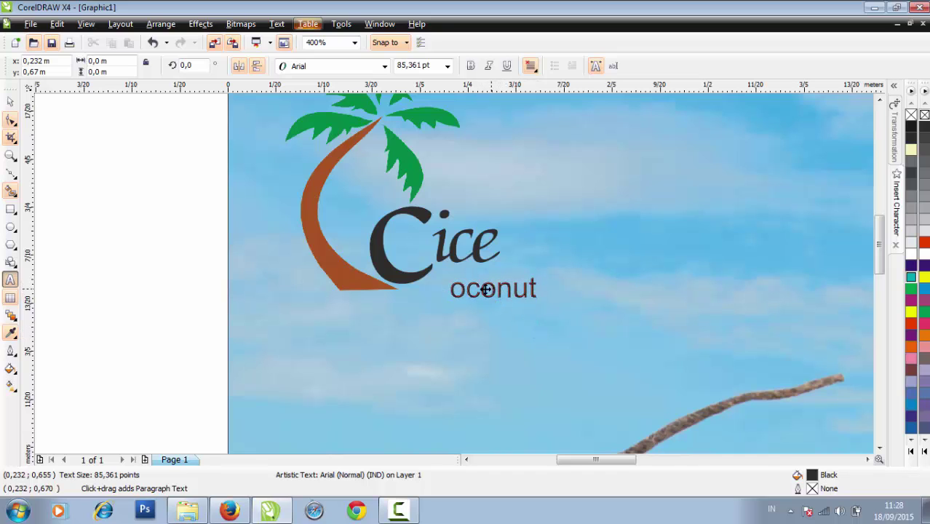
left_click_drag(486, 289, 476, 277)
scroll(431, 313, "down", 1)
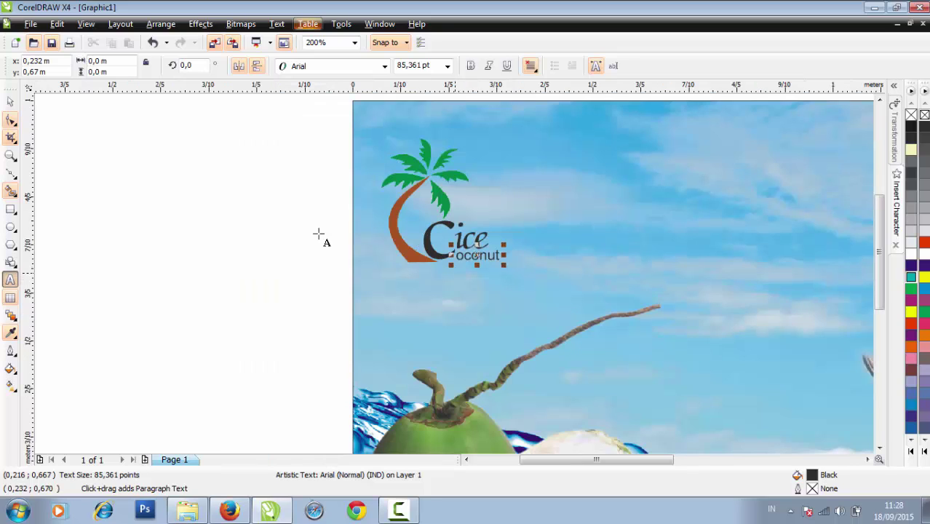
left_click(10, 102)
left_click(182, 174)
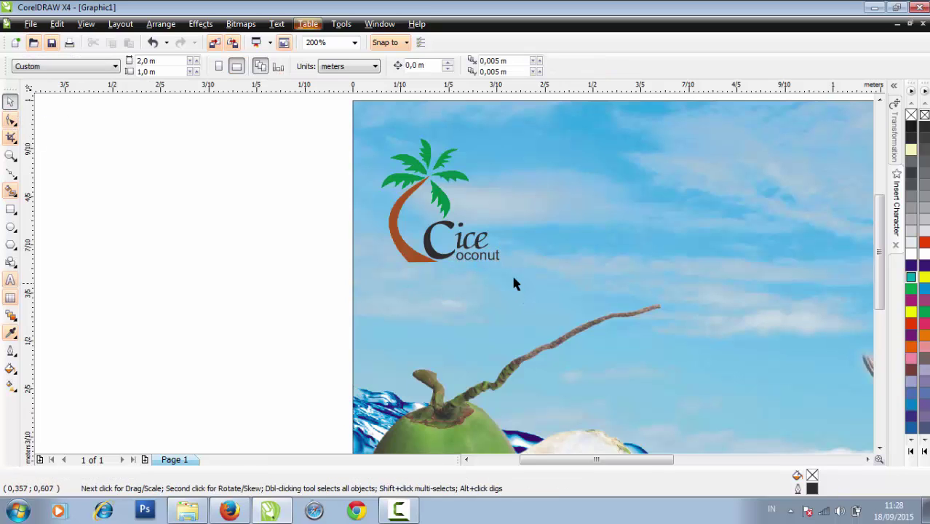
- Fill the logo's large C with red and the word "ice" with blue
scroll(512, 273, "down", 1)
scroll(453, 265, "up", 2)
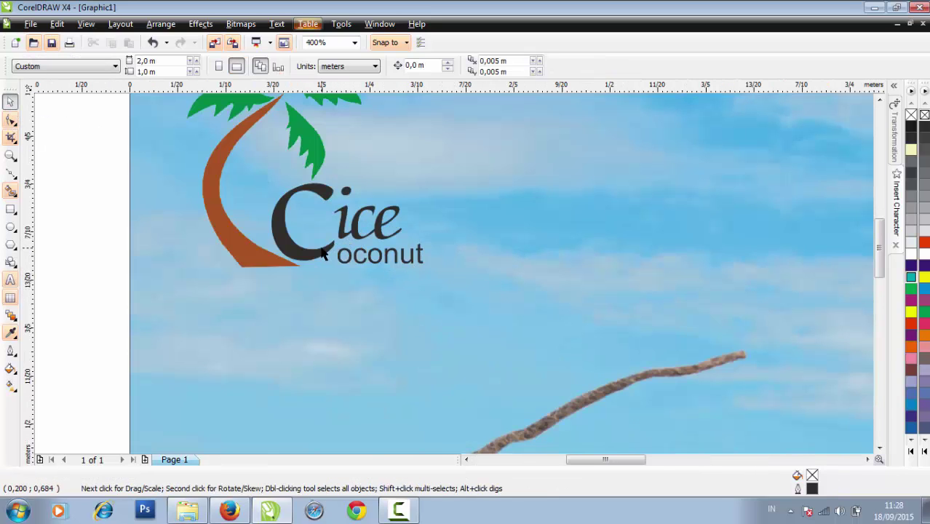
left_click(321, 253)
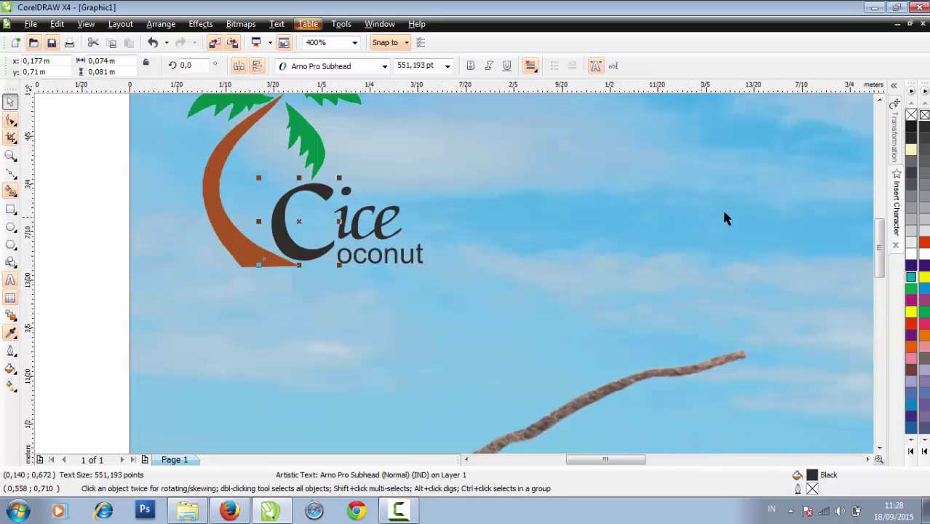
left_click(925, 244)
left_click(85, 270)
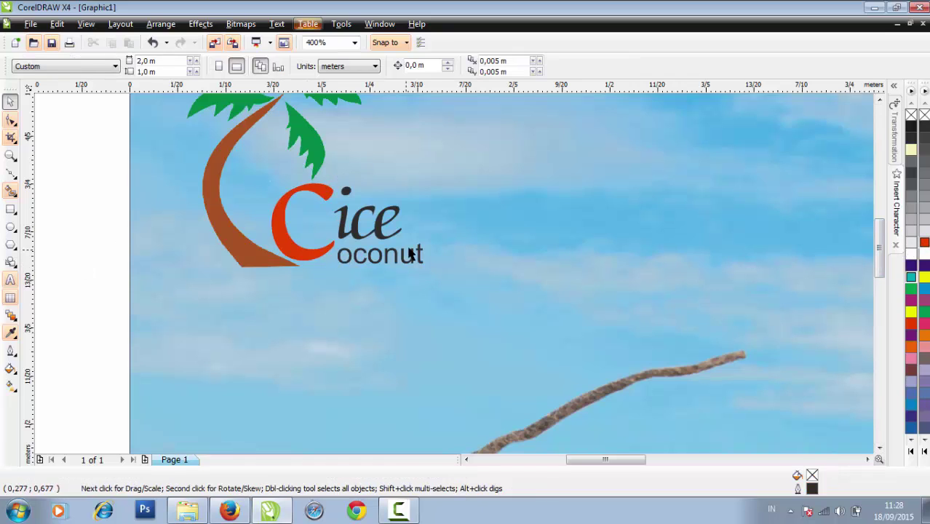
left_click(392, 227)
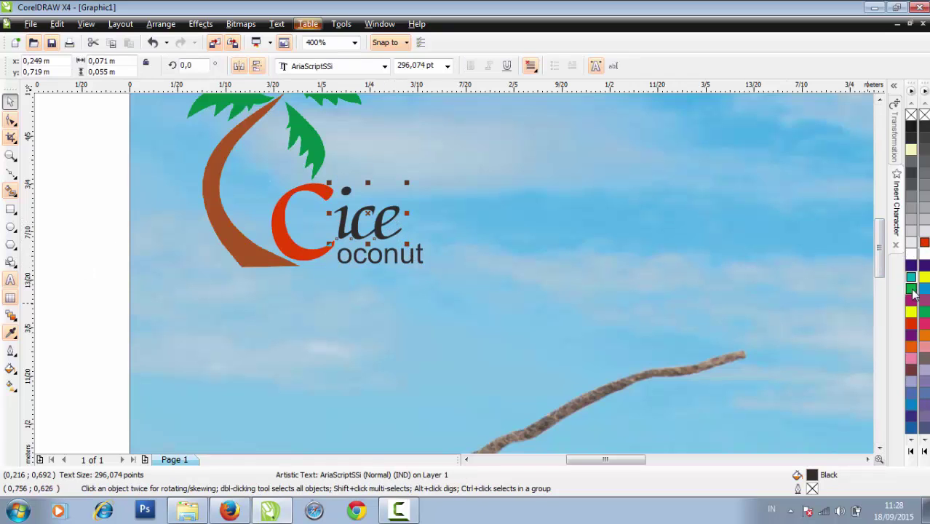
left_click(914, 266)
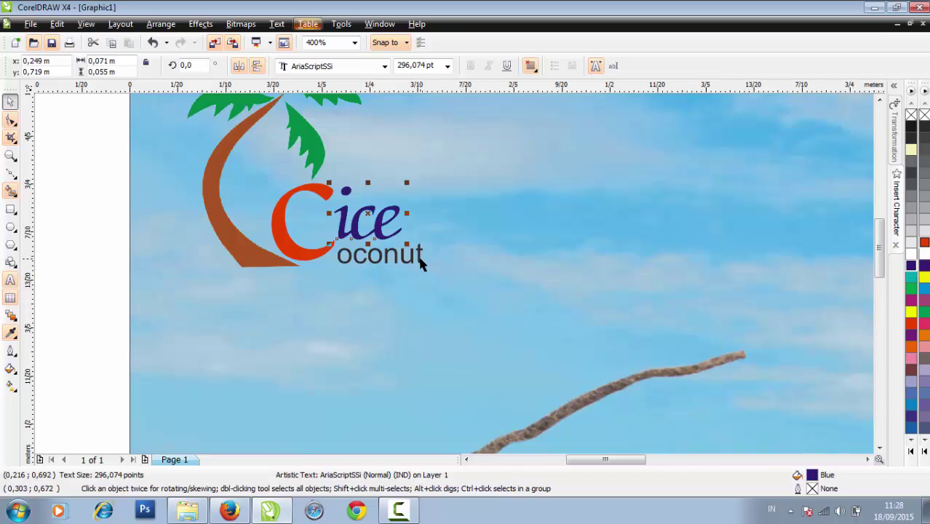
- Group the four logo objects, shrink the group, and move it nearer to the banner's upper-left corner
scroll(426, 253, "down", 2)
left_click_drag(270, 149, 516, 326)
left_click(264, 337)
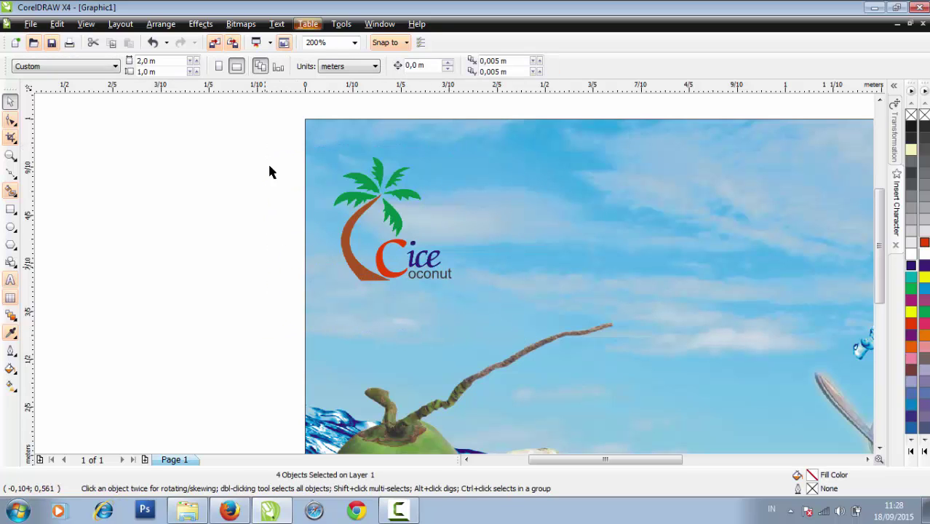
left_click_drag(408, 271, 500, 329)
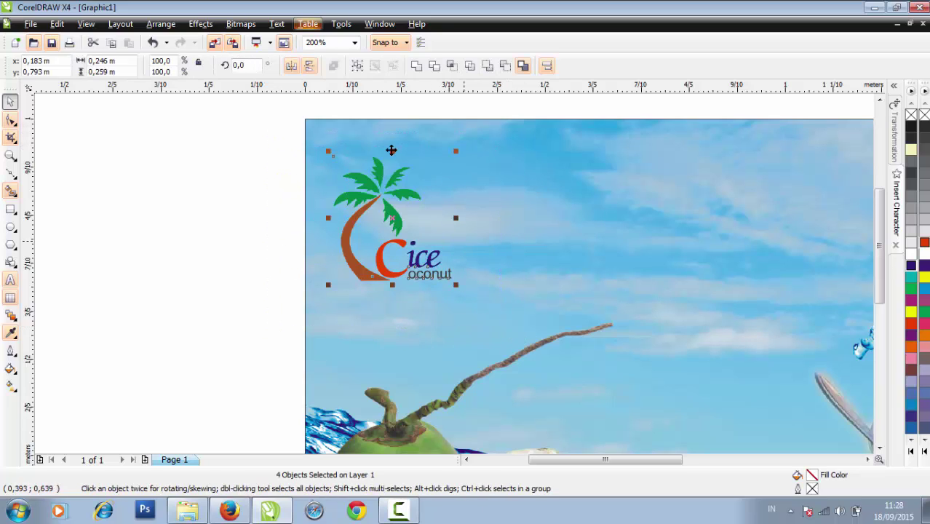
left_click(358, 66)
left_click_drag(456, 151, 424, 185)
left_click_drag(373, 244, 366, 188)
left_click(280, 222)
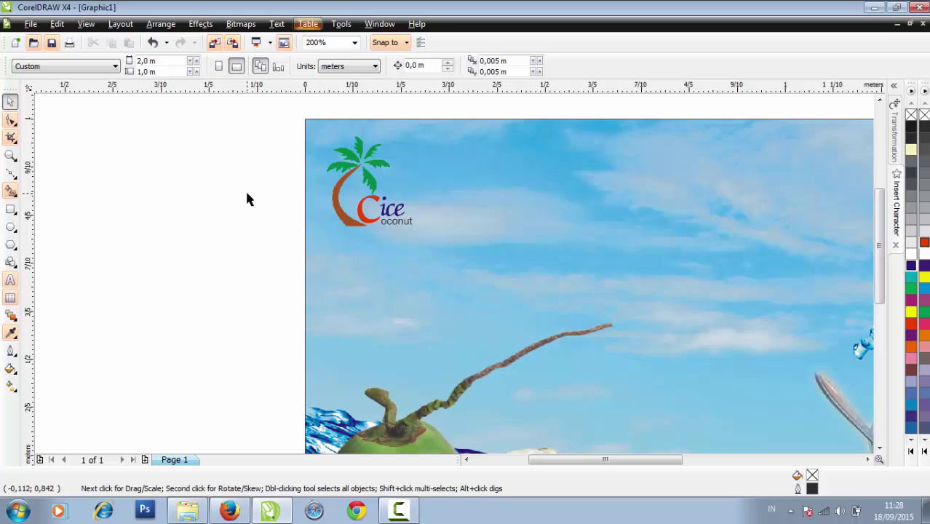
- Draw a rectangle about 0.219 by 0.213 m around the palm logo and fill it with white
scroll(87, 206, "up", 2)
scroll(88, 206, "left", 2)
left_click(11, 228)
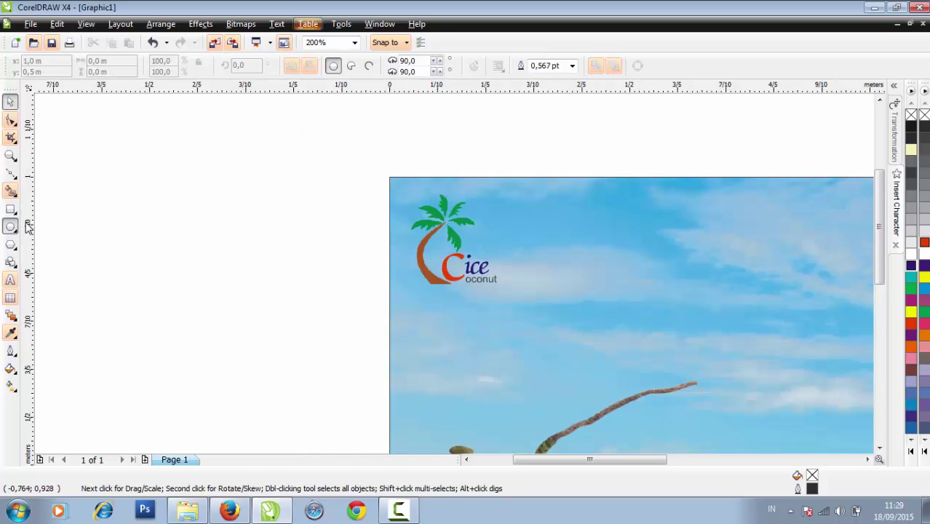
left_click(11, 210)
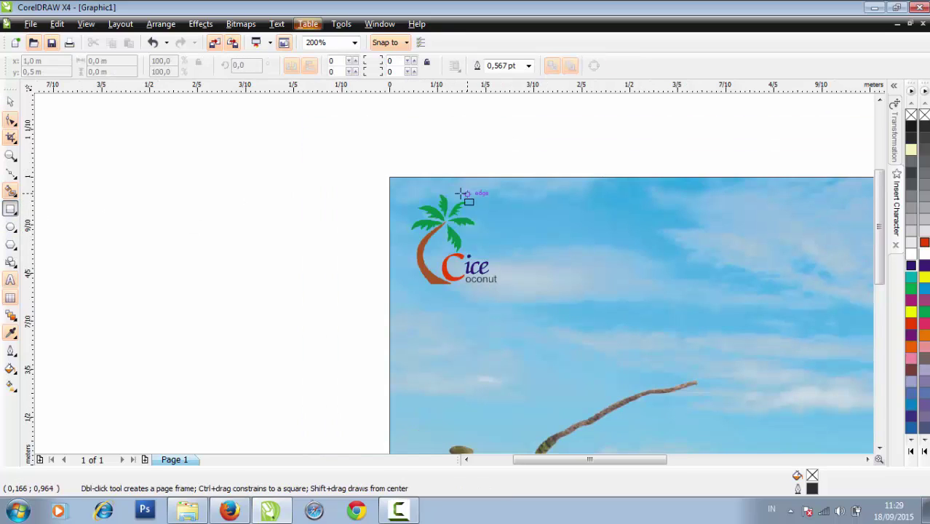
left_click_drag(415, 207, 503, 294)
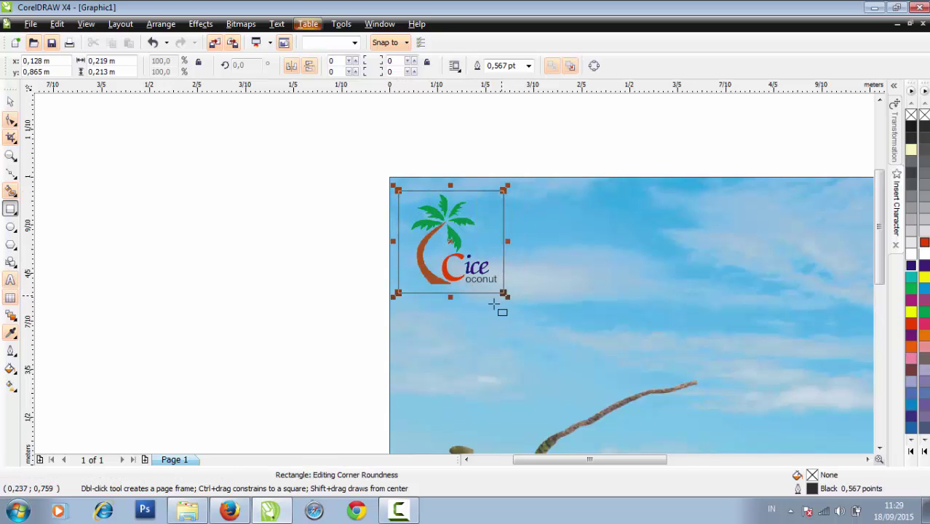
left_click(11, 104)
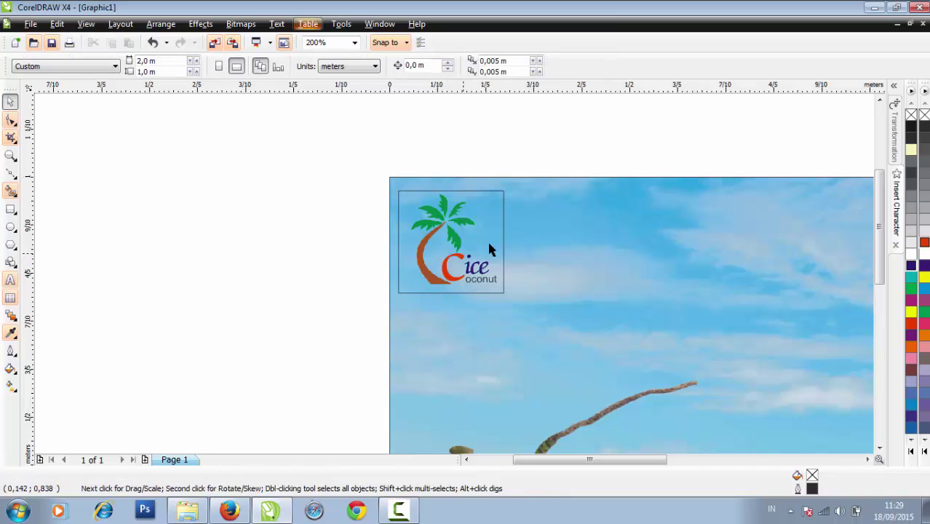
left_click(911, 255)
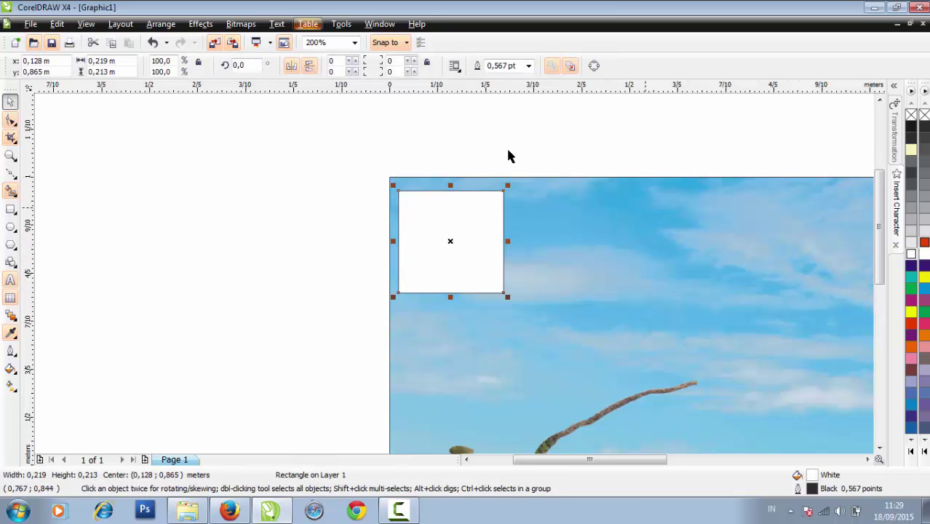
left_click(366, 170)
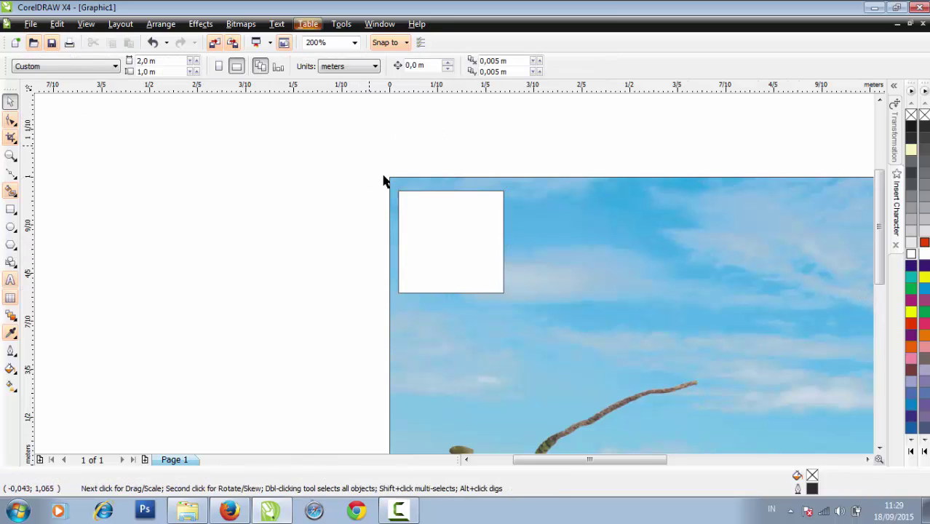
- Bring the logo group forward so it sits in front of the white rectangle
left_click_drag(370, 145, 499, 332)
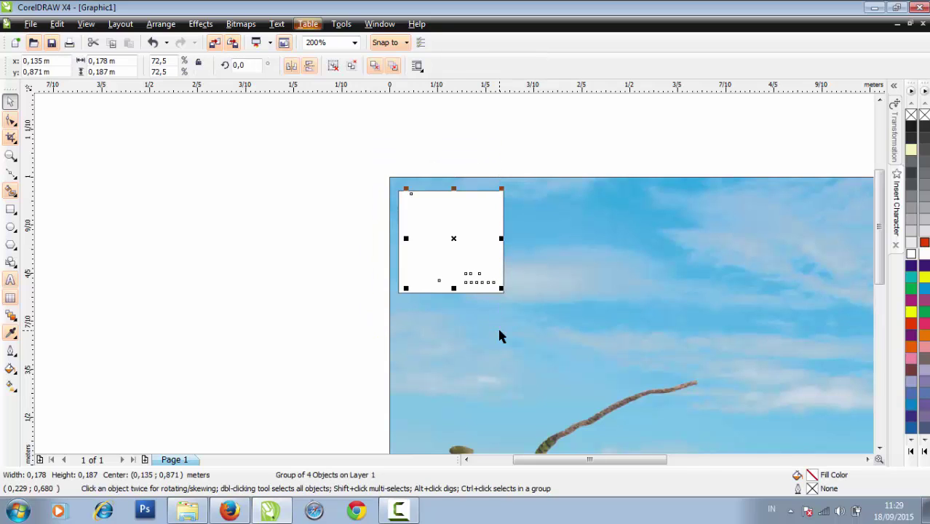
key("ctrl+Page_Up")
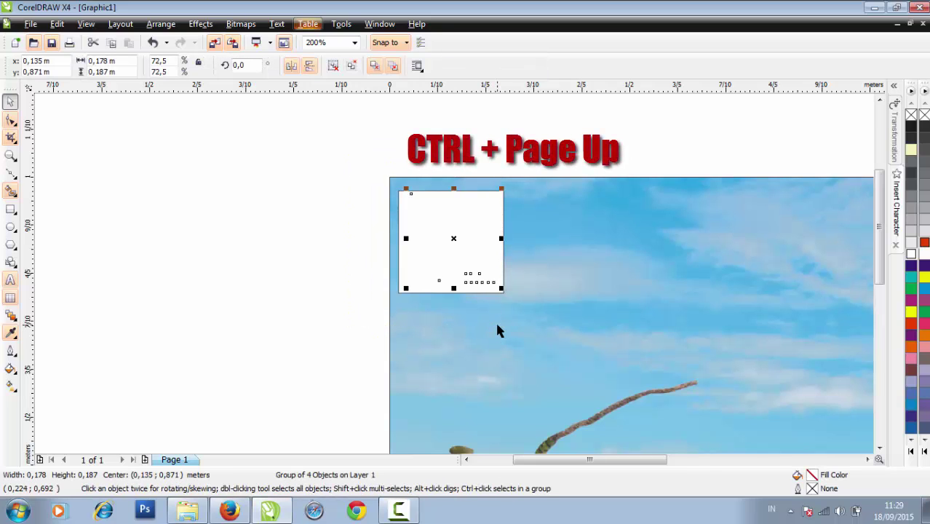
key("ctrl+Page_Up")
left_click(358, 333)
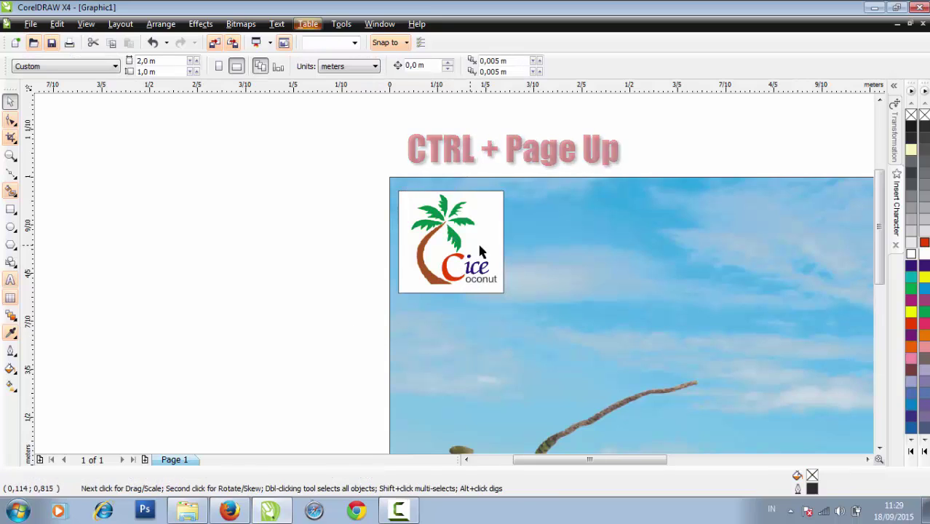
- Remove the white rectangle's outline and round all four of its corners to 17
scroll(509, 267, "up", 1)
left_click(447, 270)
scroll(407, 241, "down", 1)
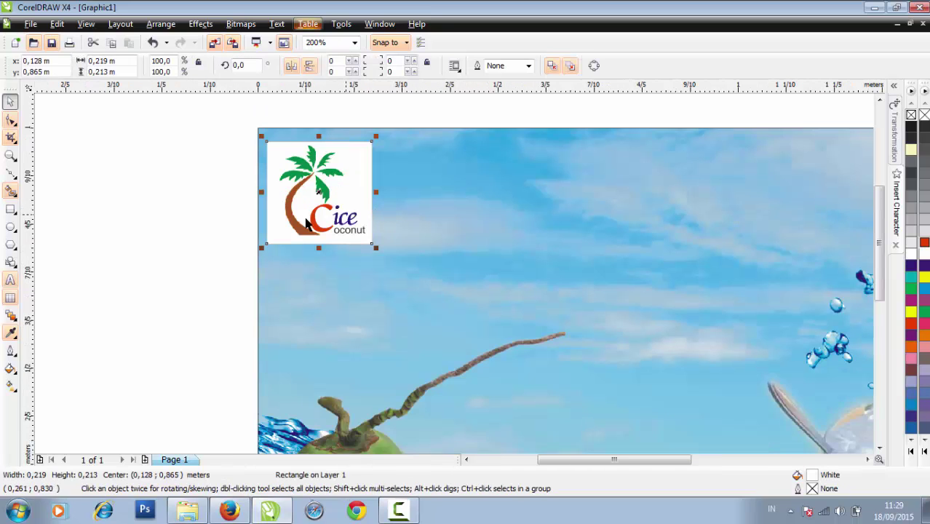
left_click(11, 121)
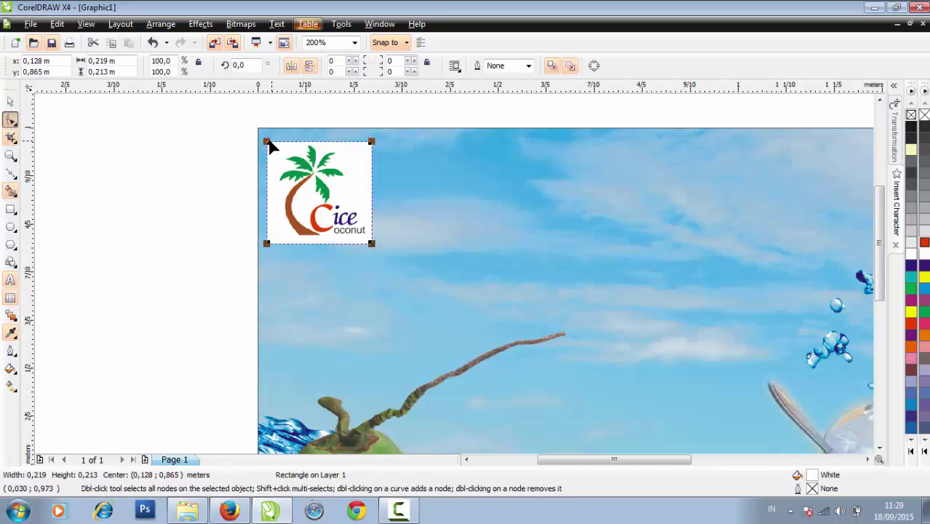
left_click_drag(270, 146, 276, 151)
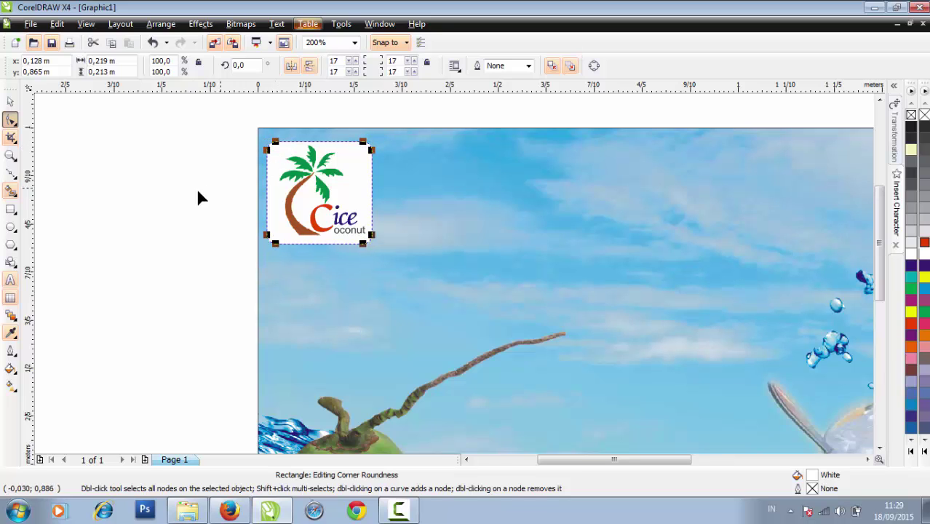
left_click(10, 102)
left_click(255, 204)
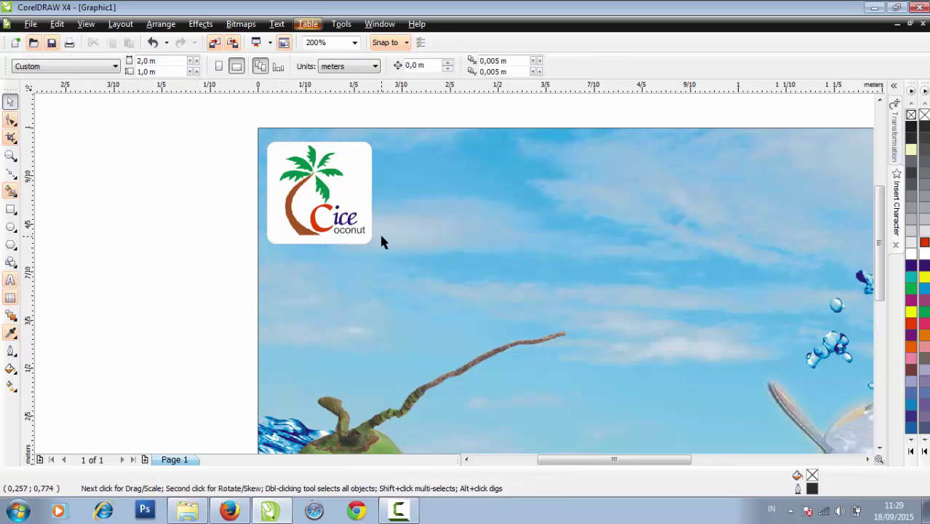
- Increase the corner roundness of the white rectangle behind the logo to 33
scroll(495, 297, "down", 1)
scroll(494, 297, "up", 1)
left_click(359, 197)
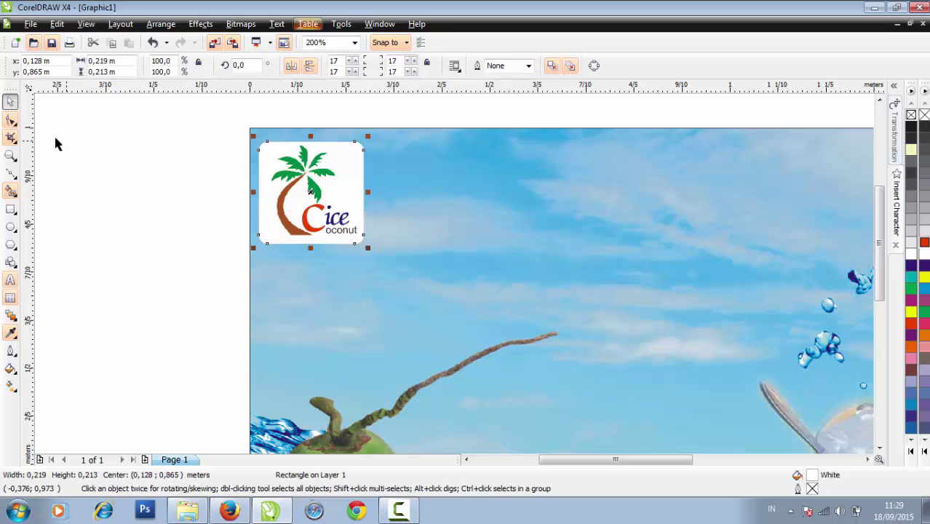
left_click(11, 120)
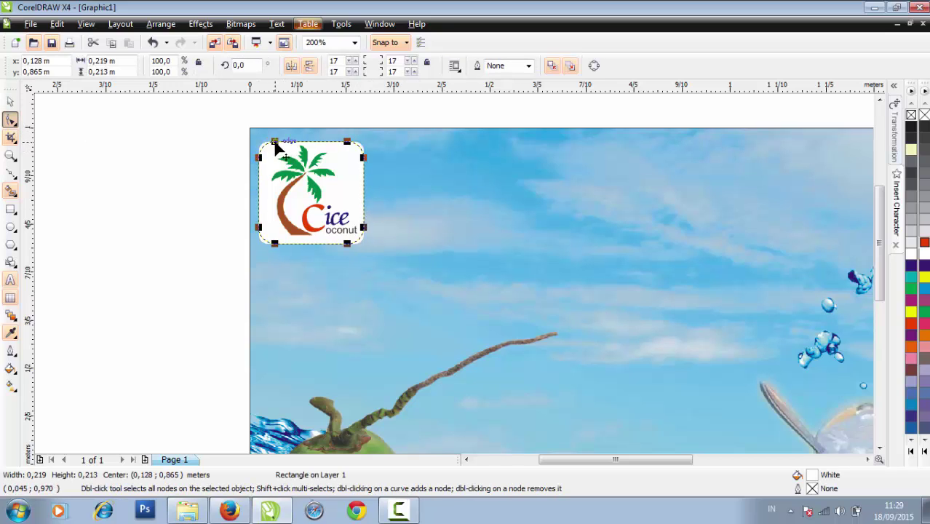
left_click_drag(273, 144, 255, 165)
key("space")
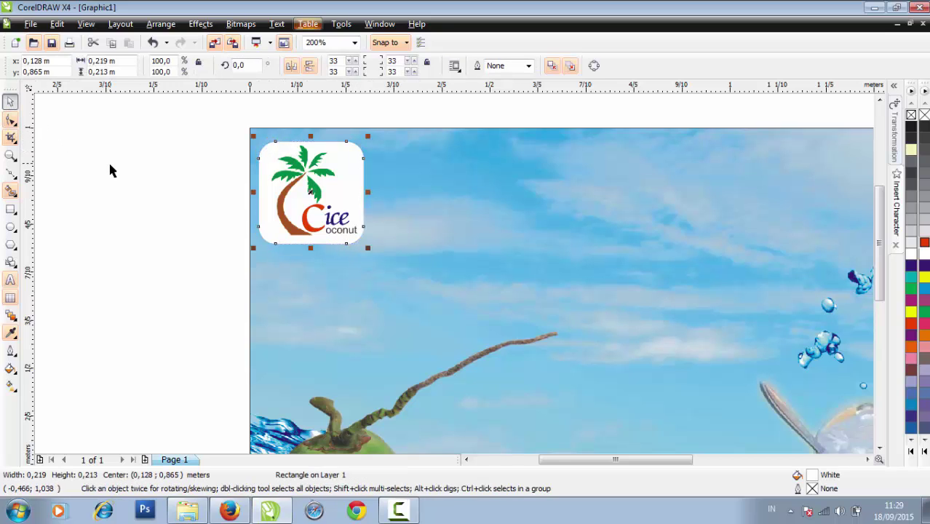
left_click(108, 161)
- Place a slightly offset black copy of the rounded rectangle behind the logo as a shadow and fill the front rectangle with 10% black
left_click(363, 210)
scroll(503, 148, "up", 1)
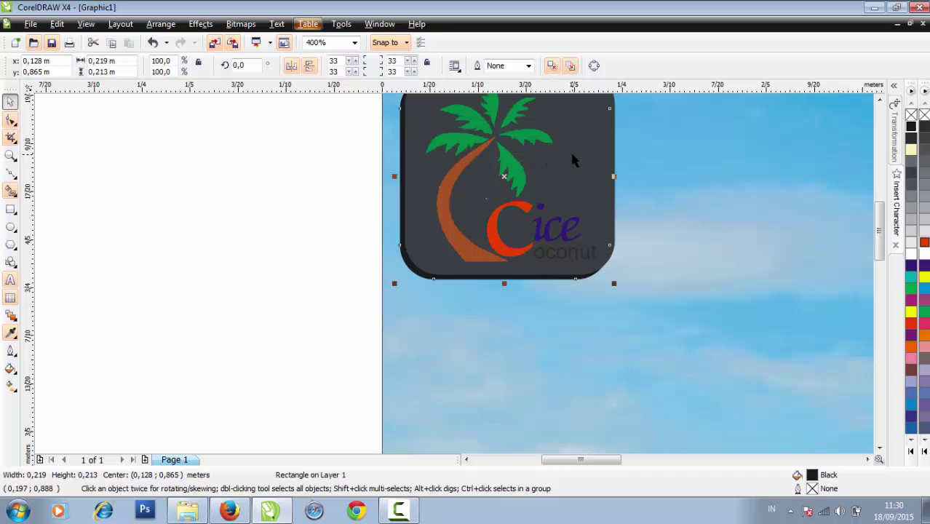
key("ctrl+z")
left_click(912, 253)
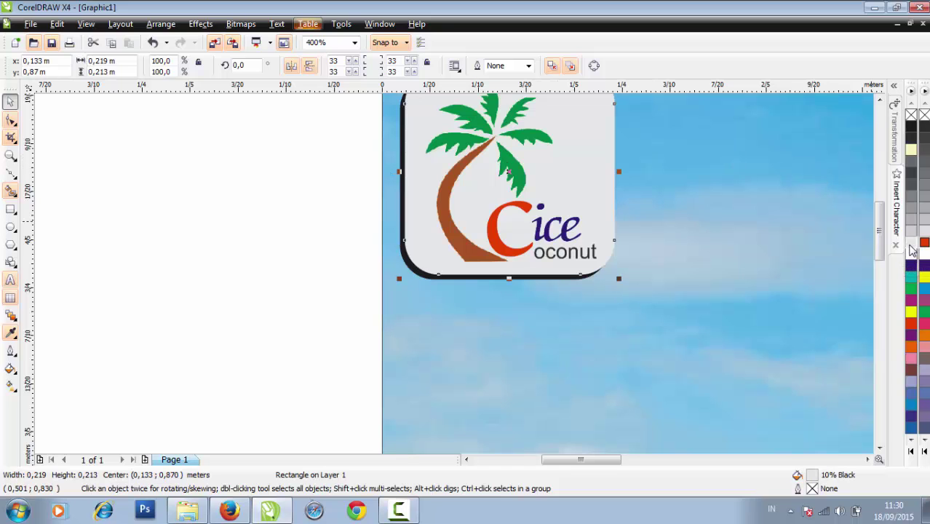
left_click(234, 260)
scroll(510, 284, "down", 1)
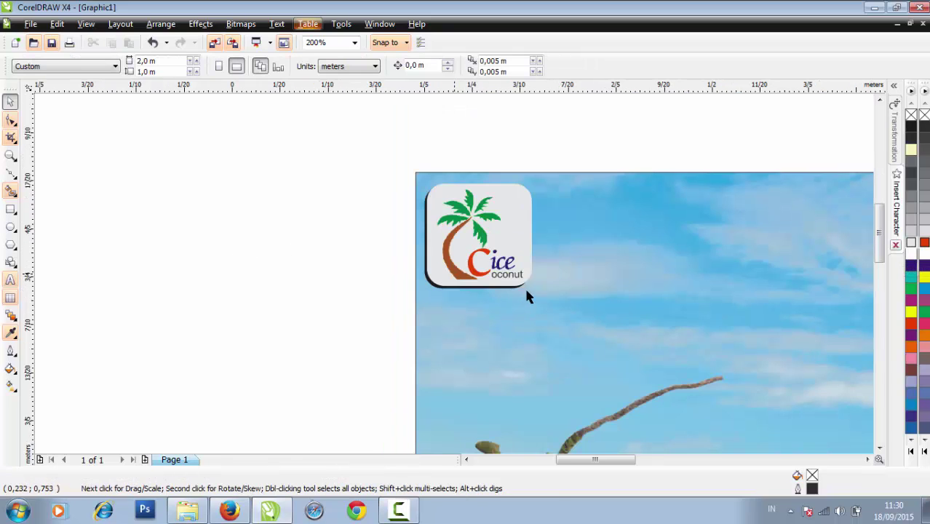
scroll(525, 286, "up", 1)
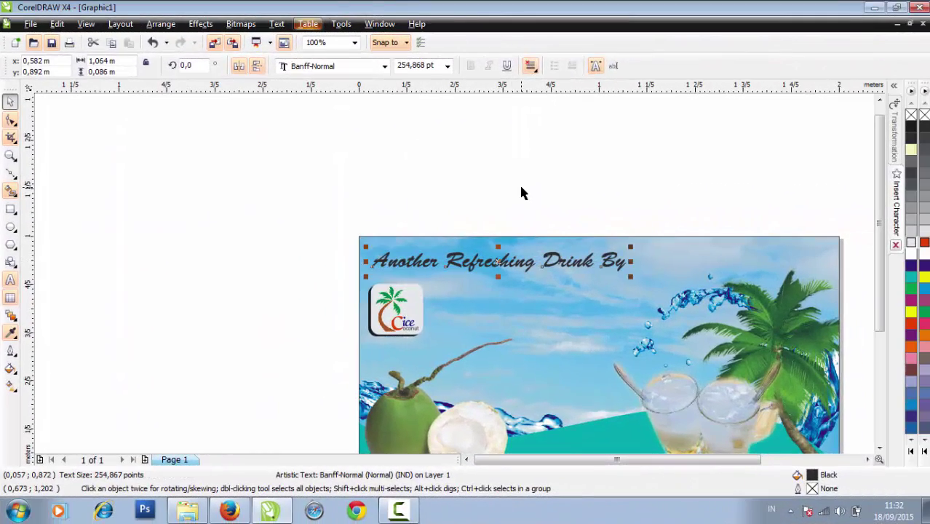
- Fill the heading "Another Refreshing Drink By" with white and give it a 16 pt black outline with rounded corners and line caps
left_click(521, 193)
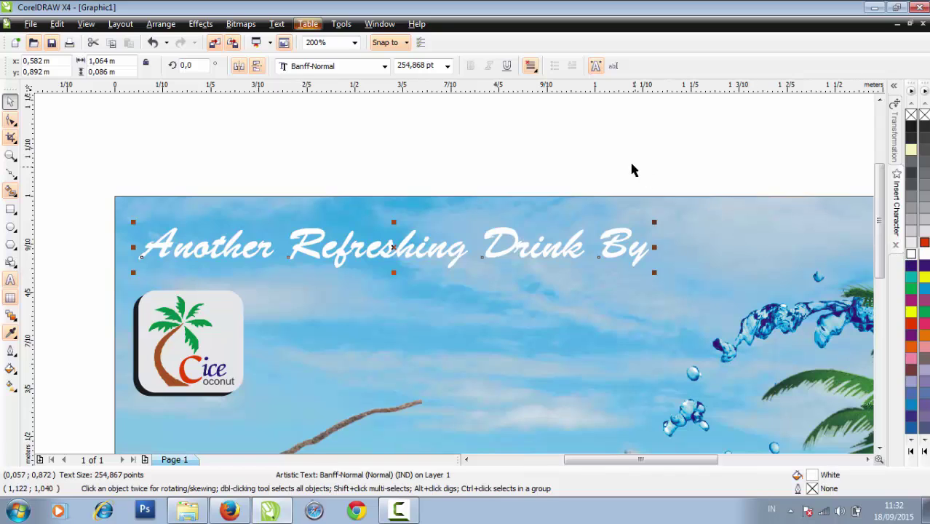
left_click(632, 168)
left_click(488, 261)
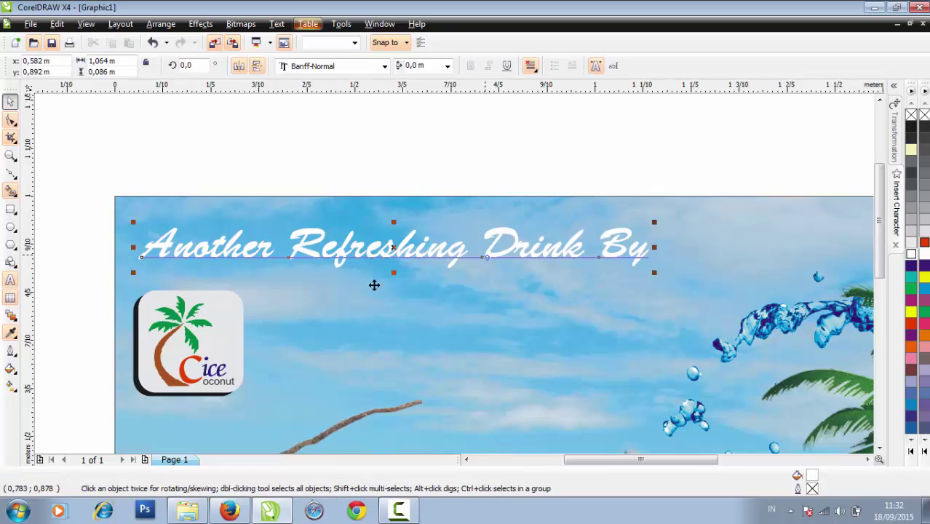
left_click(11, 350)
left_click(105, 188)
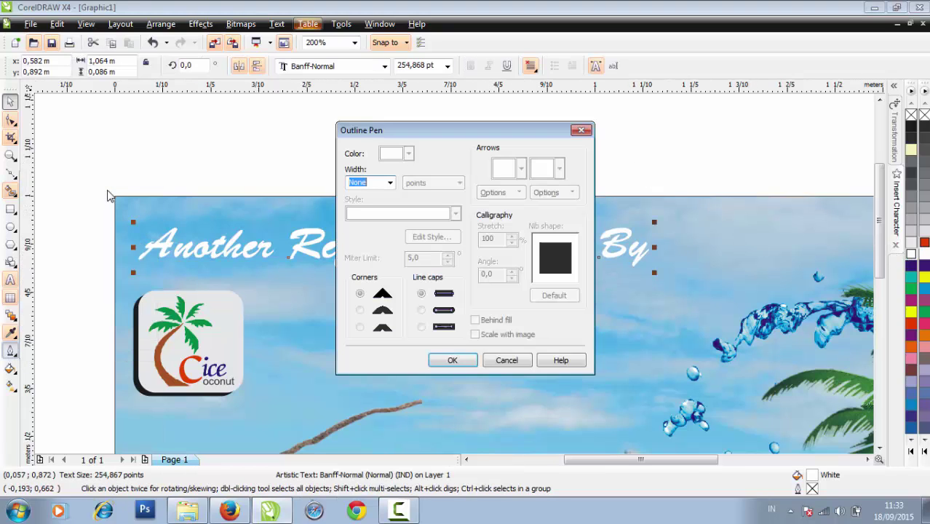
left_click(391, 187)
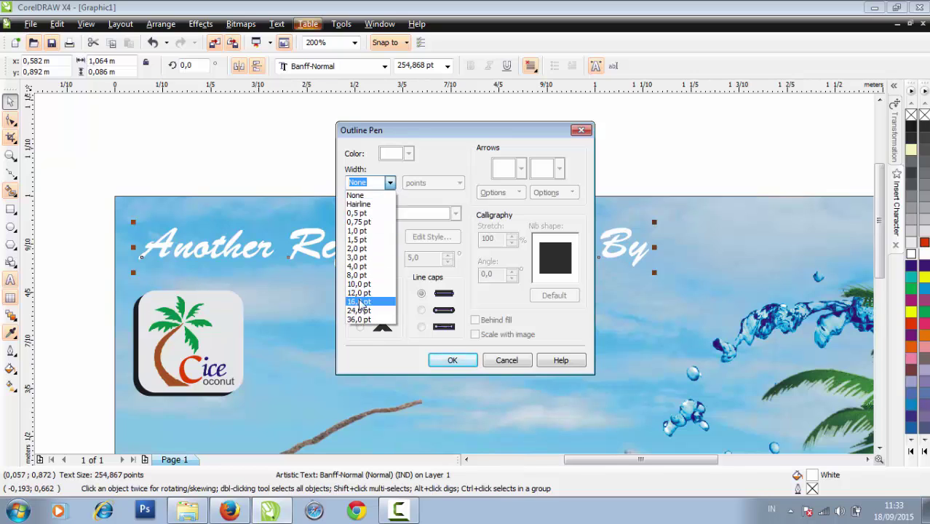
left_click(364, 307)
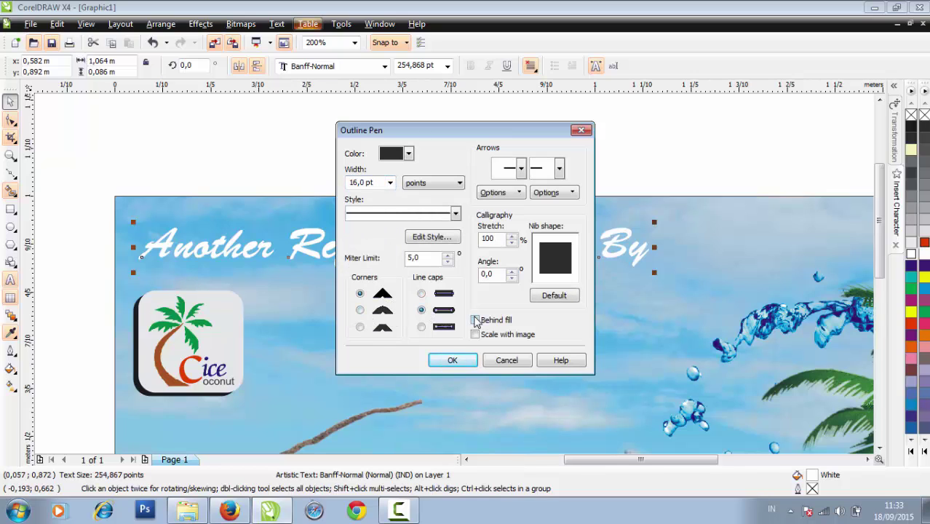
left_click(360, 311)
left_click(452, 360)
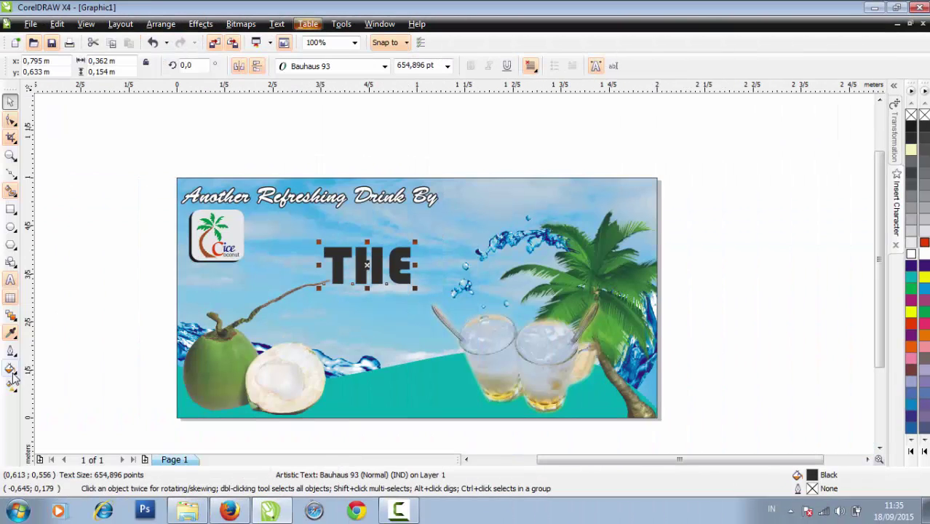
- Apply a linear two-color fountain fill from yellow to orange to the word "THE"
left_click(11, 369)
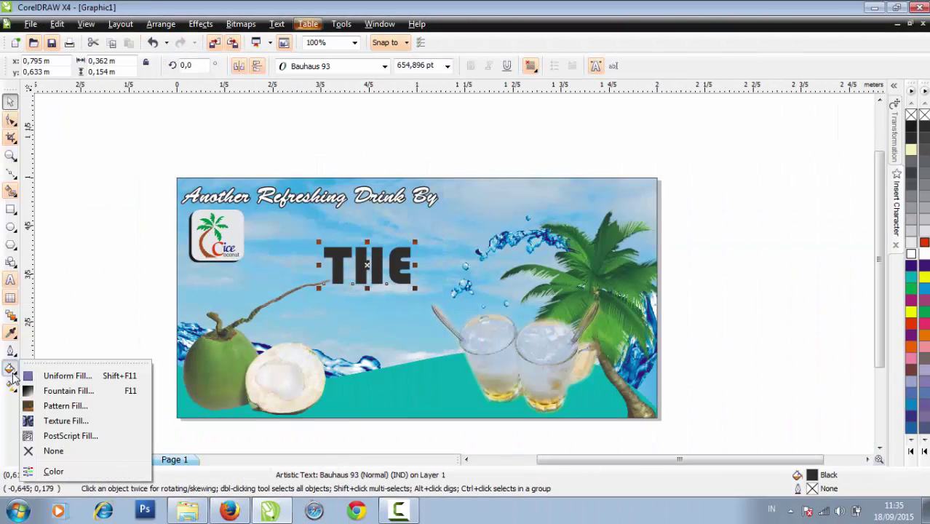
left_click(45, 397)
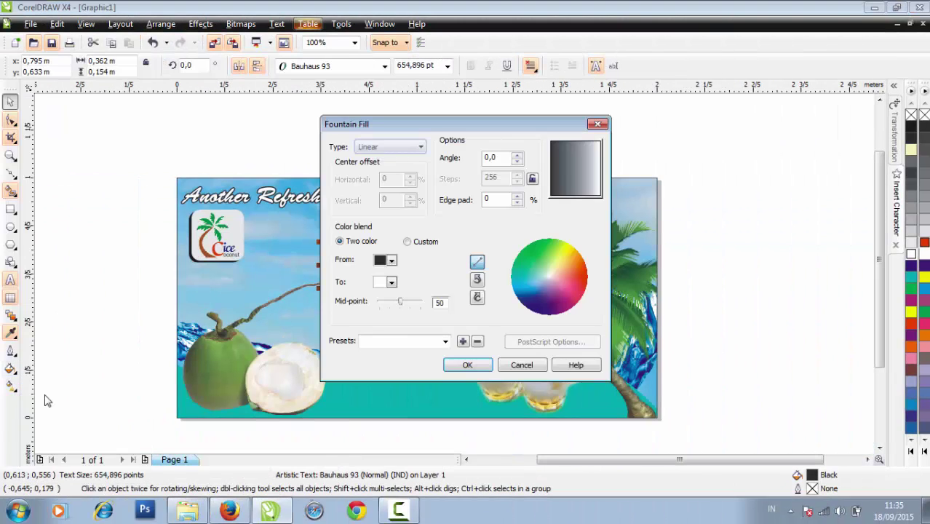
left_click(391, 261)
left_click(389, 296)
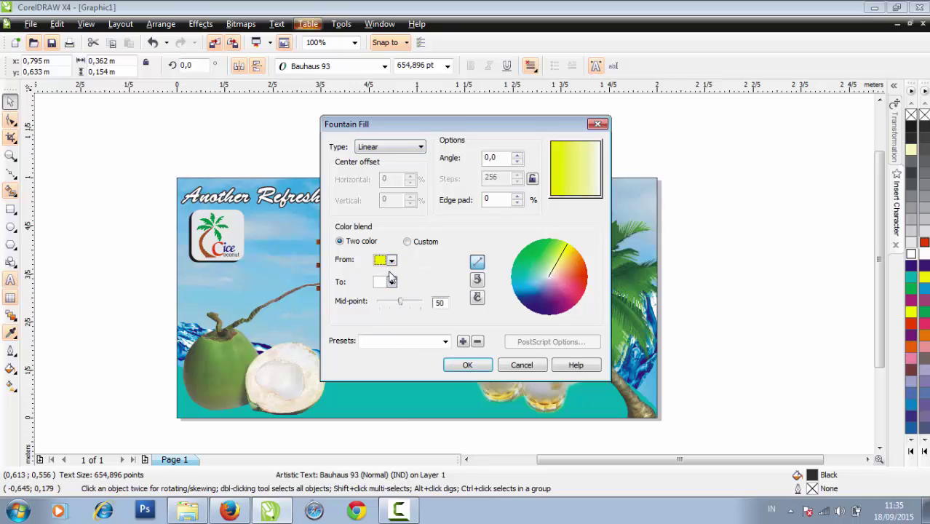
left_click(392, 283)
left_click(380, 326)
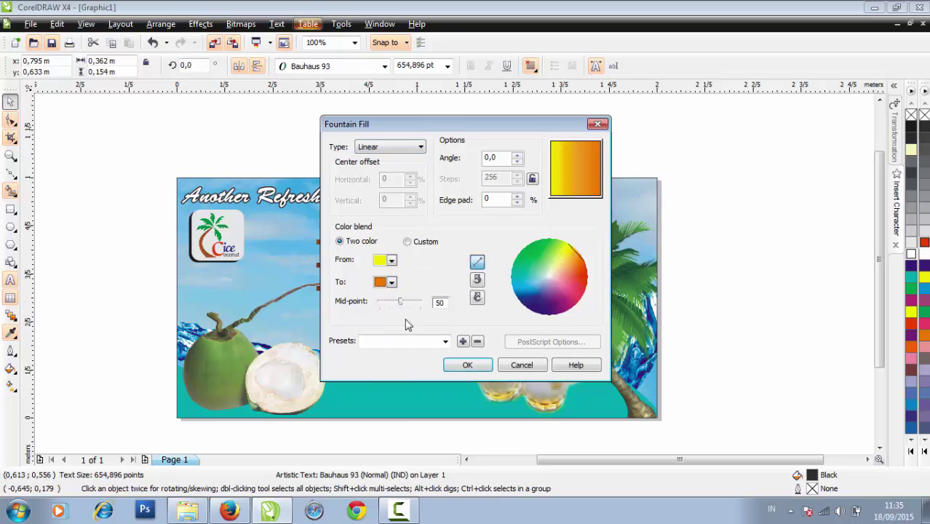
left_click(467, 365)
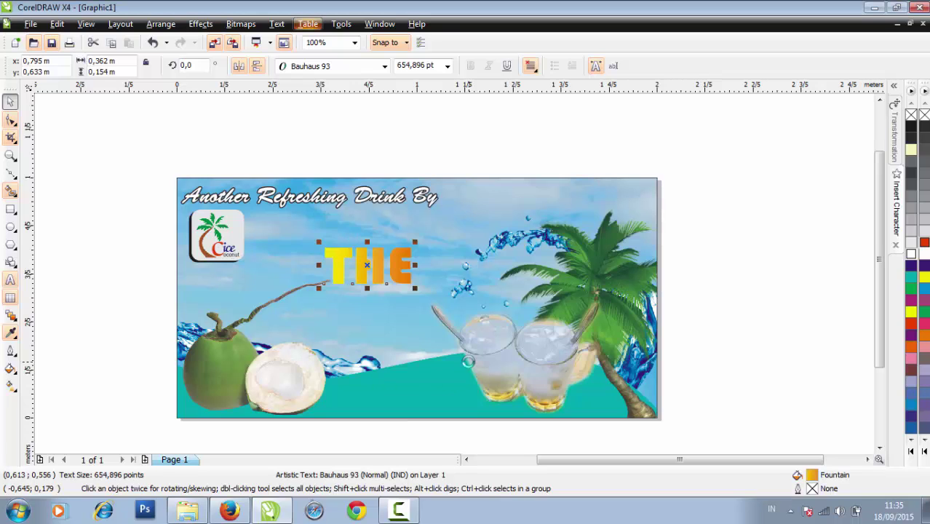
- Give the word "THE" a white 24 pt outline with rounded corners and line caps, placed behind the fill and scaling with the image
left_click(11, 352)
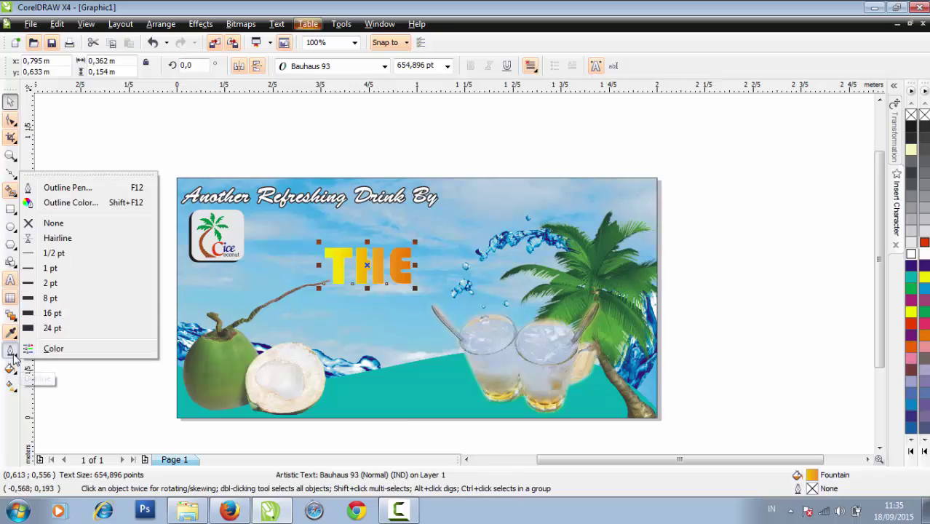
left_click(84, 188)
left_click(391, 183)
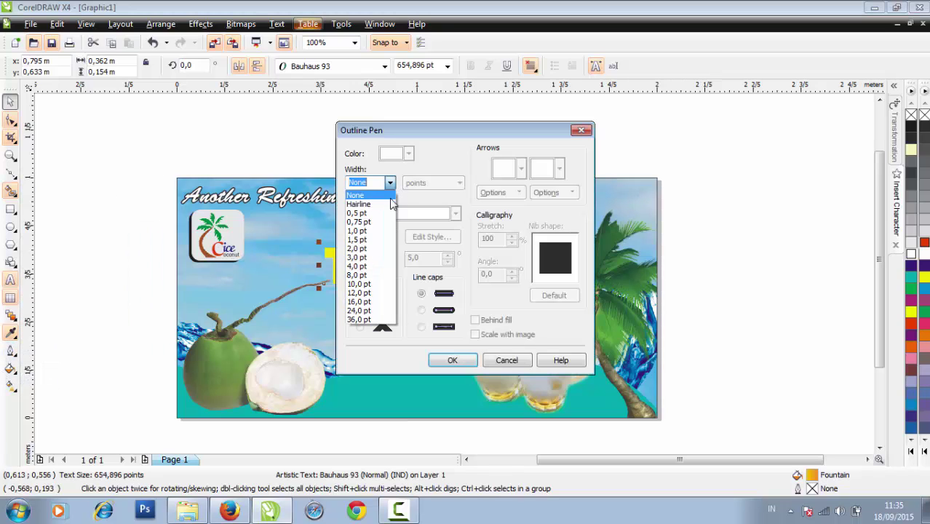
left_click(383, 319)
left_click(409, 154)
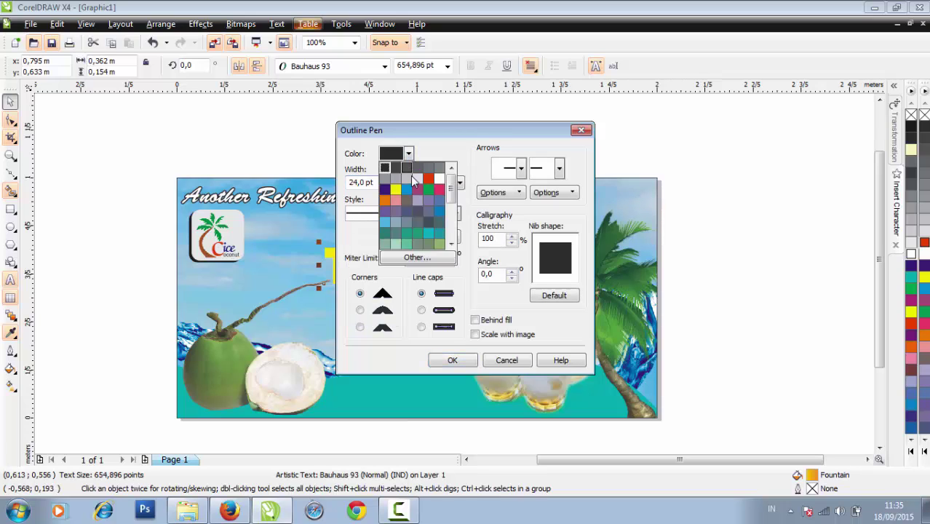
left_click(440, 179)
left_click(423, 310)
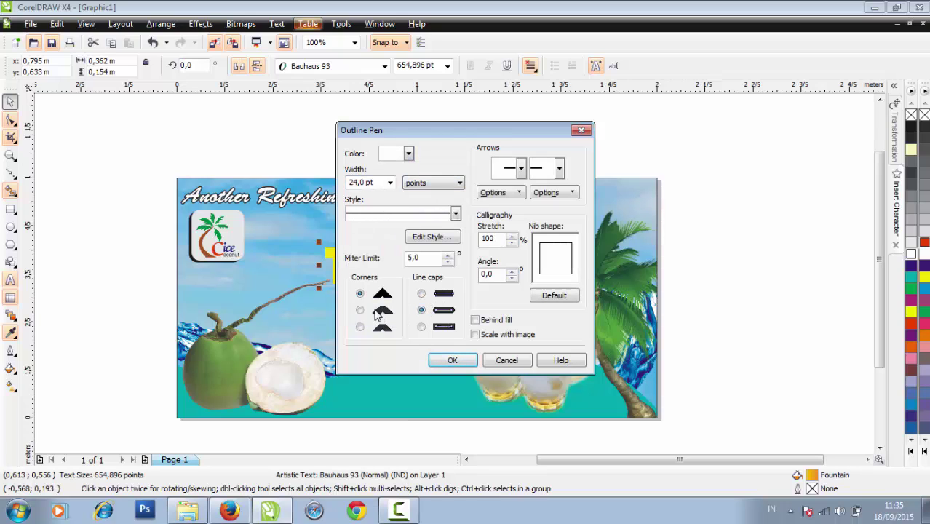
left_click(360, 311)
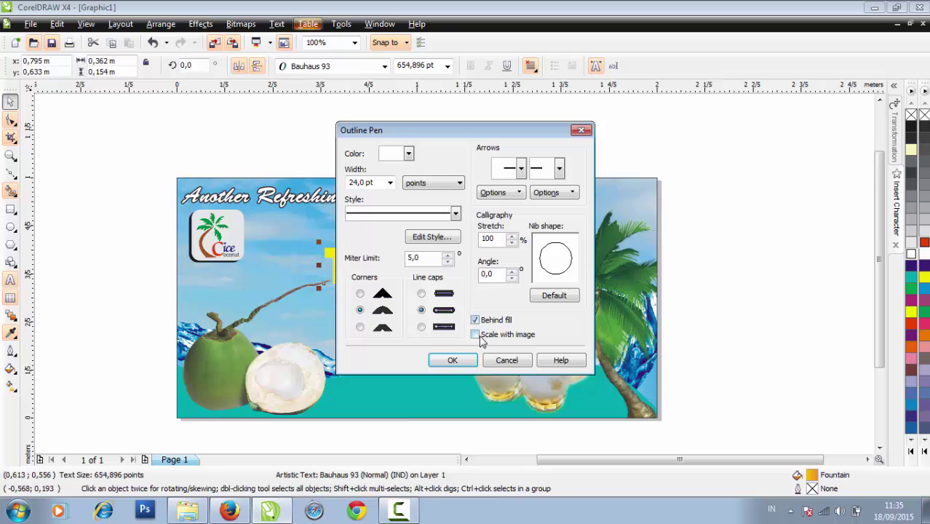
left_click(477, 335)
left_click(452, 360)
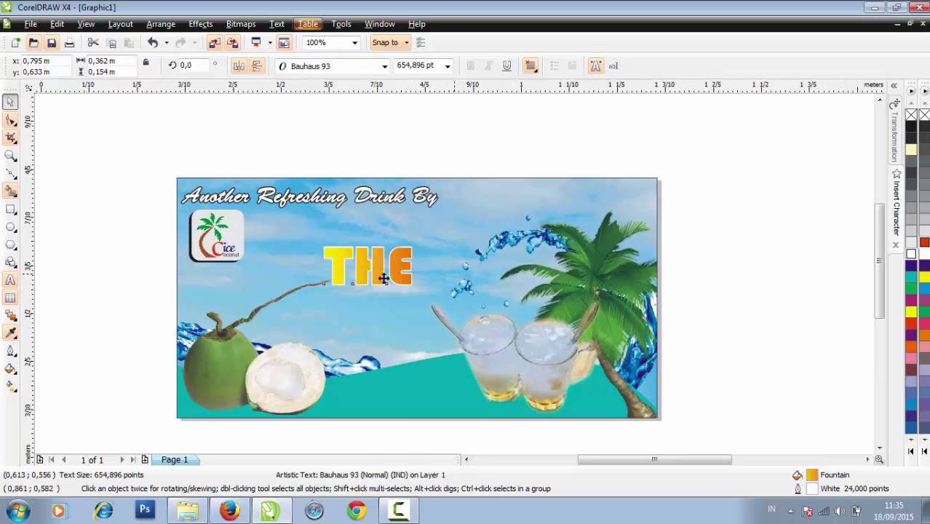
- Widen the white outline of the word "THE" to 50 pt
scroll(313, 284, "up", 1)
left_click(11, 350)
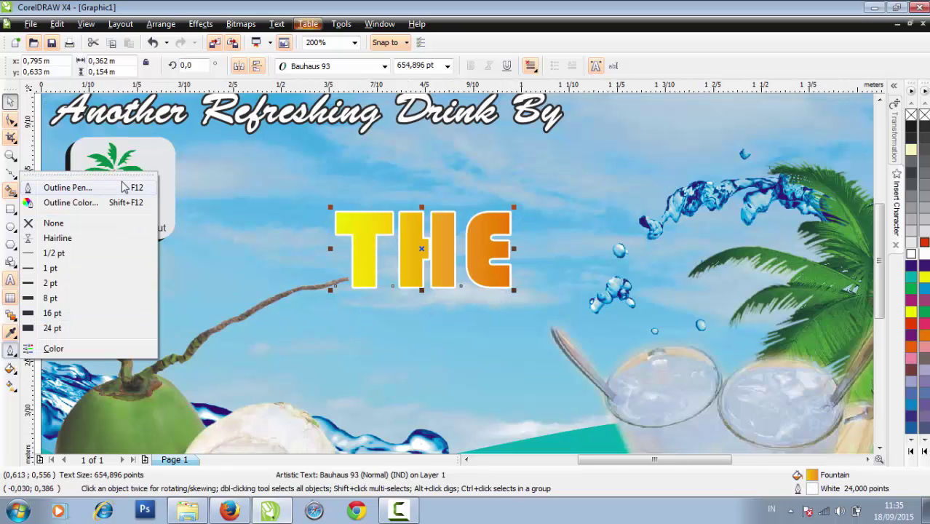
left_click(67, 187)
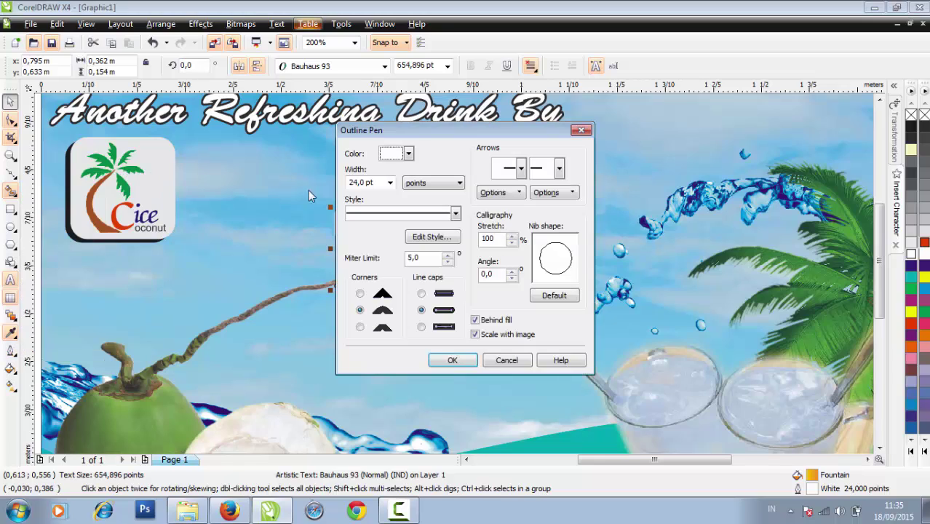
left_click(390, 182)
left_click(368, 182)
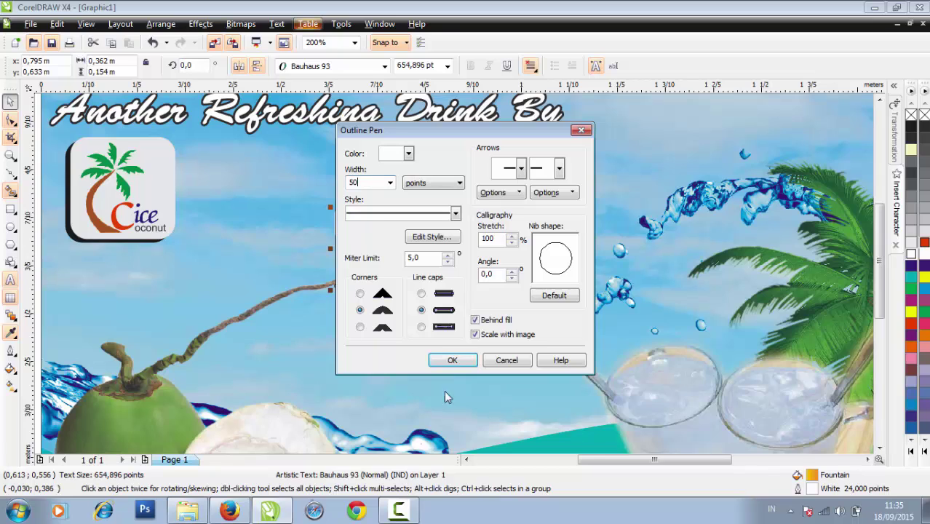
left_click(452, 361)
- Shift the word "COCONUT" slightly closer to "Ice" and apply a linear two-color fountain fill from Light Green to yellow
scroll(452, 262, "down", 2)
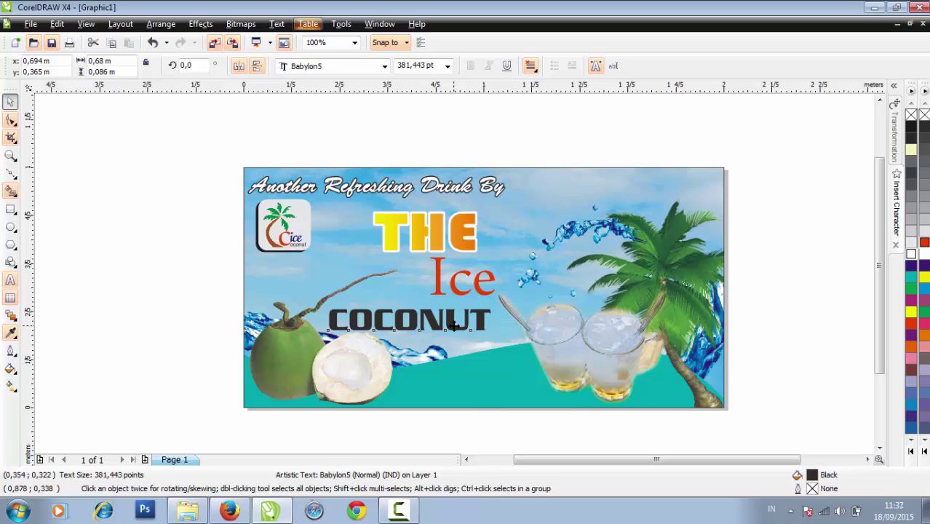
left_click_drag(452, 326, 463, 322)
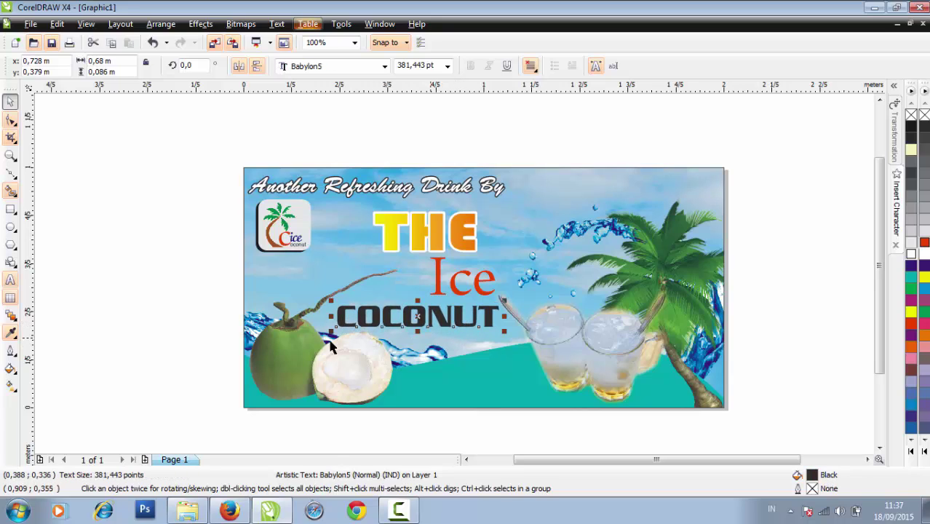
left_click(11, 371)
left_click(50, 388)
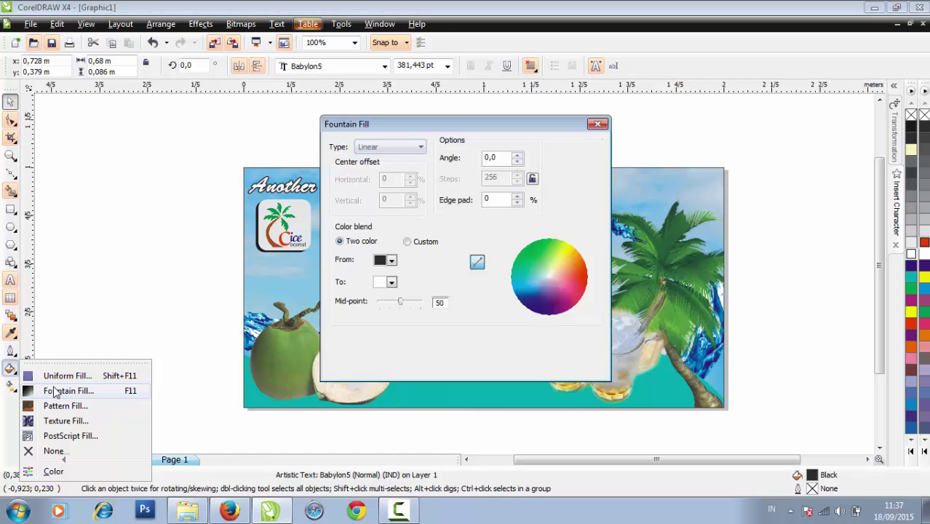
left_click(391, 261)
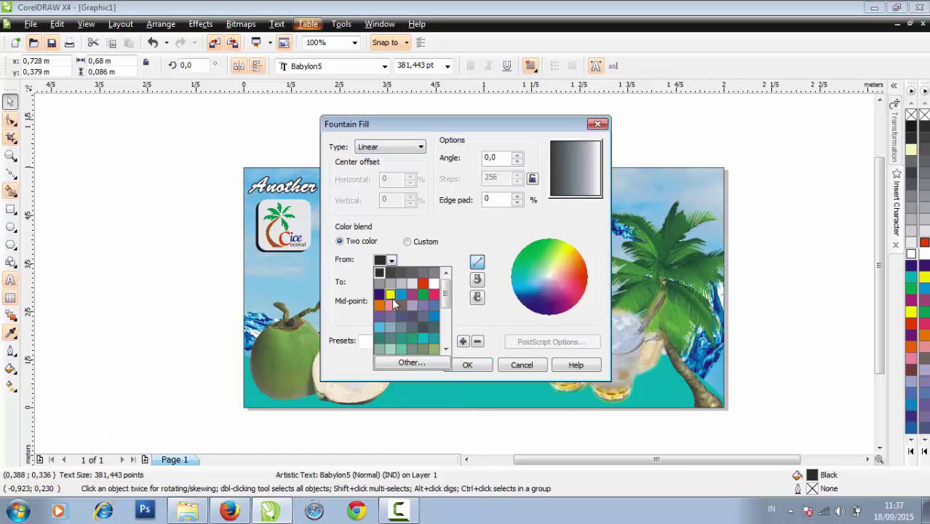
left_click(423, 294)
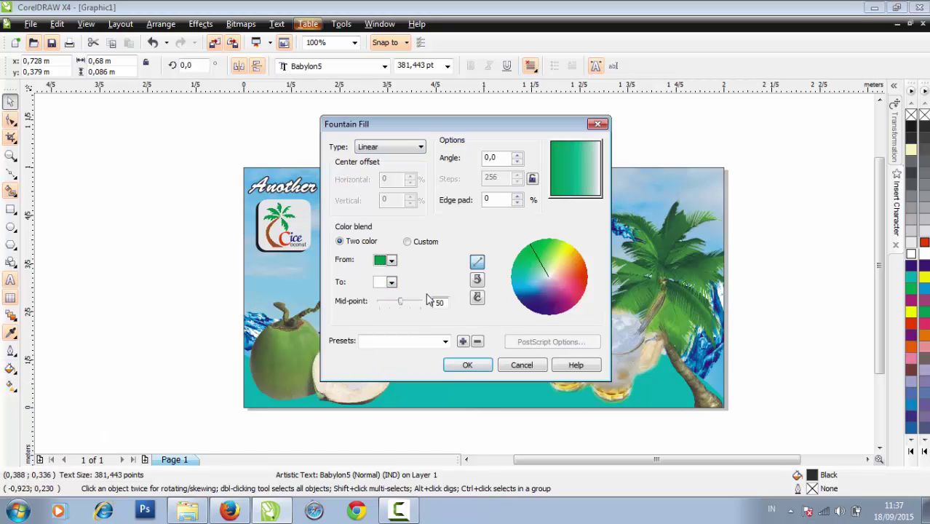
left_click(391, 261)
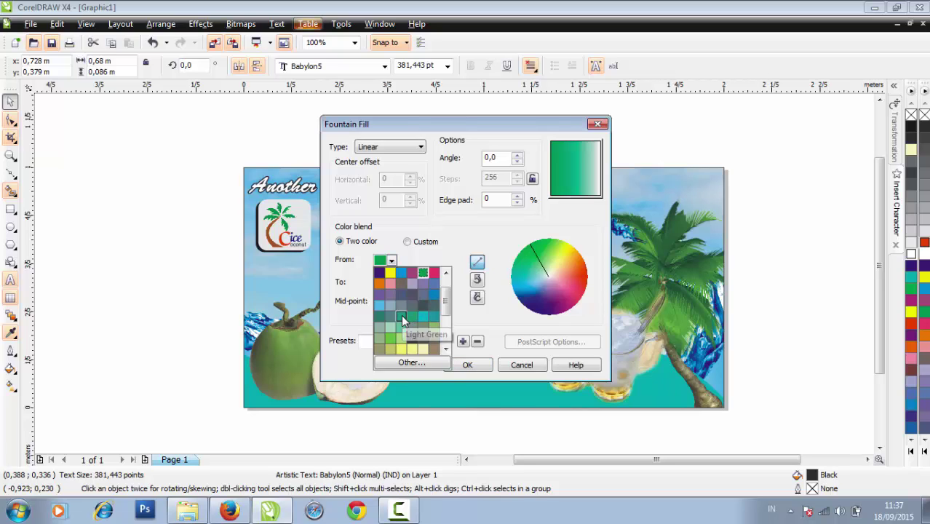
left_click(401, 315)
left_click(392, 283)
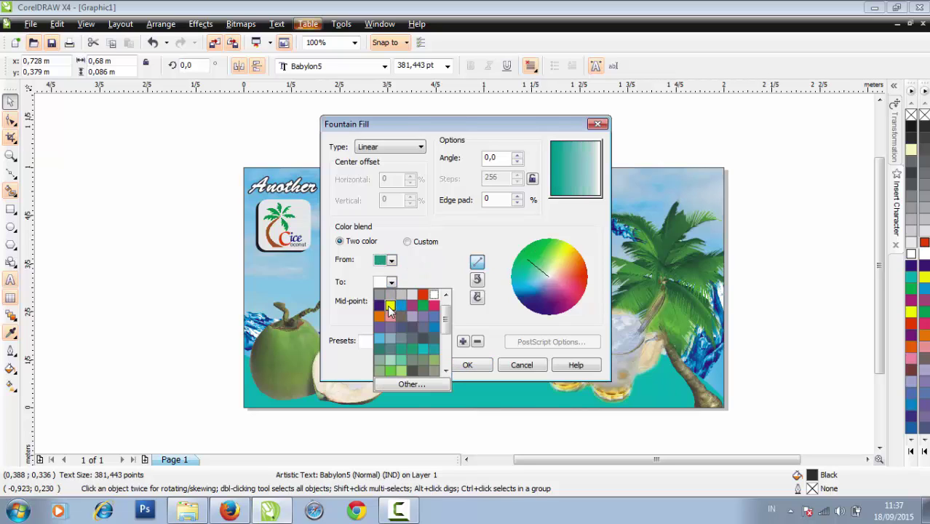
left_click(389, 308)
left_click(467, 367)
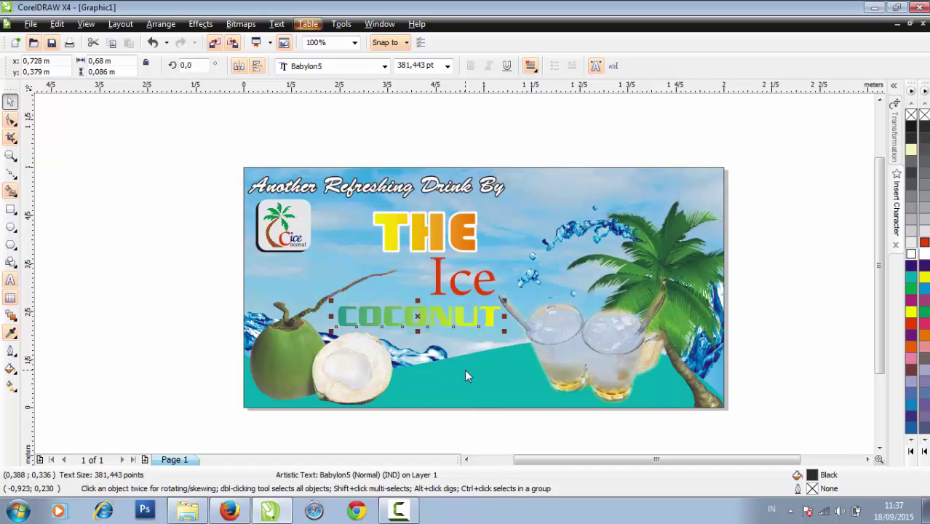
- Give the word "COCONUT" a white 36 pt outline with rounded line caps, placed behind the fill and scaling with the image
left_click(11, 355)
left_click(99, 197)
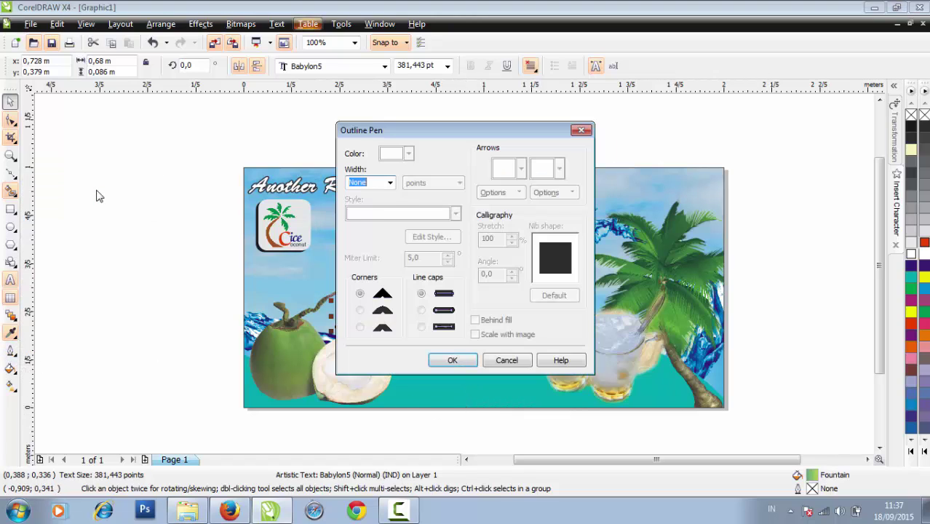
left_click(390, 182)
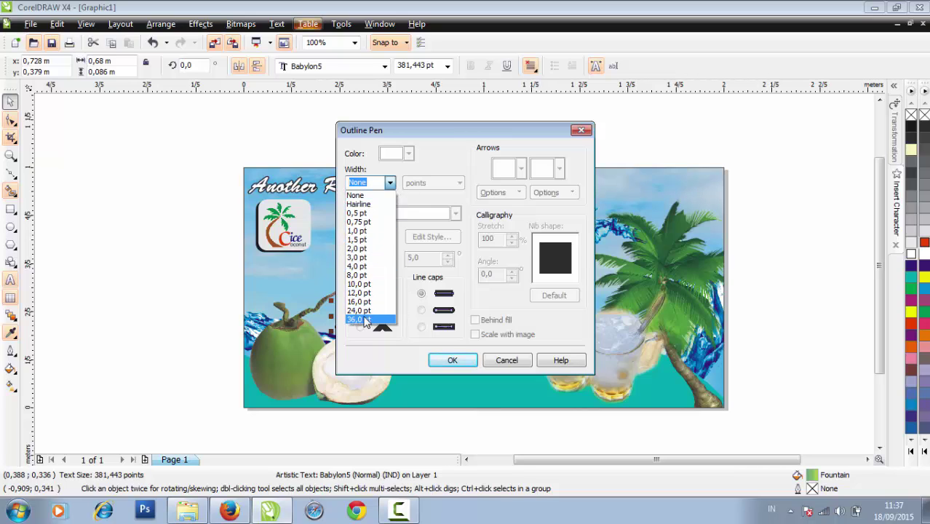
left_click(367, 319)
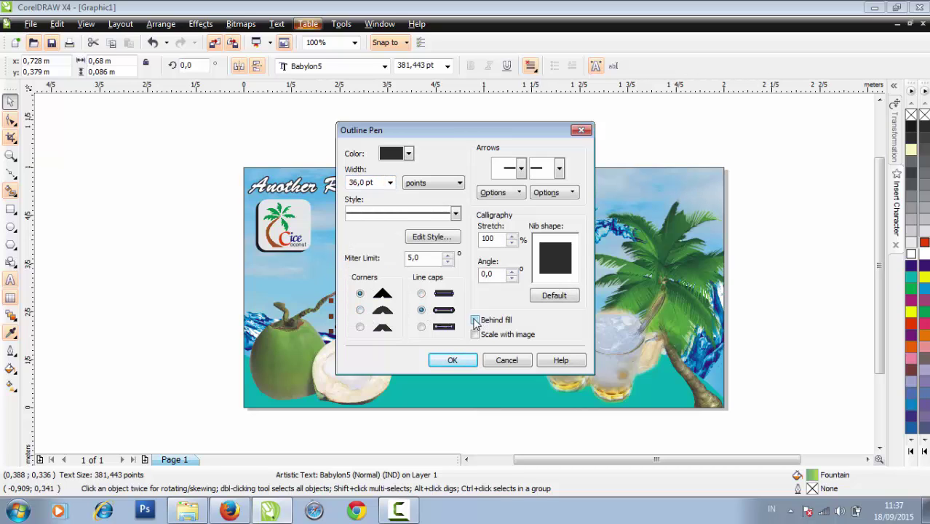
left_click(410, 155)
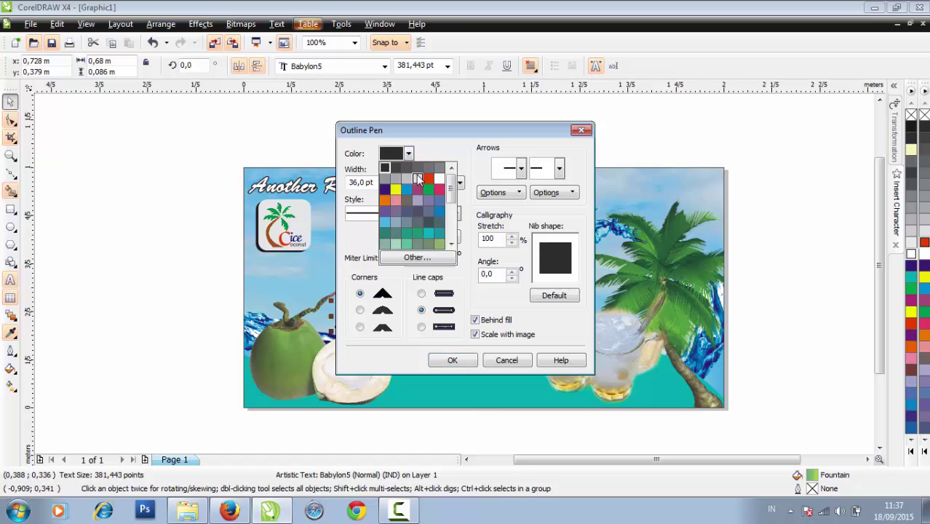
left_click(441, 180)
left_click(452, 360)
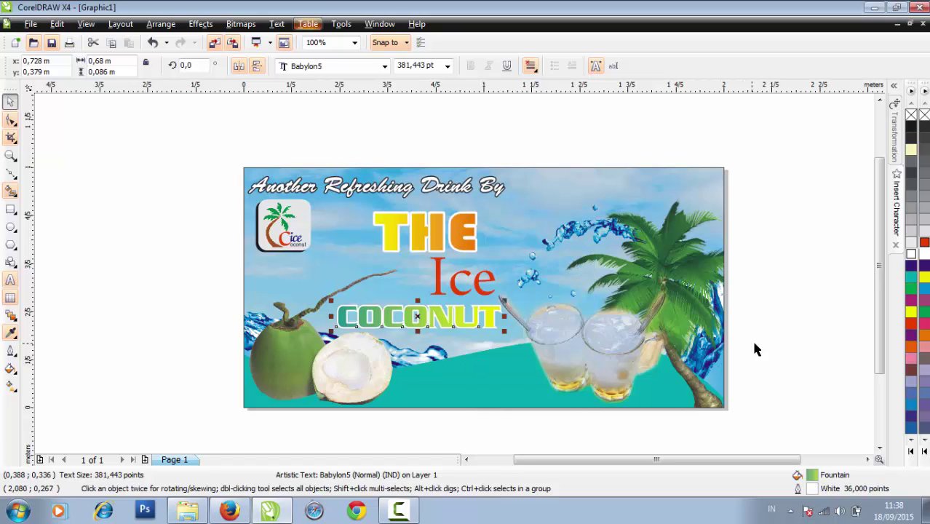
left_click(816, 354)
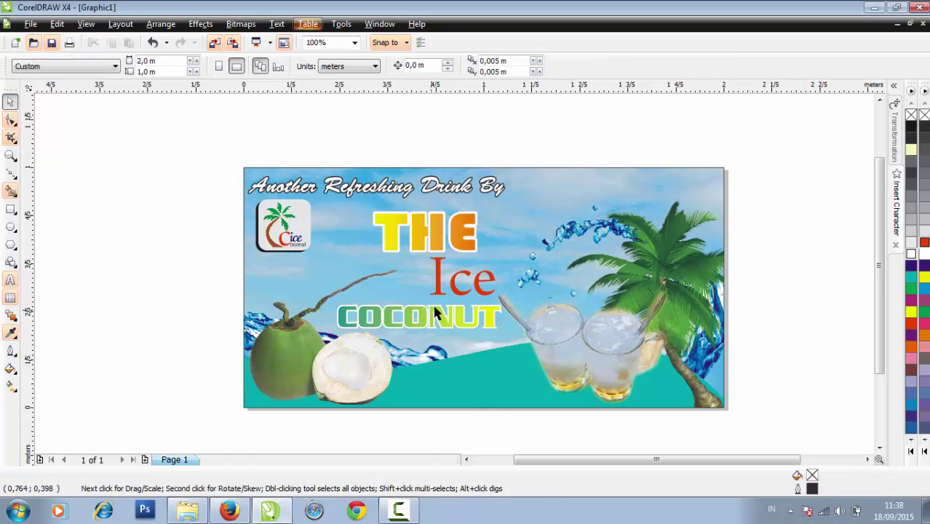
- Move the word "Ice" directly beside the end of "THE" and scale it down to about 486 pt
left_click(460, 293)
left_click_drag(503, 250, 490, 257)
left_click_drag(465, 293, 513, 249)
scroll(498, 237, "up", 2)
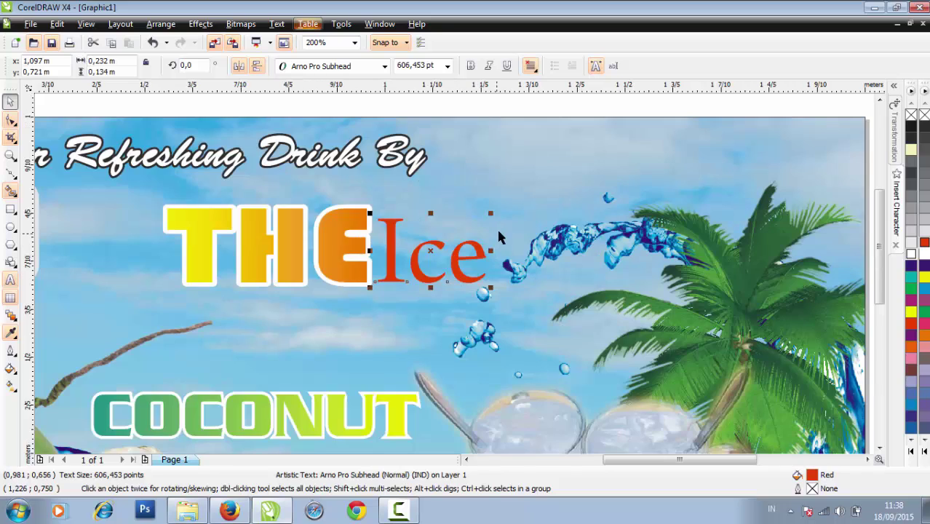
left_click_drag(492, 216, 468, 238)
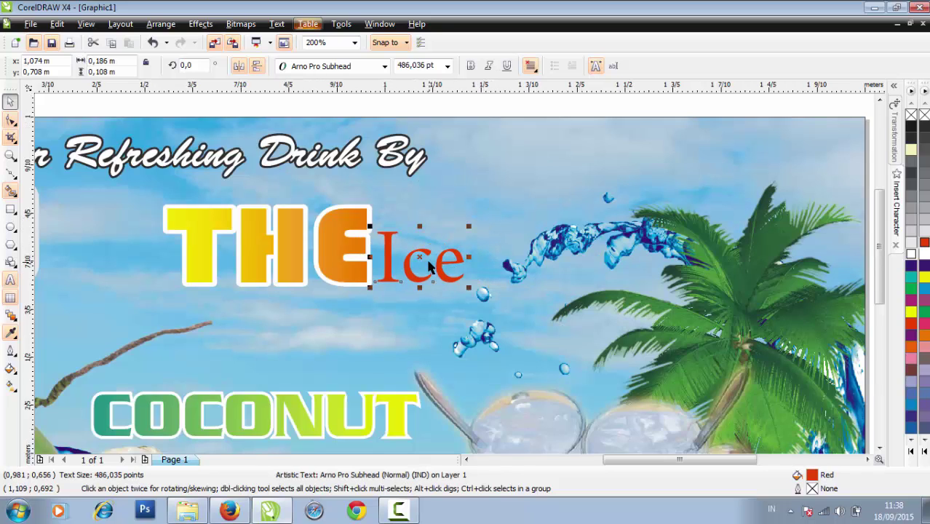
left_click_drag(421, 260, 425, 263)
left_click(350, 419)
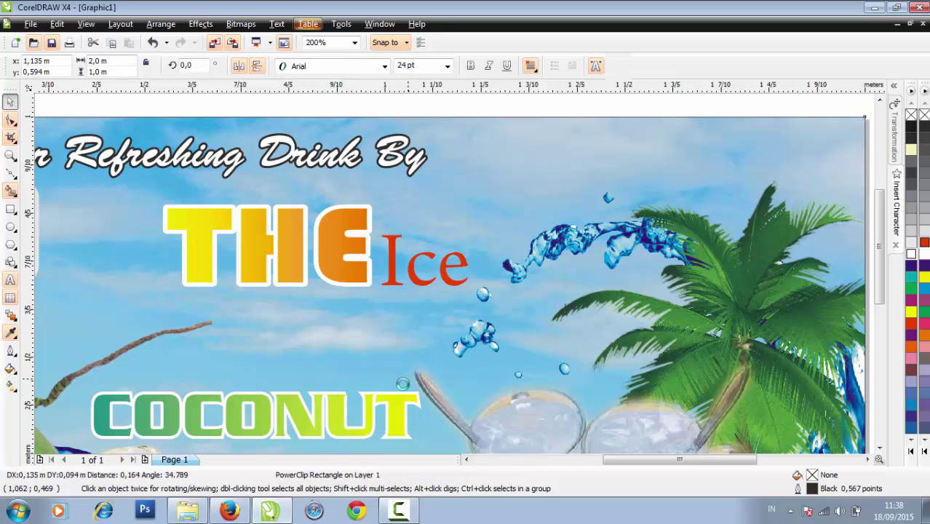
scroll(500, 166, "down", 2)
key("ctrl+z")
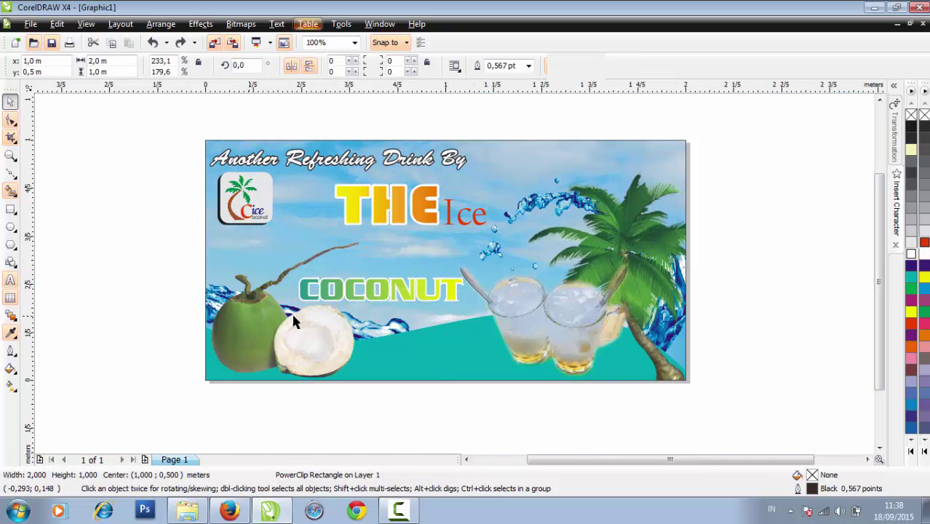
- Move the word "COCONUT" up so it sits directly beneath "THE Ice"
left_click(359, 297, "ctrl")
left_click_drag(366, 302, 437, 256)
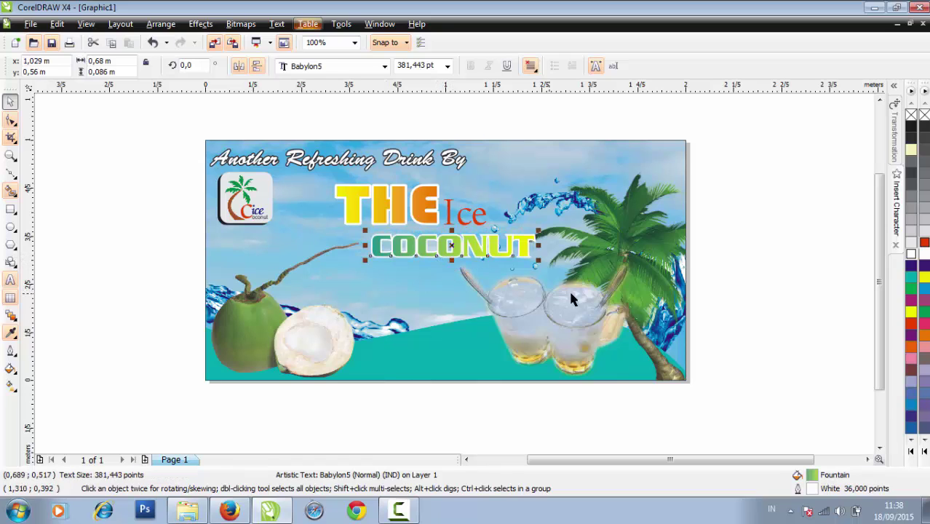
left_click(773, 306)
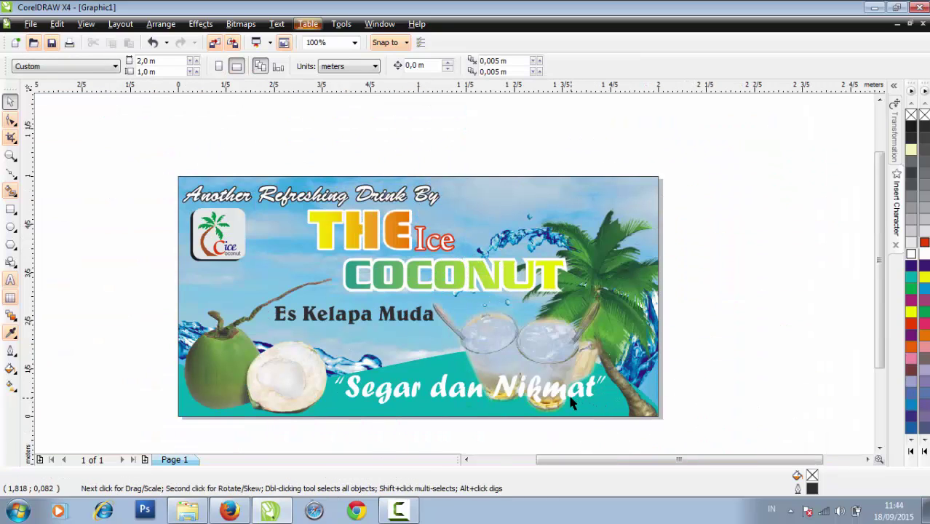
- Give the slogan "Segar dan Nikmat" a black 36 pt outline with rounded corners and line caps, behind the fill and scaling with the image
left_click(572, 399)
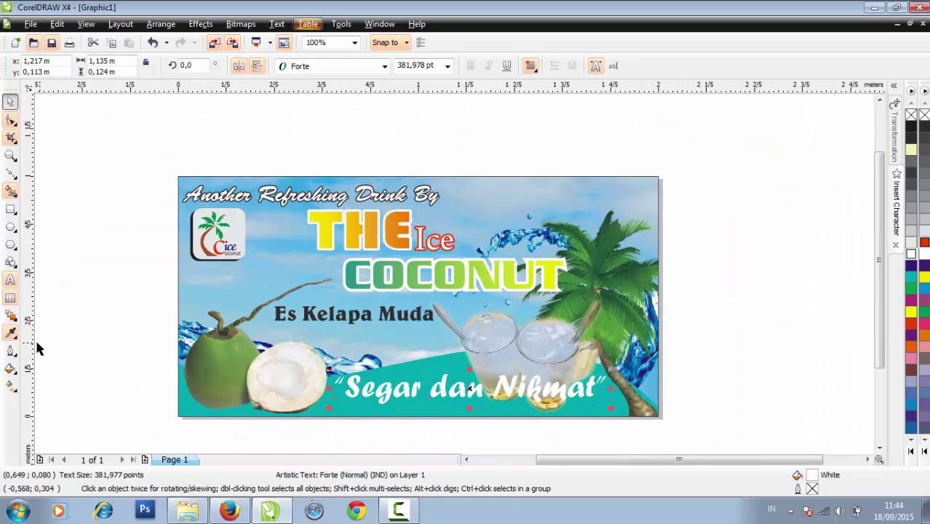
left_click(11, 352)
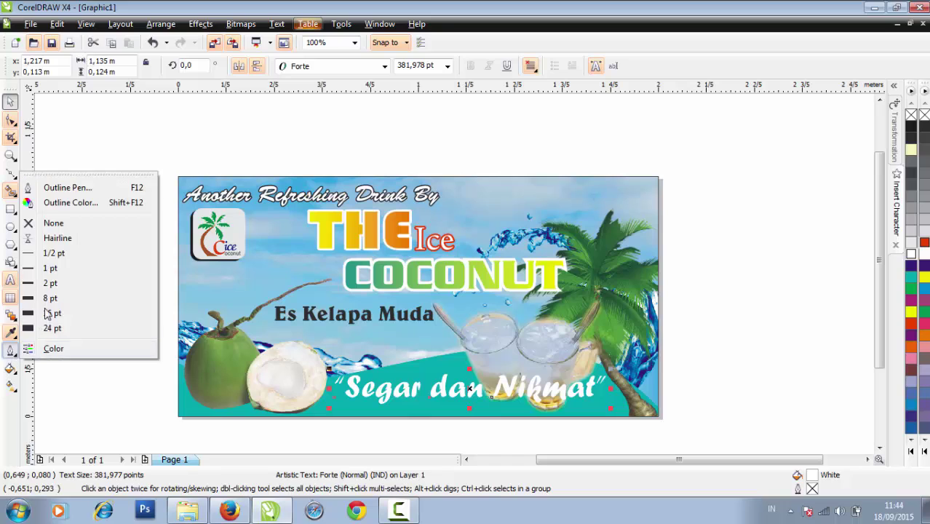
left_click(73, 188)
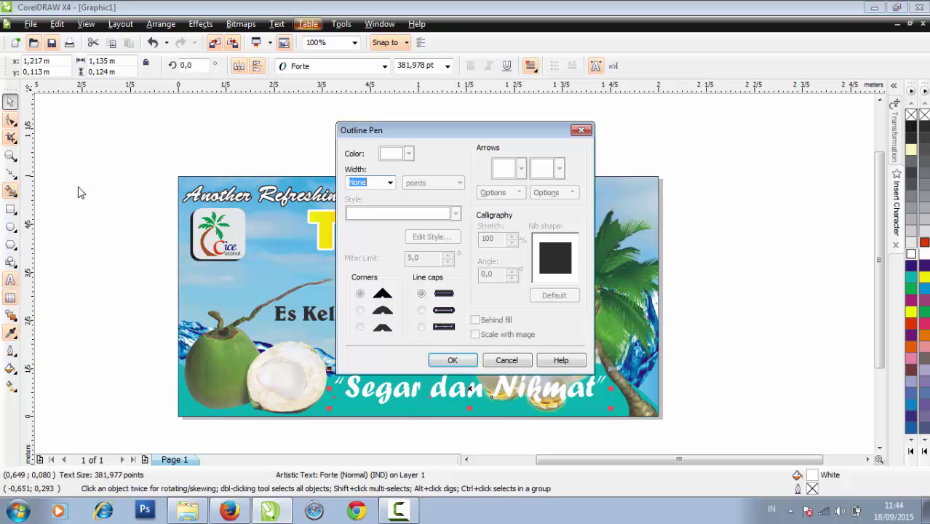
left_click(391, 183)
left_click(364, 323)
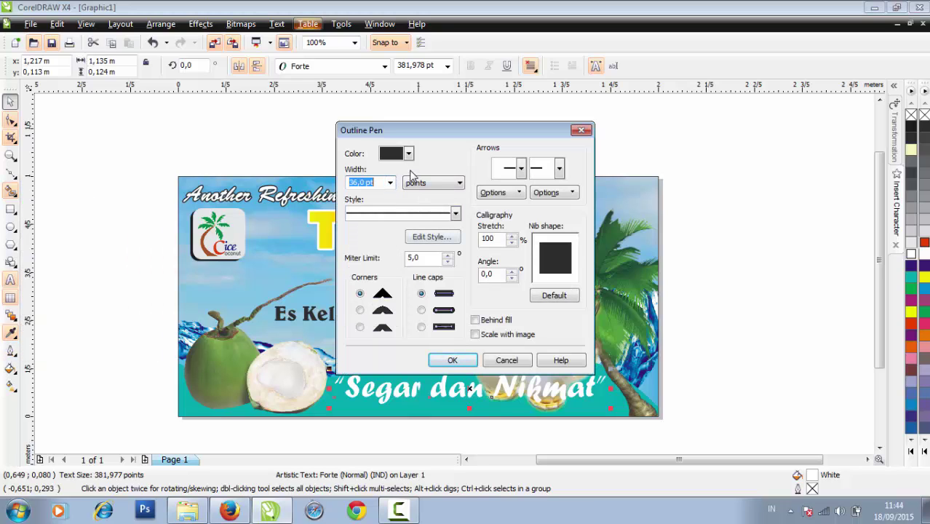
left_click(359, 310)
left_click(422, 310)
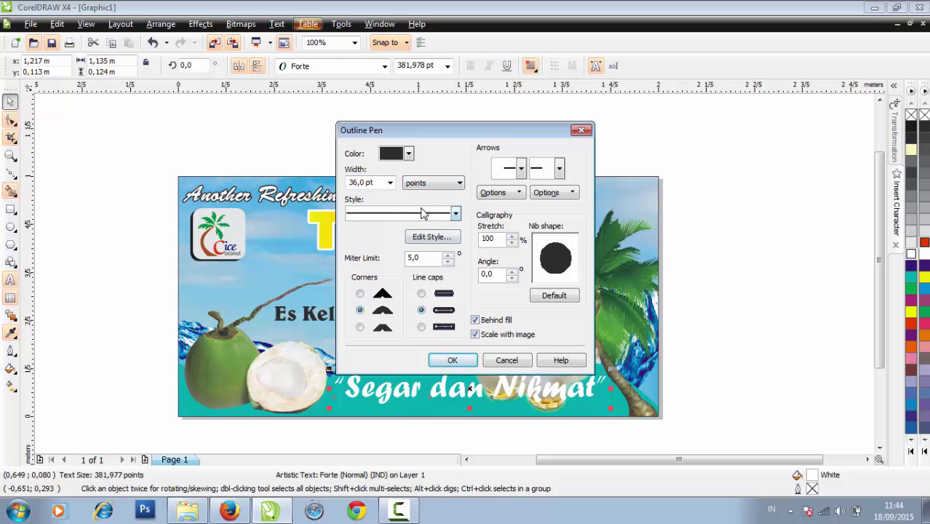
left_click(452, 361)
left_click(675, 359)
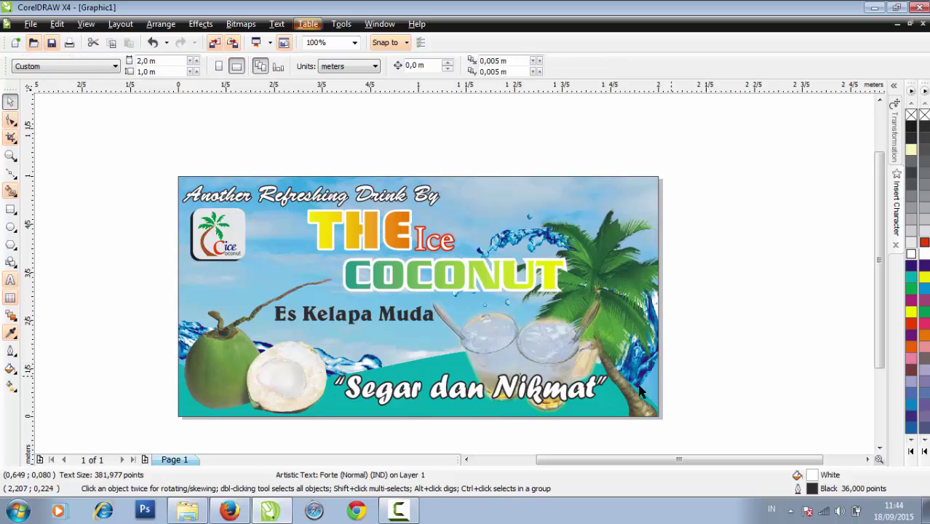
- Shift the slogan "Segar dan Nikmat" slightly to the right on the teal band
left_click(575, 403)
left_click_drag(575, 400, 579, 402)
left_click(696, 379)
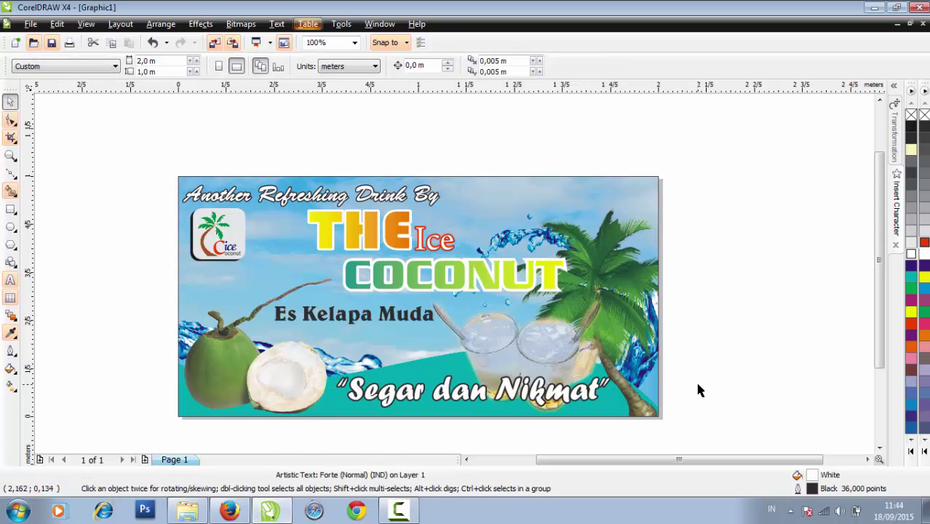
- Move the text "Es Kelapa Muda" directly beneath "COCONUT" and scale it up to about 345 pt
left_click(421, 320)
left_click_drag(421, 320, 535, 318)
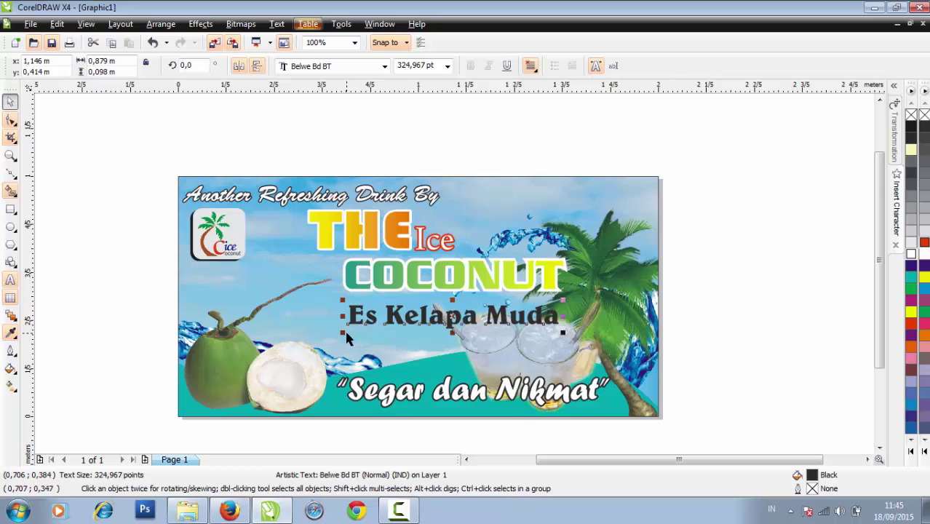
left_click_drag(342, 333, 335, 332)
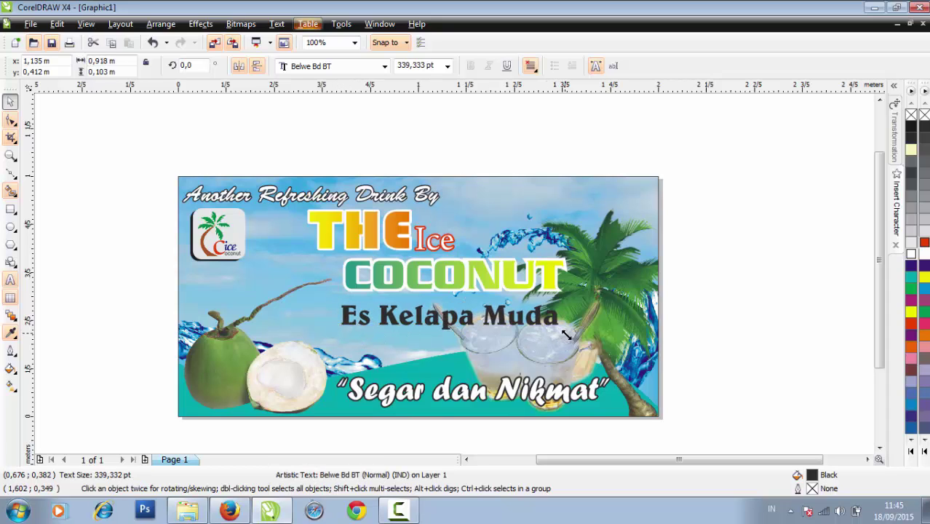
left_click_drag(561, 333, 567, 334)
left_click(701, 347)
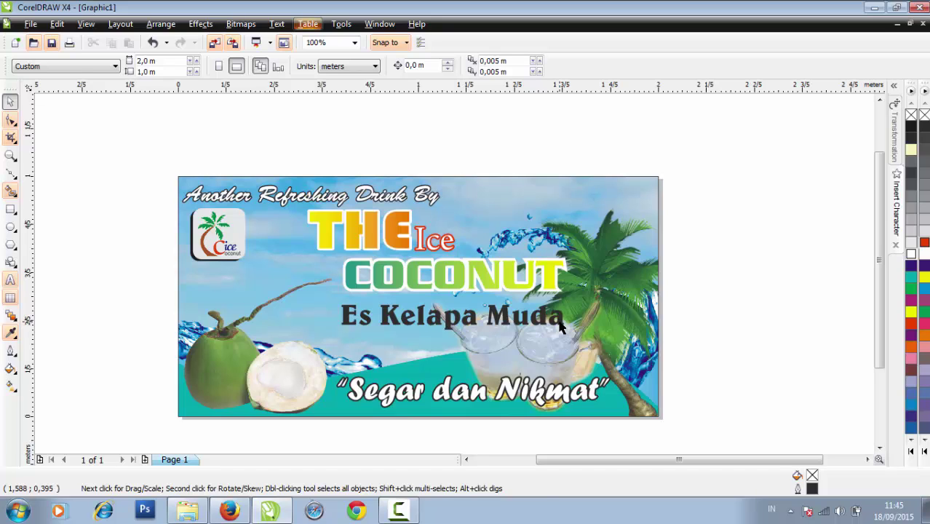
- Apply a linear two-color fountain fill from turquoise to light green to the text "Es Kelapa Muda"
left_click(520, 310)
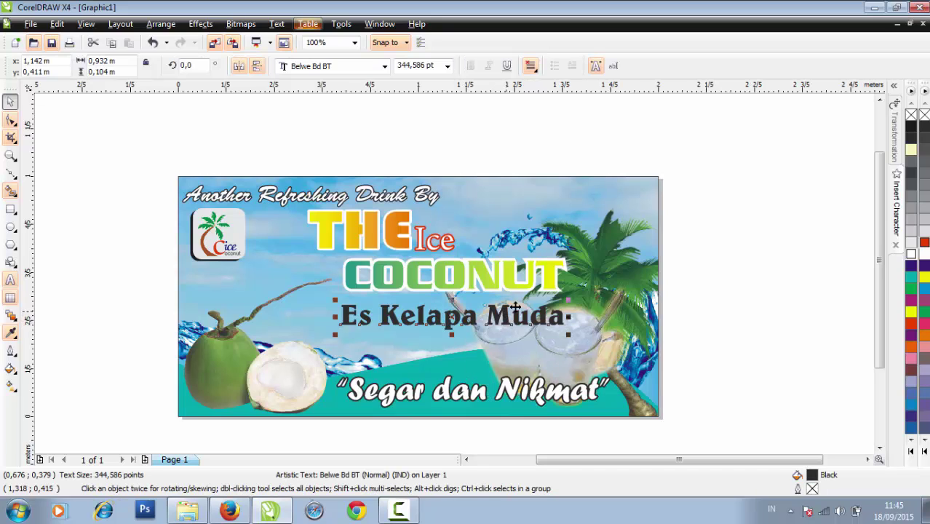
left_click(10, 370)
left_click(73, 393)
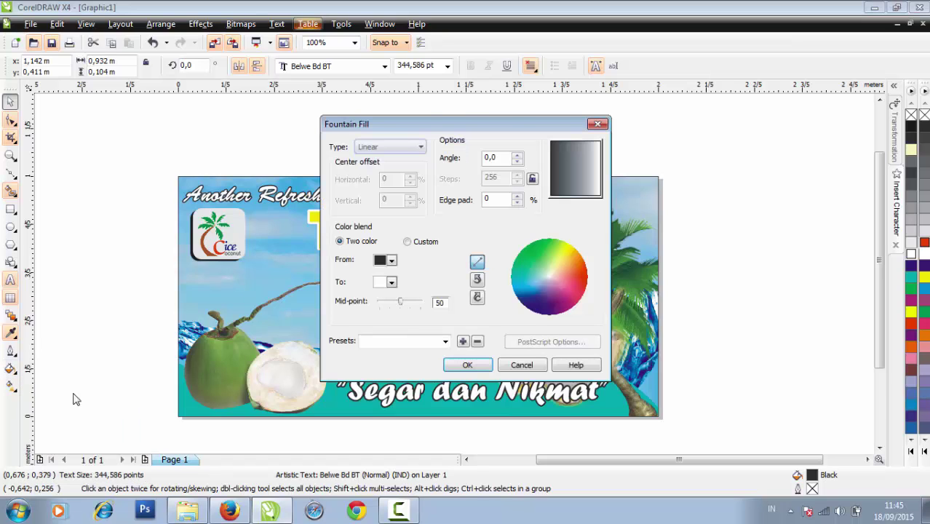
left_click(392, 261)
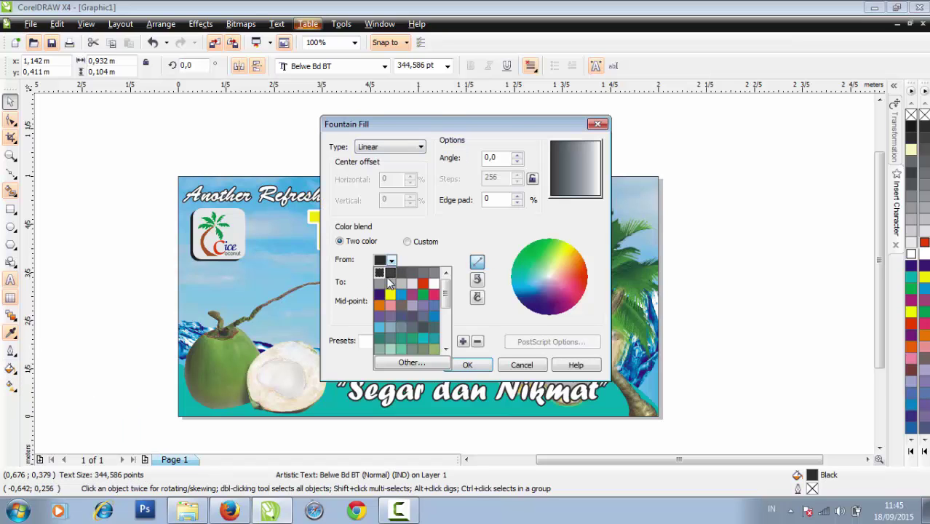
left_click(424, 286)
left_click(392, 284)
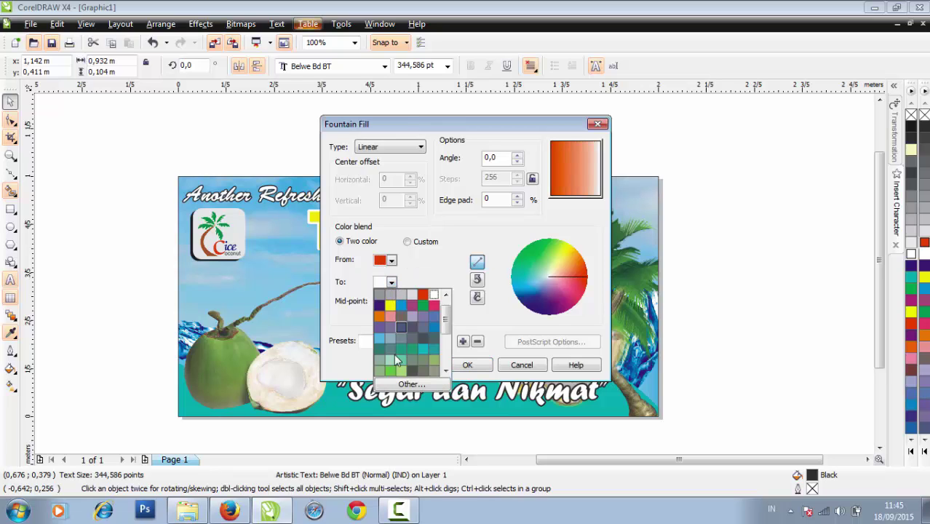
left_click(391, 372)
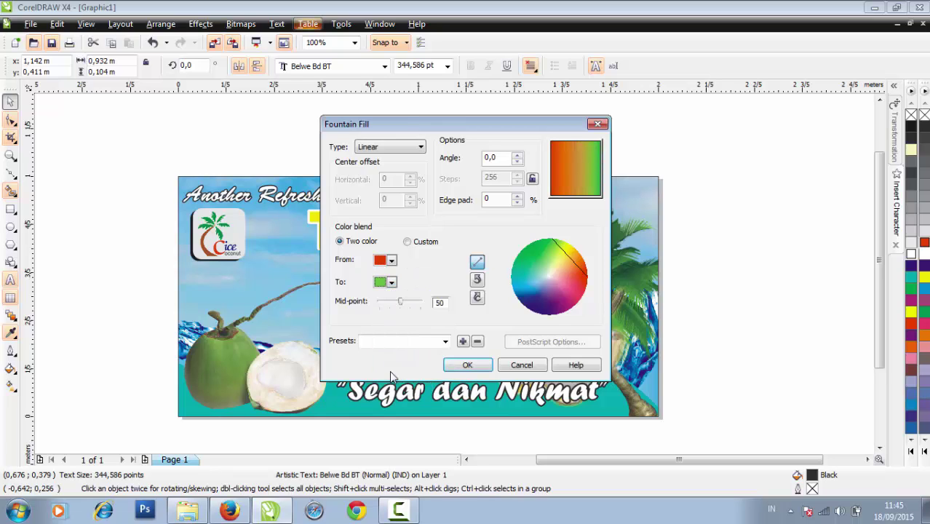
left_click(391, 261)
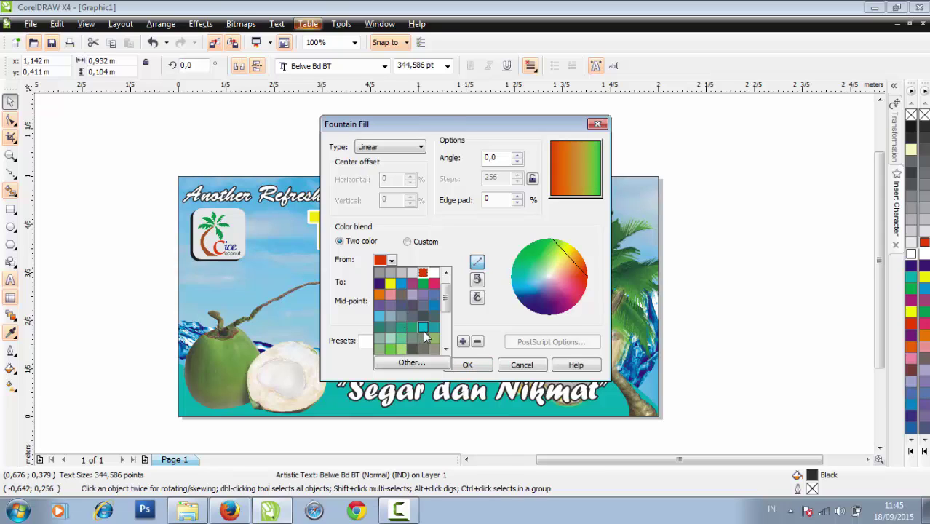
left_click(423, 328)
left_click(466, 365)
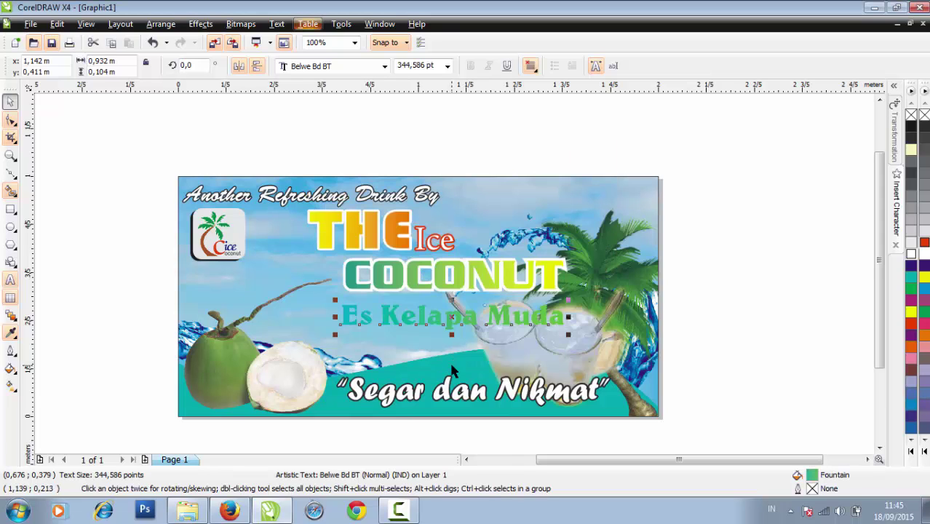
- Give "Es Kelapa Muda" a 24 pt black outline with rounded corners and line caps, behind the fill and scaling with the image
left_click(10, 350)
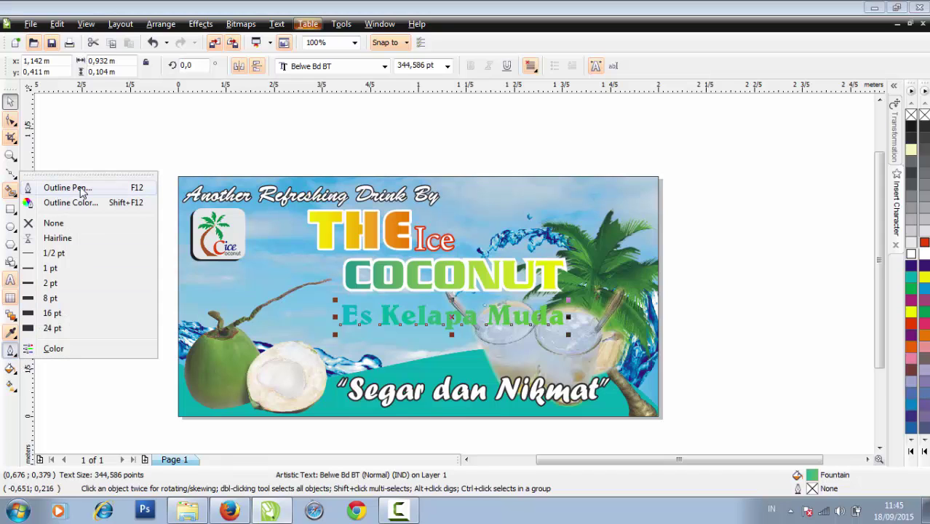
left_click(80, 189)
left_click(390, 183)
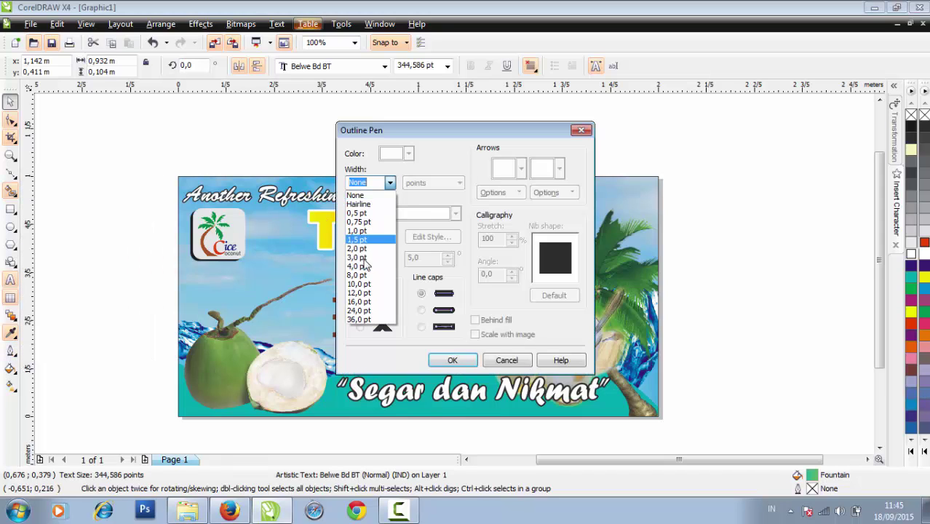
left_click(367, 314)
left_click(362, 311)
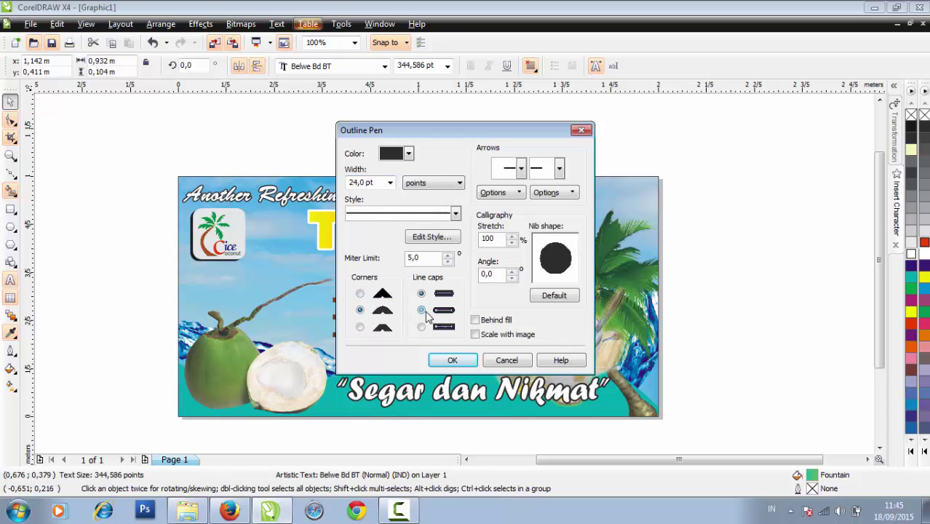
left_click(468, 361)
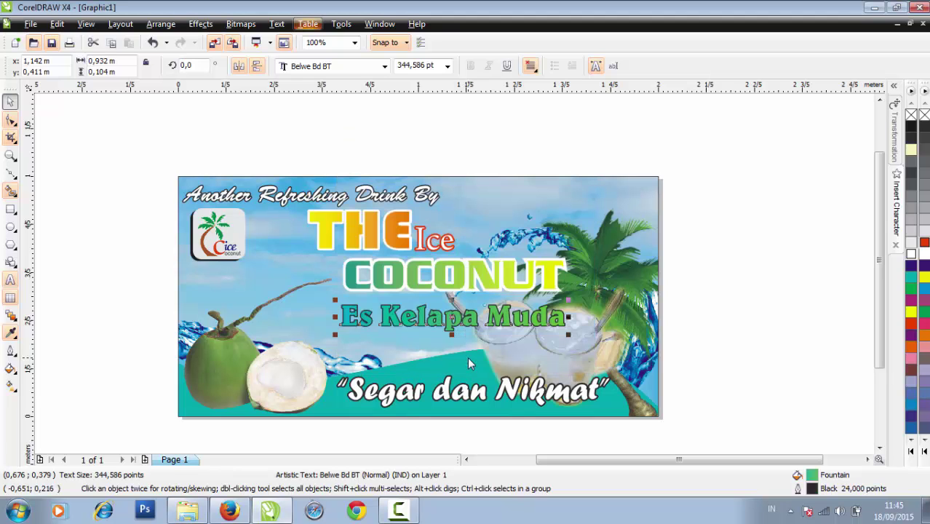
- Change the outline of "Es Kelapa Muda" to white and set its width to 50 pt
left_click(10, 350)
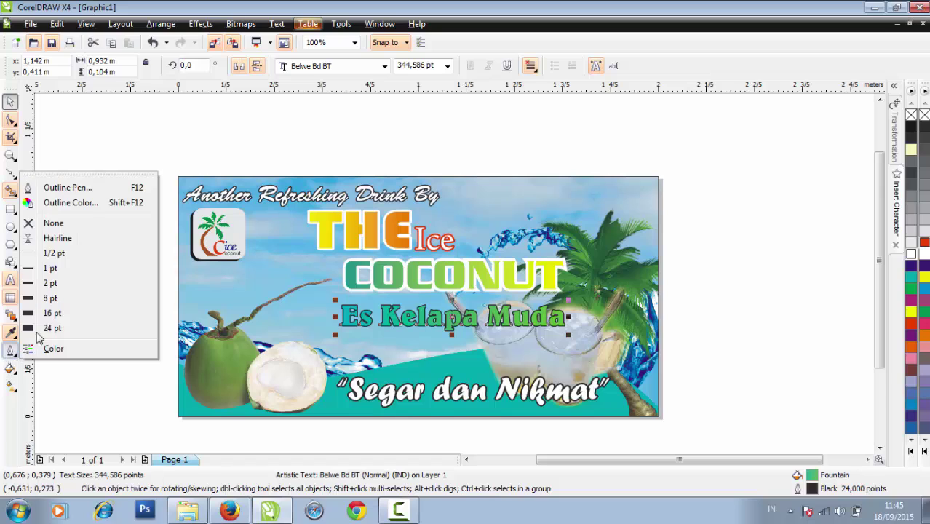
left_click(69, 187)
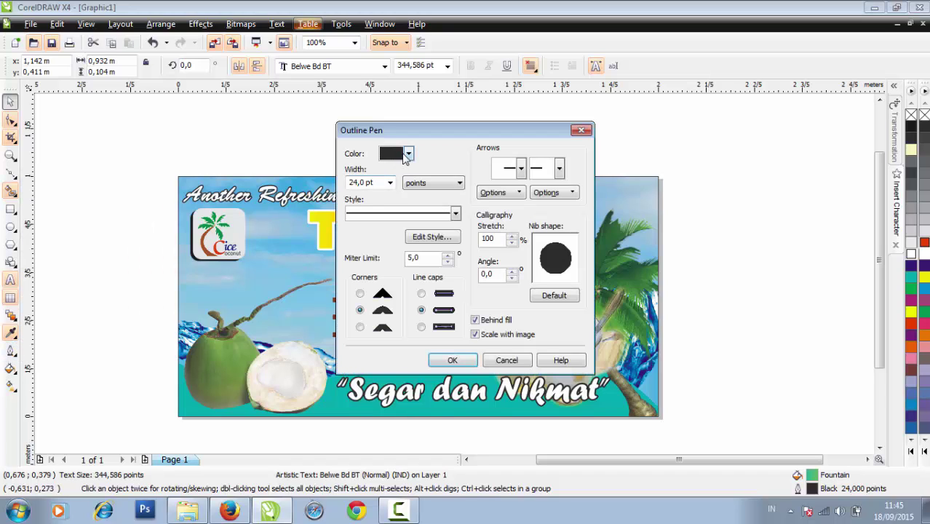
left_click(408, 154)
left_click(406, 191)
left_click(375, 185)
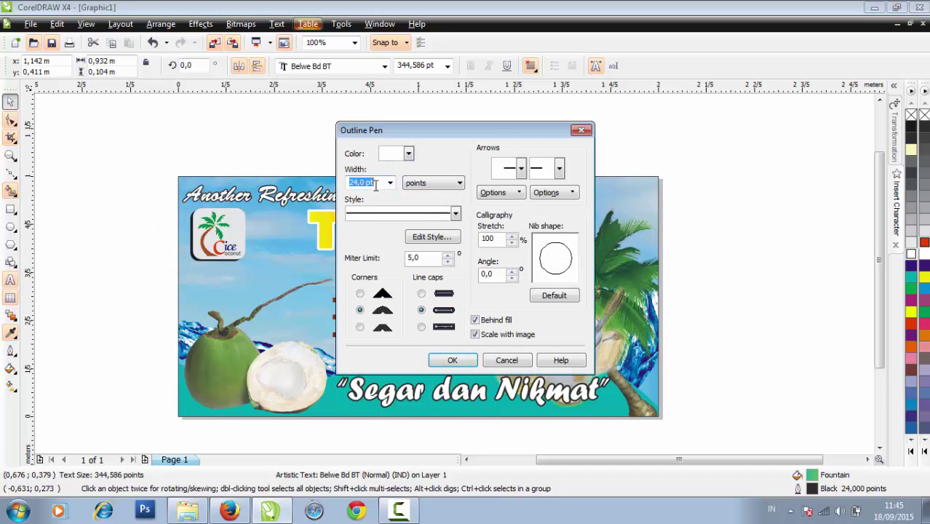
type("50")
left_click(441, 362)
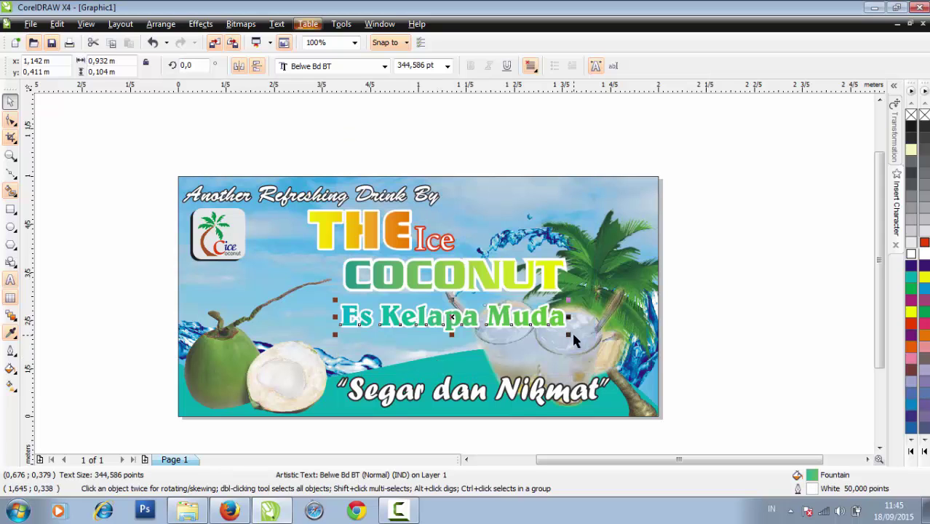
- Scale "Es Kelapa Muda" up to about 471 pt and position it centrally beneath "COCONUT"
left_click_drag(571, 336, 605, 336)
left_click_drag(344, 345, 296, 362)
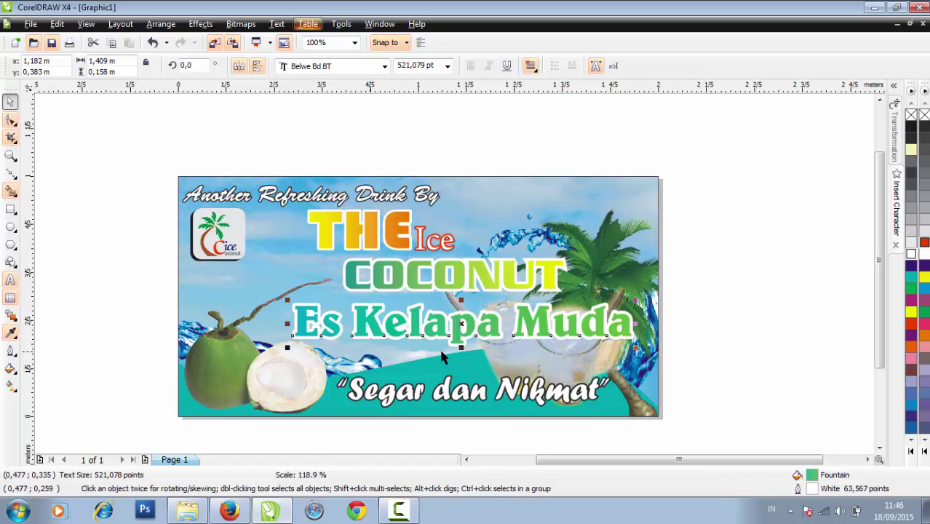
left_click(703, 338)
left_click(608, 336)
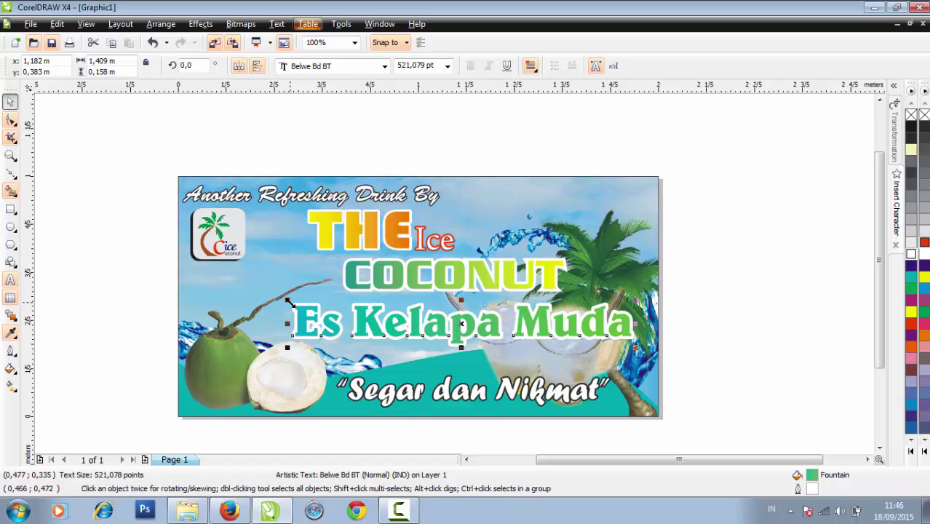
left_click_drag(289, 301, 325, 307)
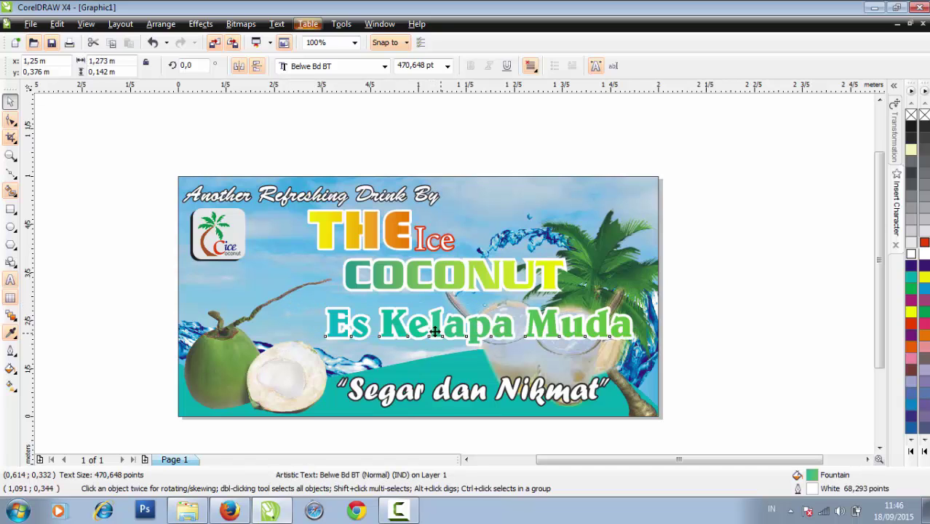
left_click_drag(434, 332, 398, 327)
left_click(704, 348)
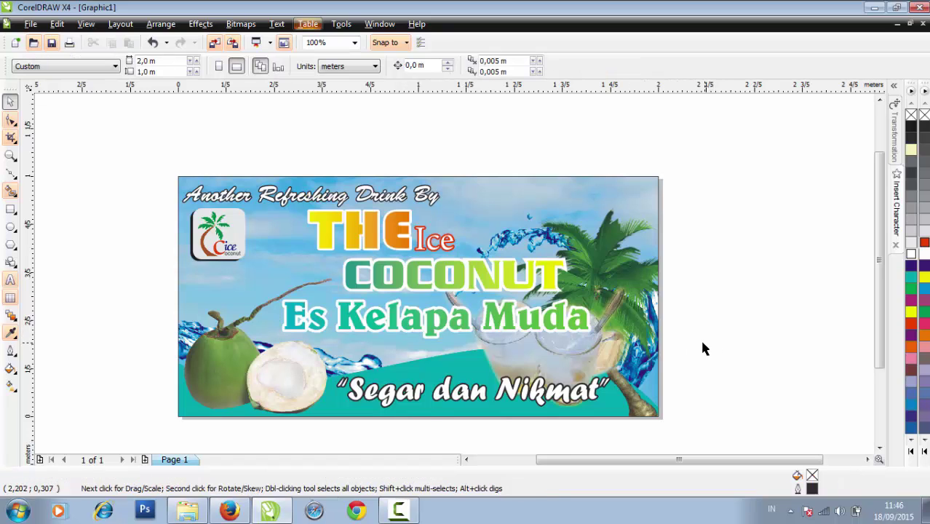
- Enlarge the drink glasses image slightly from its upper-right corner
left_click(616, 314)
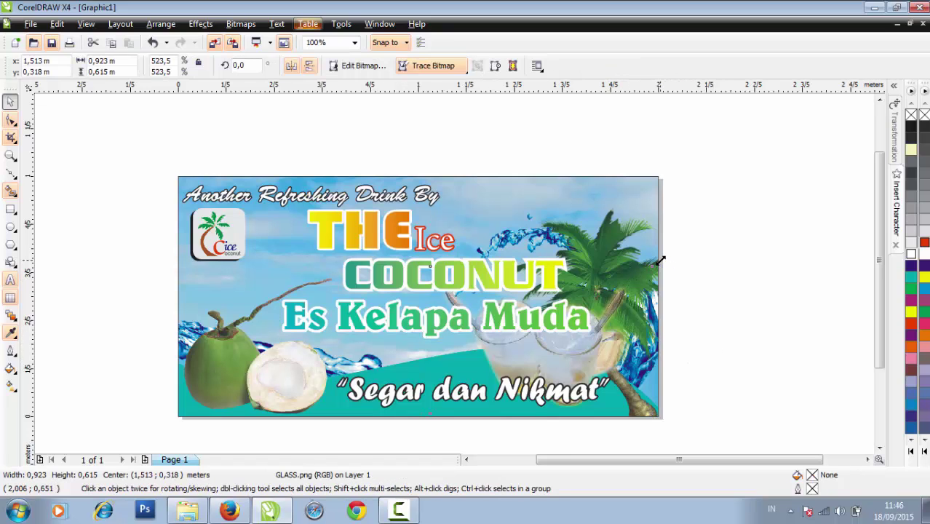
left_click_drag(663, 260, 694, 257)
left_click(710, 267)
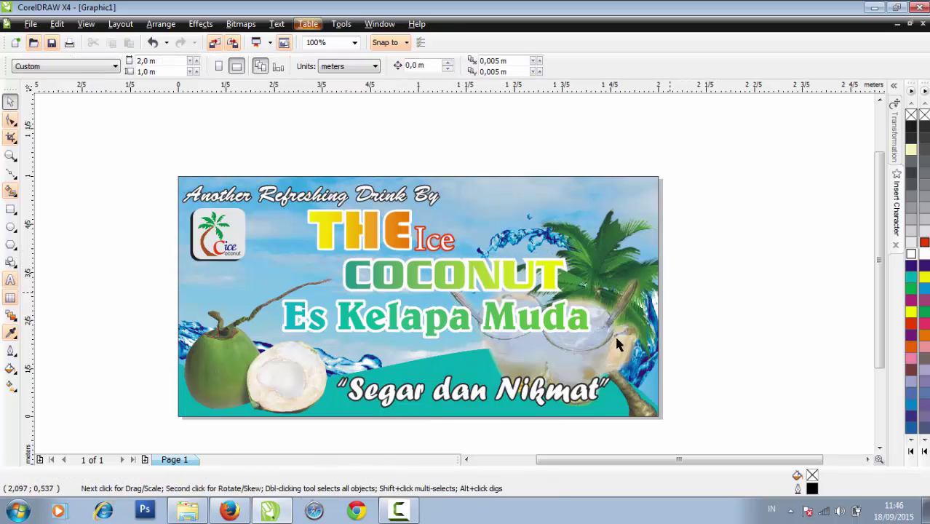
- Duplicate the word "COCONUT" with a slight offset and make the copy behind it black in fill and outline as a shadow
left_click(451, 266)
scroll(451, 266, "up", 1)
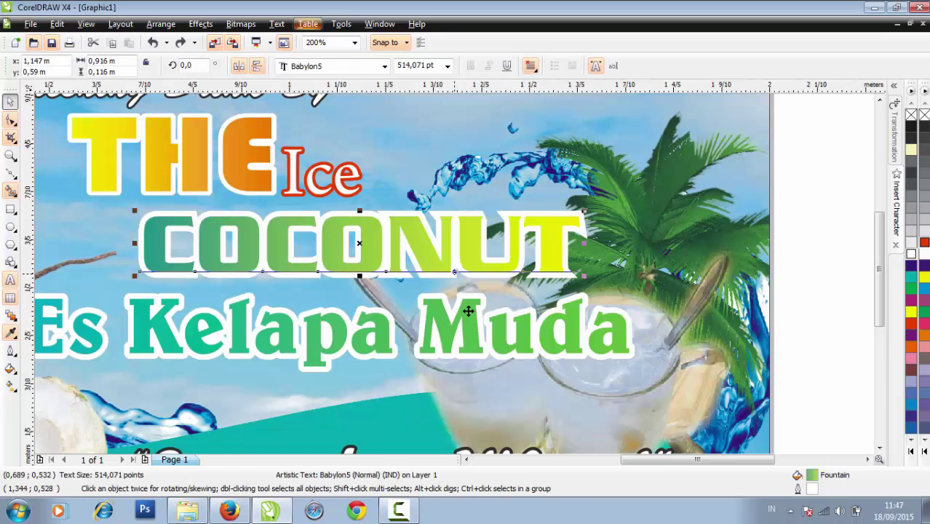
left_click(161, 285)
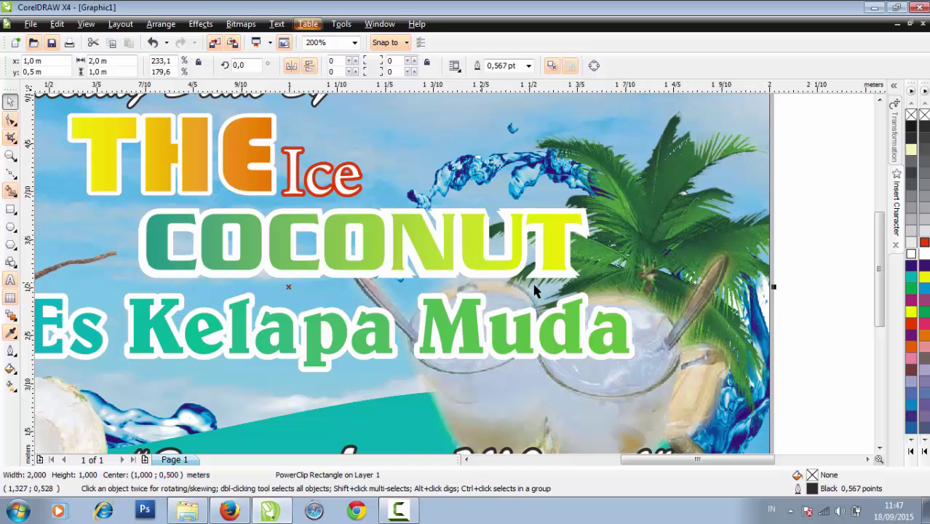
left_click(843, 243)
left_click(443, 284)
left_click(467, 279)
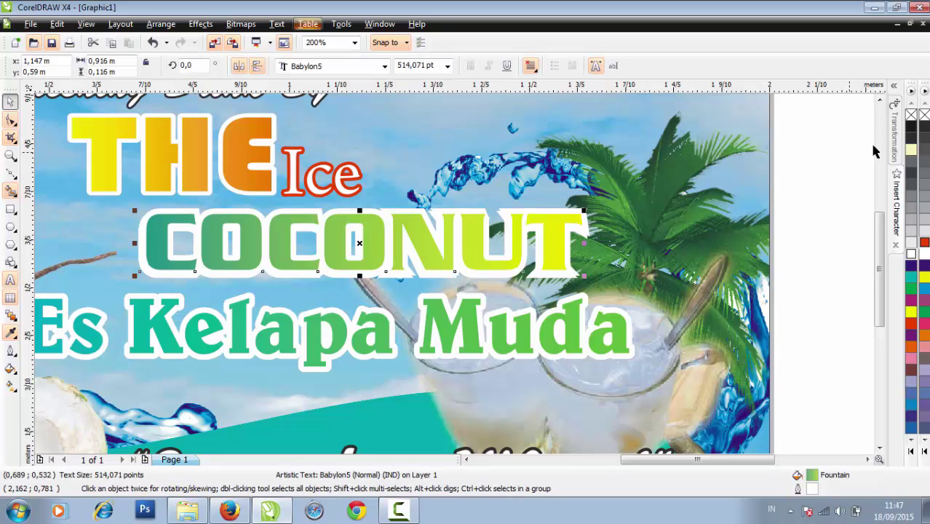
left_click(912, 129)
right_click(912, 129)
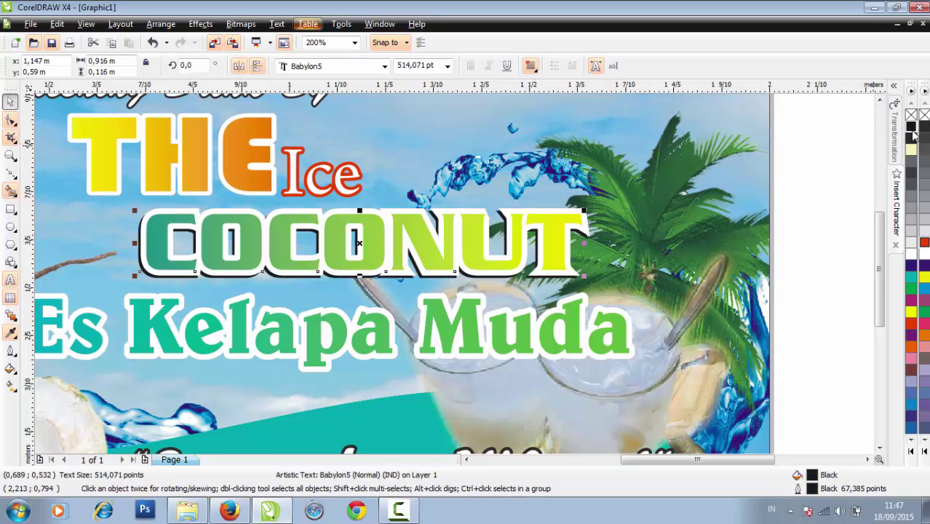
key("Escape")
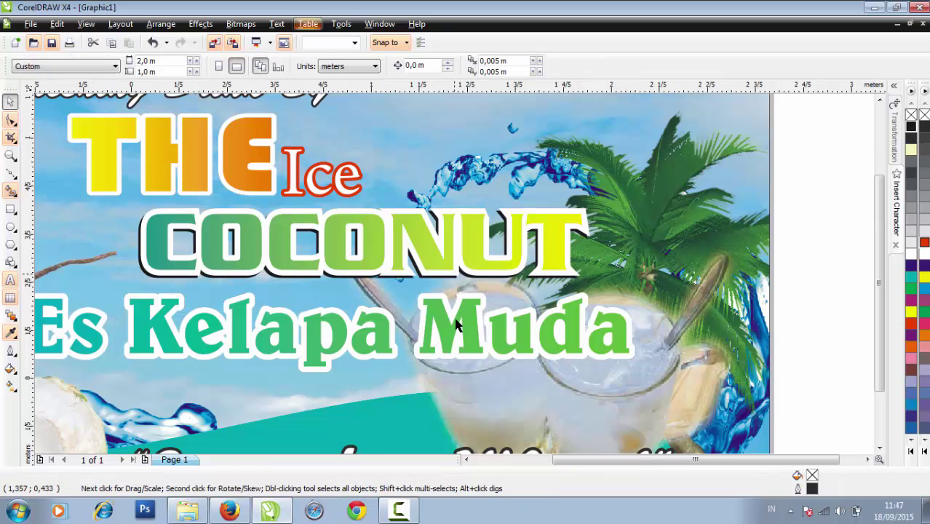
- Duplicate "Es Kelapa Muda" with a slight offset and make the copy behind it black in fill and outline as a shadow
key("F3")
scroll(442, 277, "up", 1)
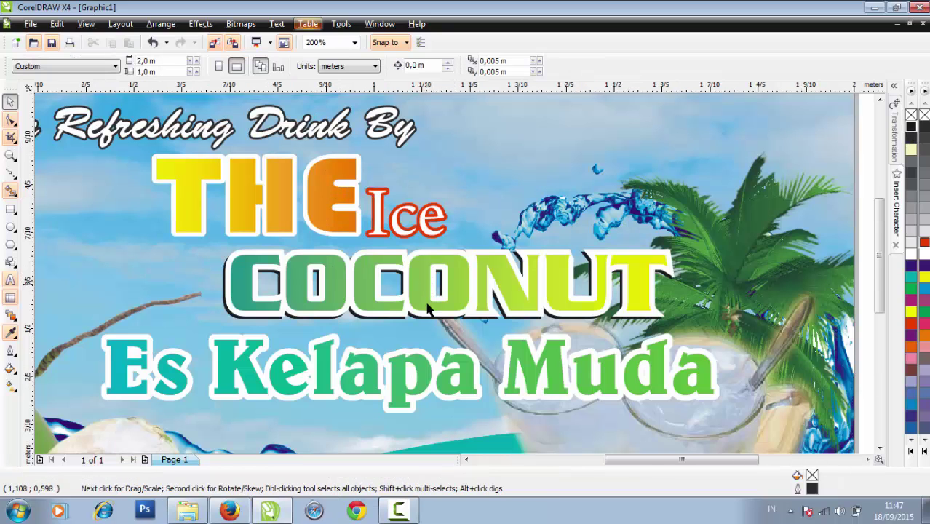
left_click(442, 378)
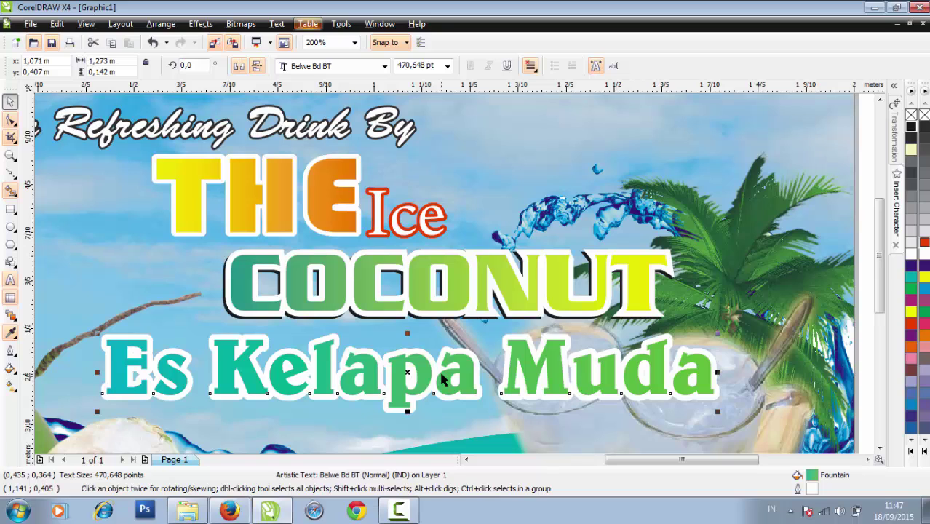
key("Tab")
left_click(386, 409)
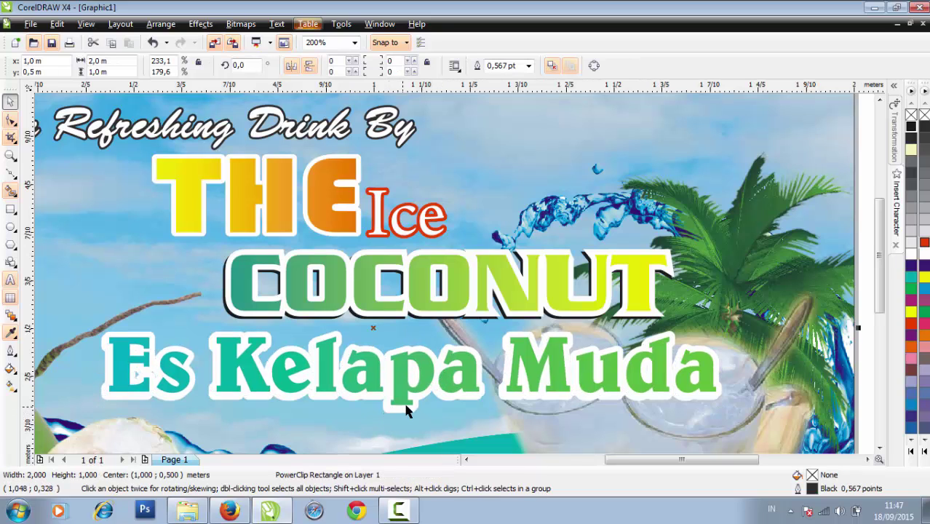
scroll(409, 405, "down", 1)
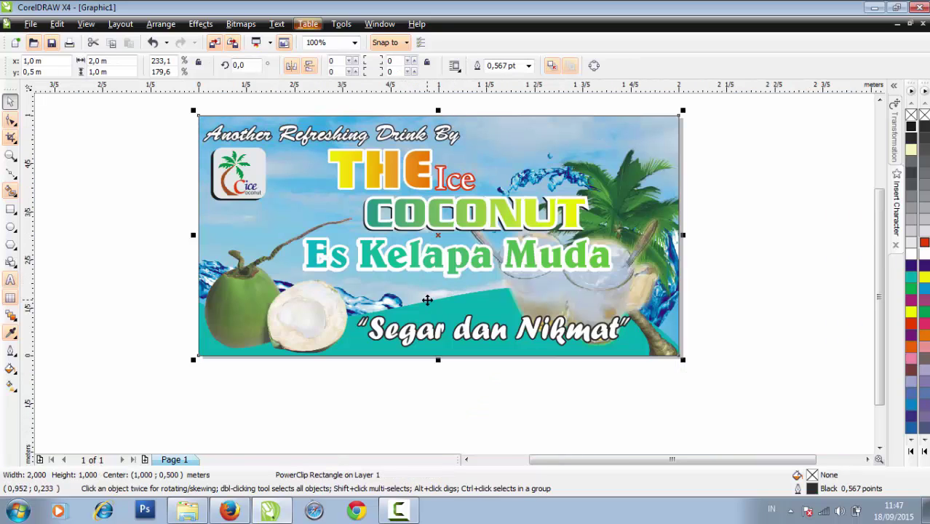
left_click(181, 291)
scroll(422, 310, "up", 1)
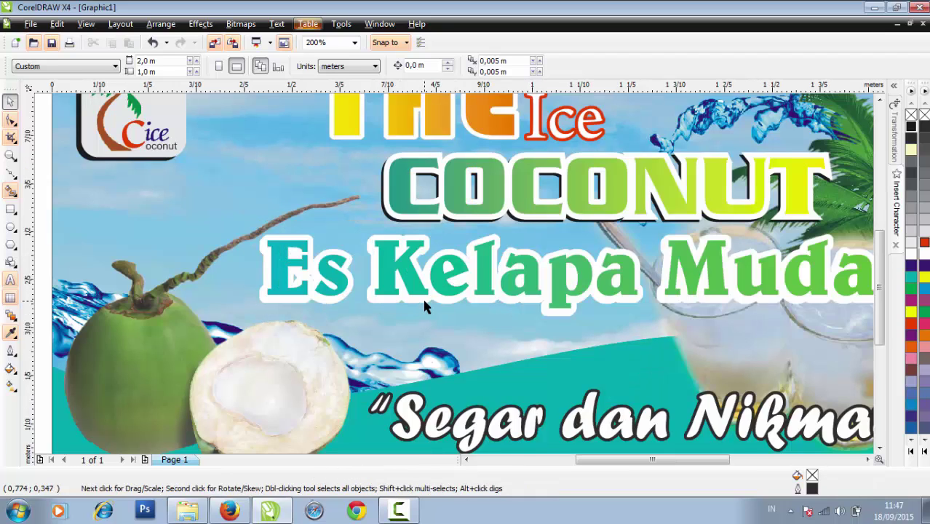
left_click(426, 304)
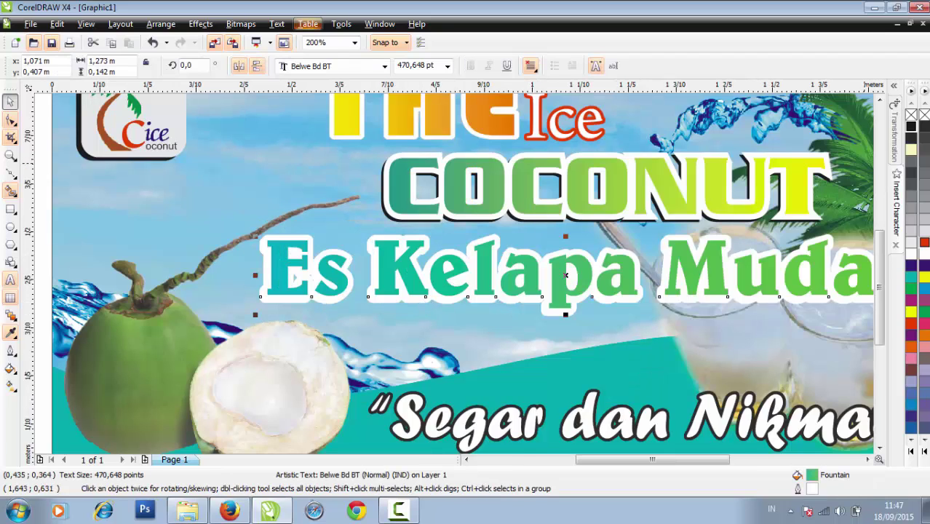
right_click(912, 127)
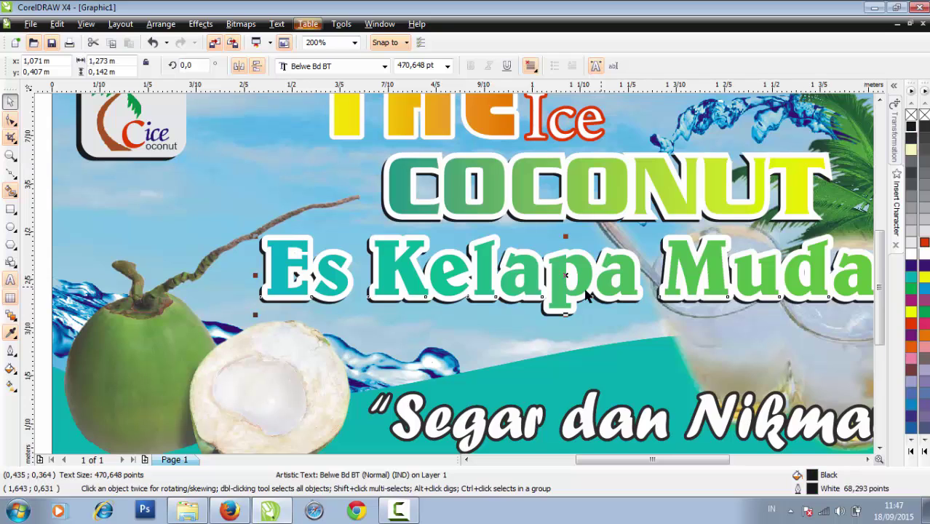
scroll(570, 309, "down", 1)
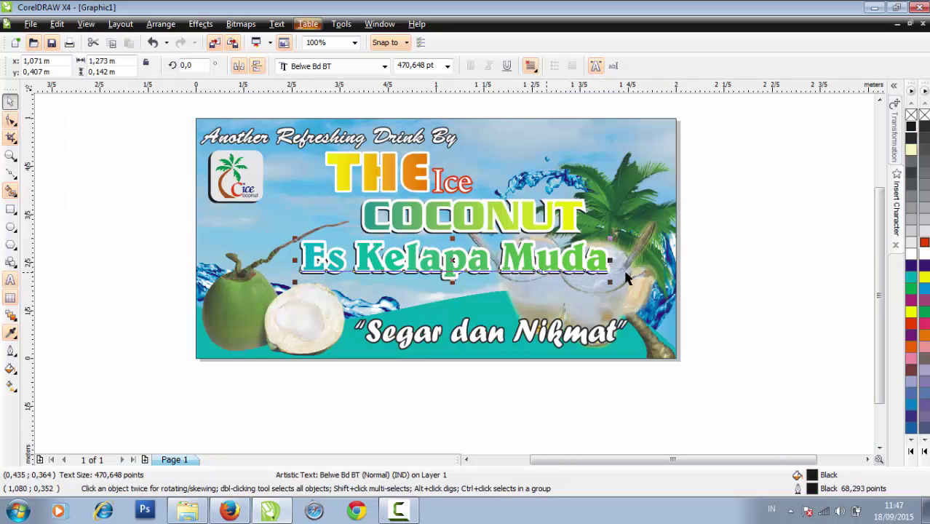
left_click(695, 276)
- Duplicate "THE" with a slight offset and make the copy behind it black in fill and outline as a shadow
left_click(412, 193)
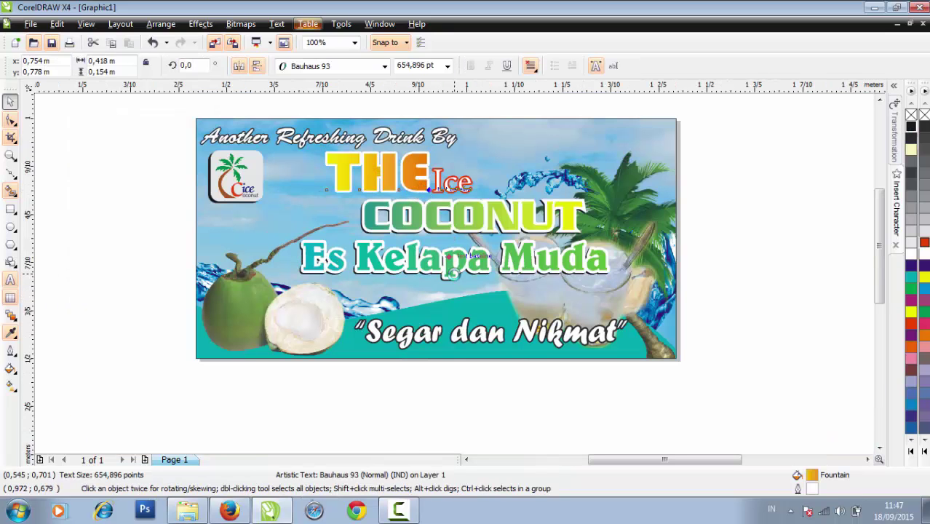
scroll(423, 193, "up", 1)
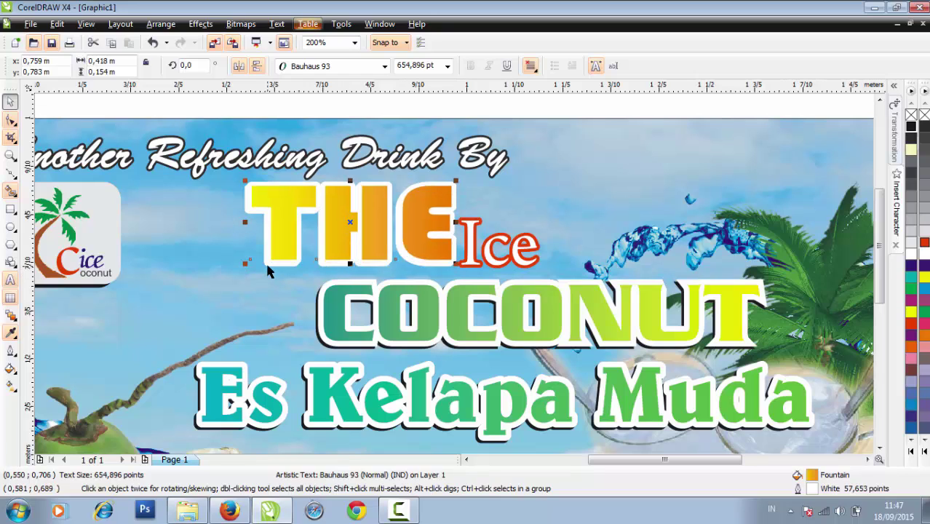
right_click(912, 127)
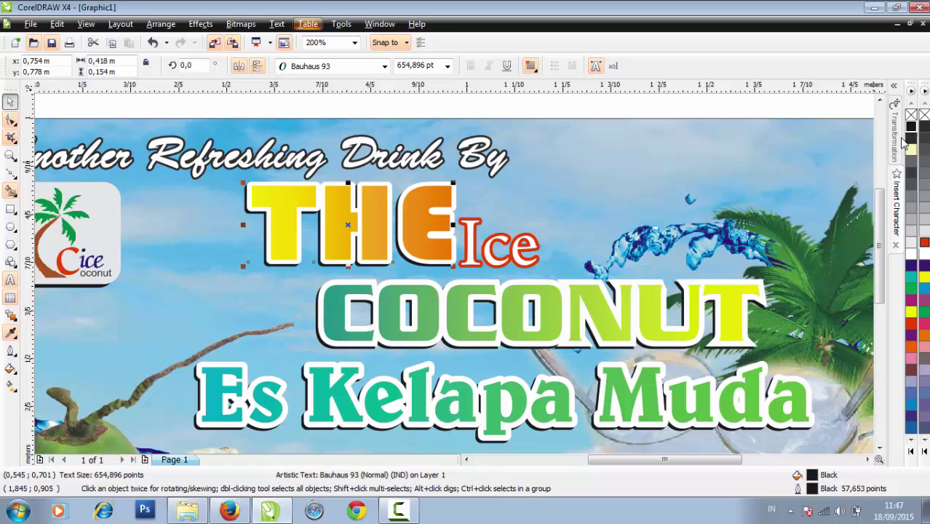
key("F3")
left_click(764, 269)
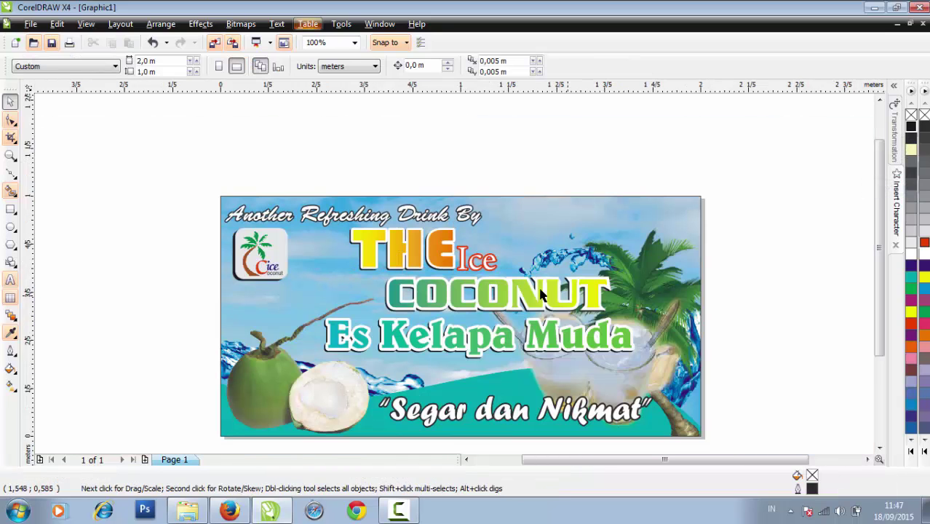
scroll(493, 275, "up", 1)
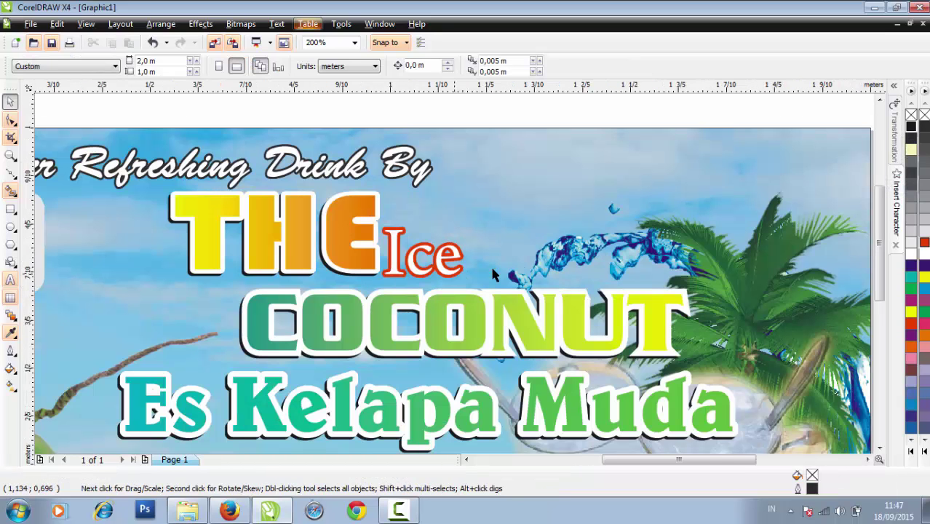
key("F3")
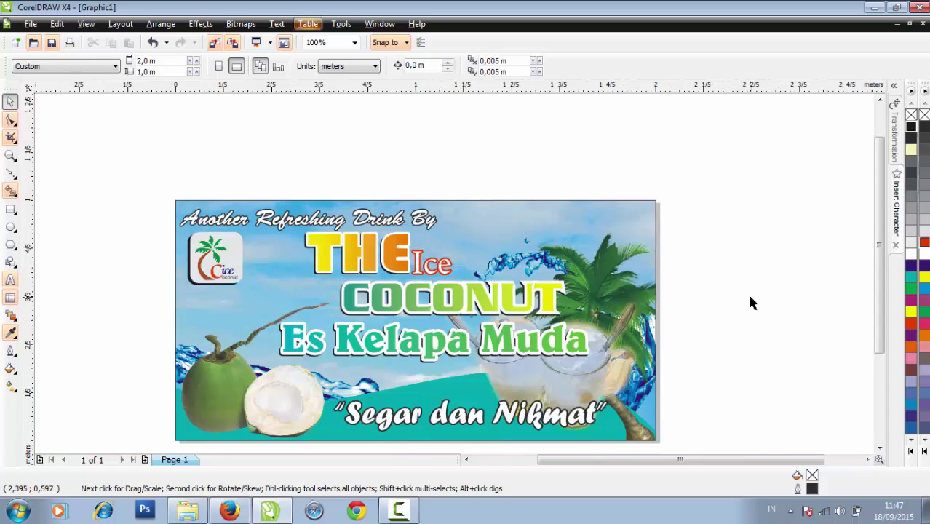